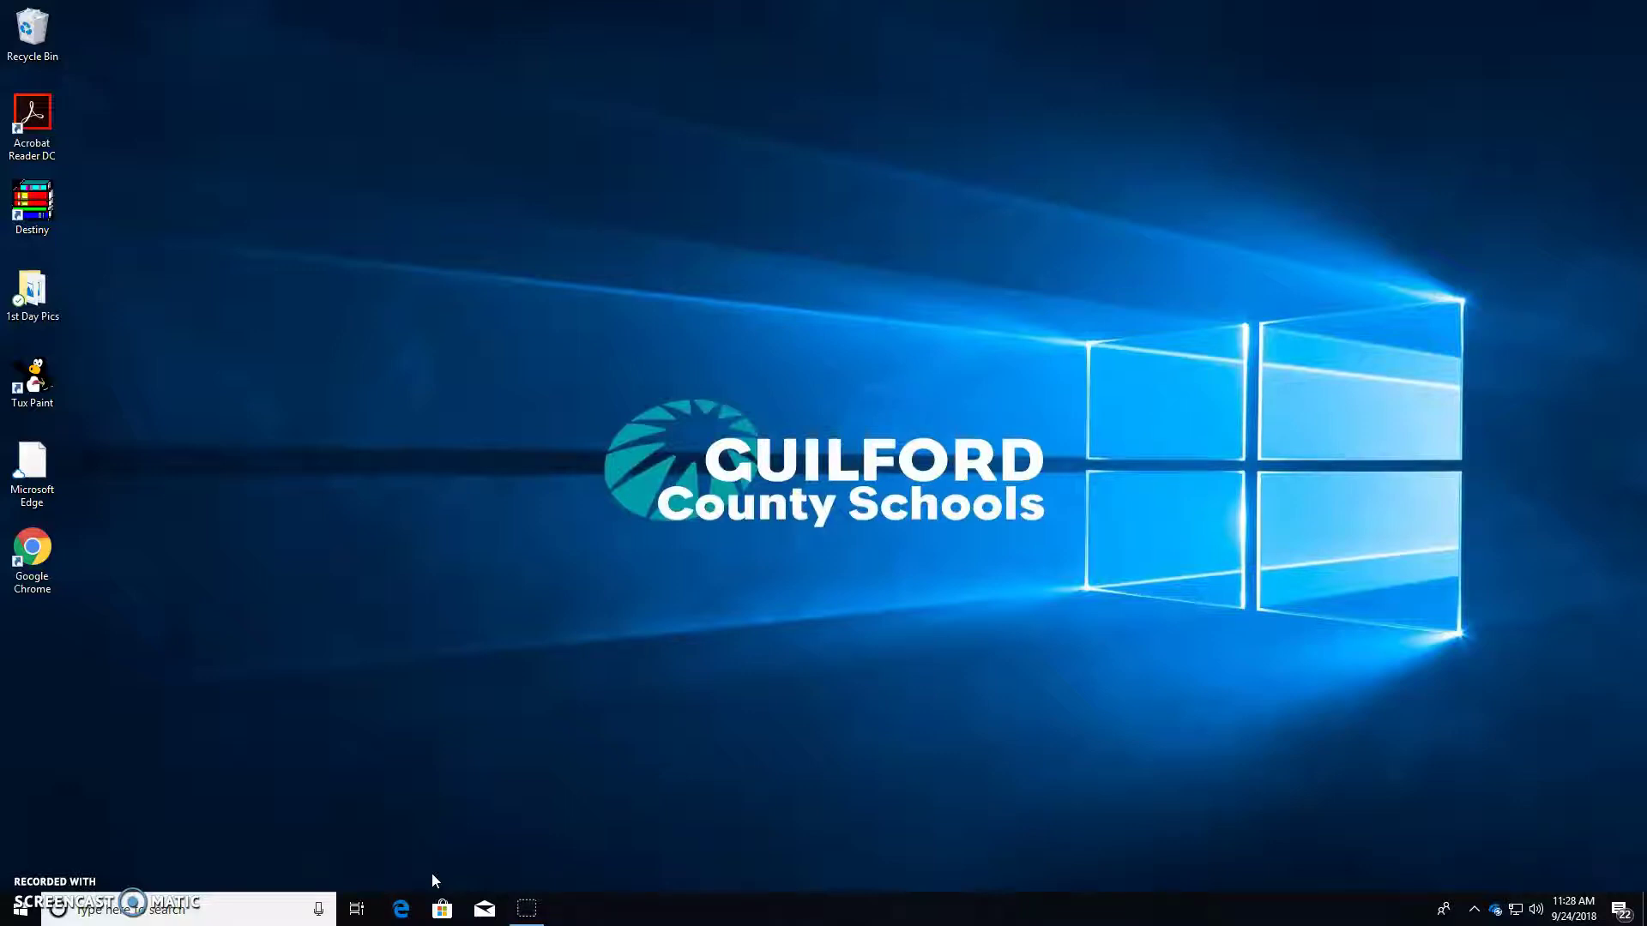
- Unpin Microsoft Edge, Microsoft Store and Mail from the taskbar
{"action": "right_click", "coordinate": [406, 913]}
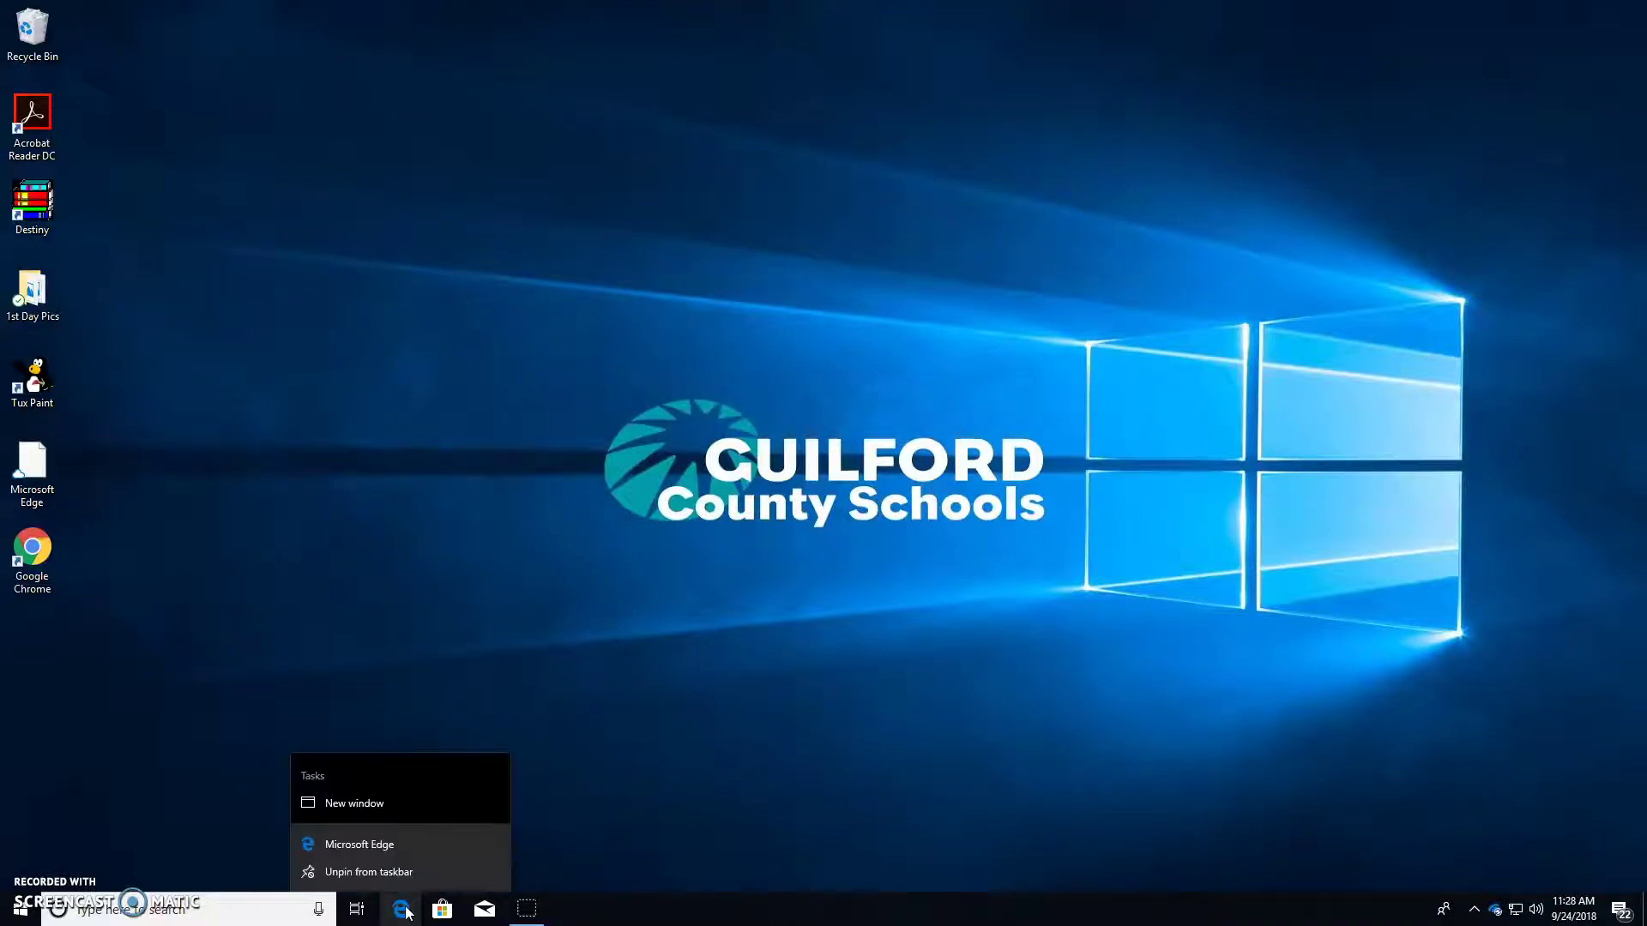
{"action": "left_click", "coordinate": [372, 873]}
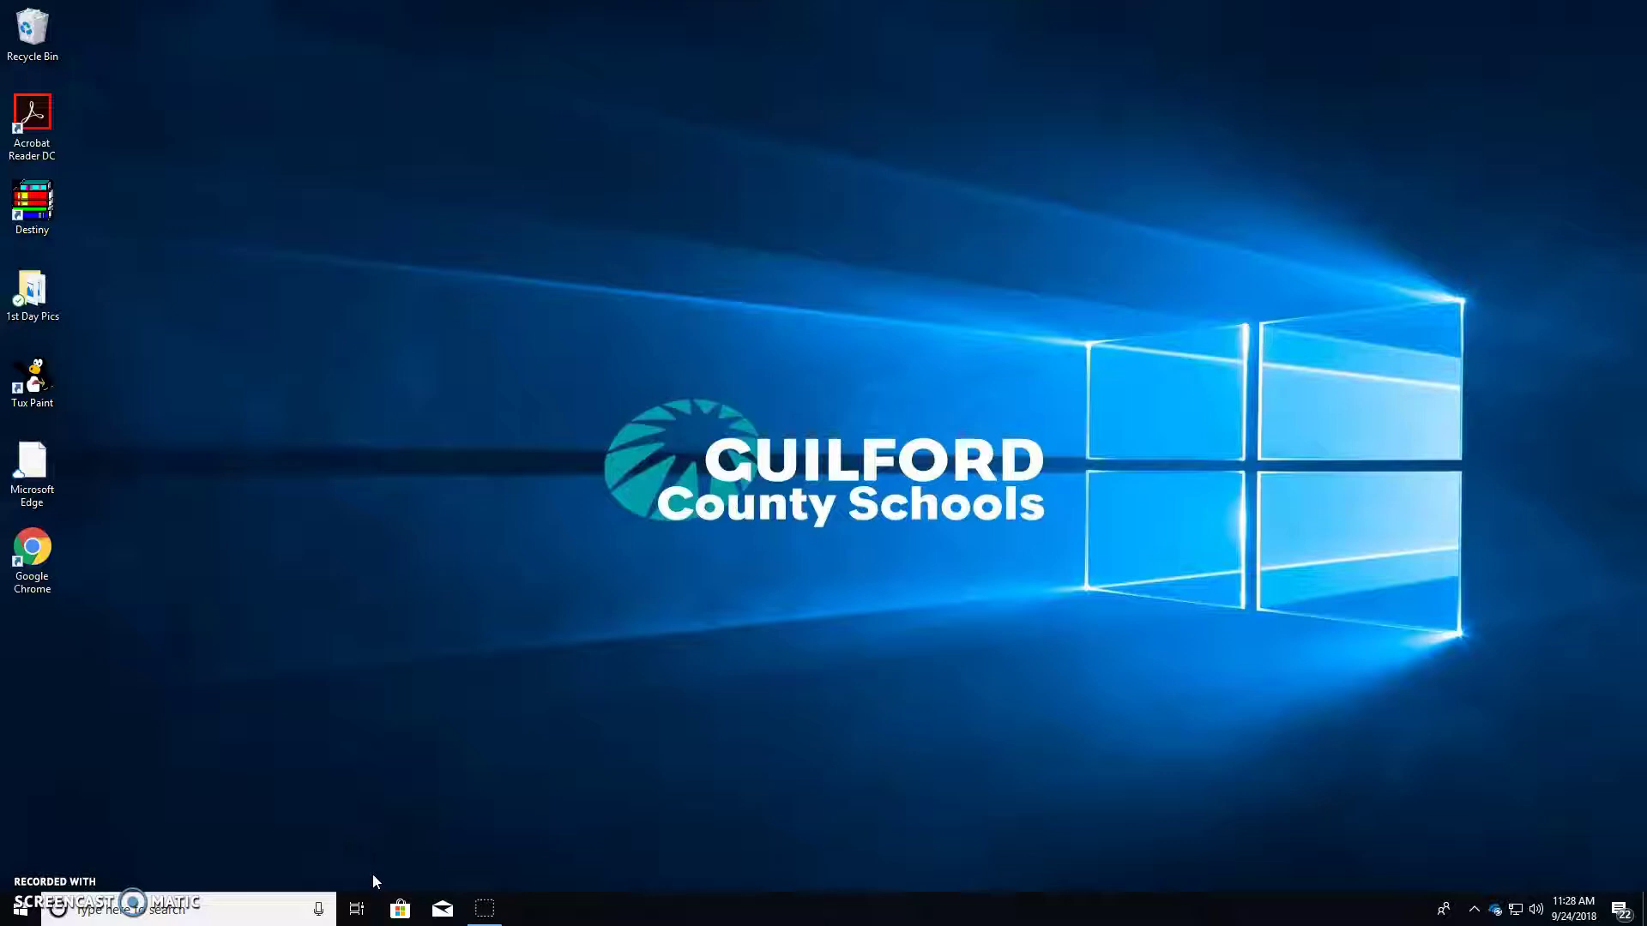
{"action": "right_click", "coordinate": [399, 919]}
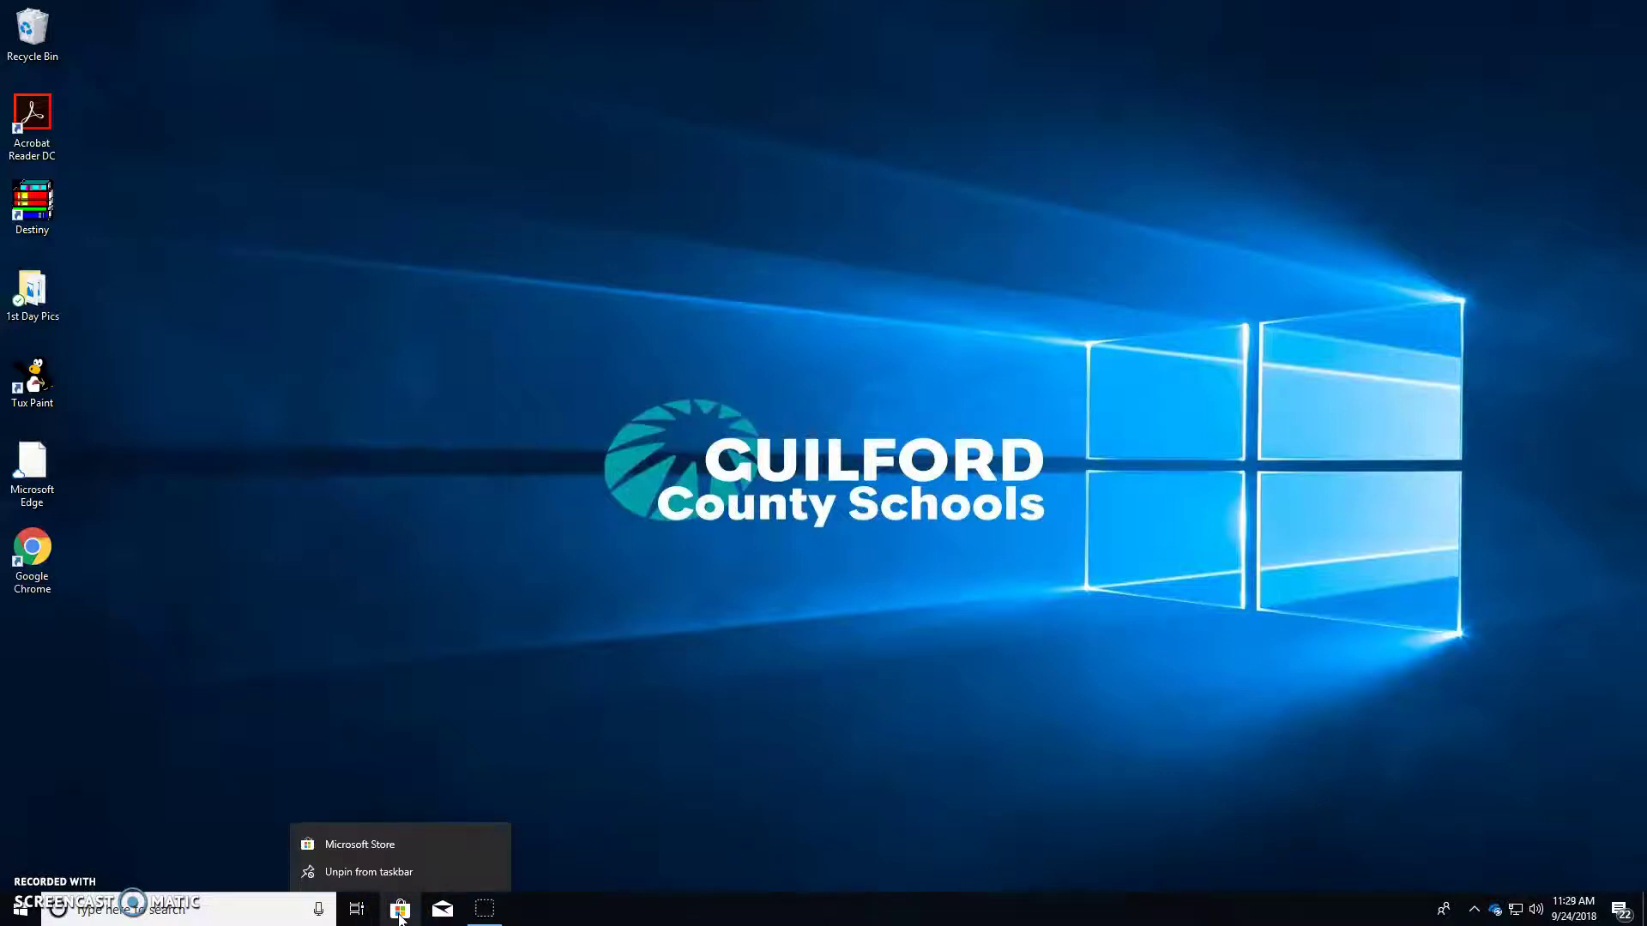
{"action": "left_click", "coordinate": [386, 872]}
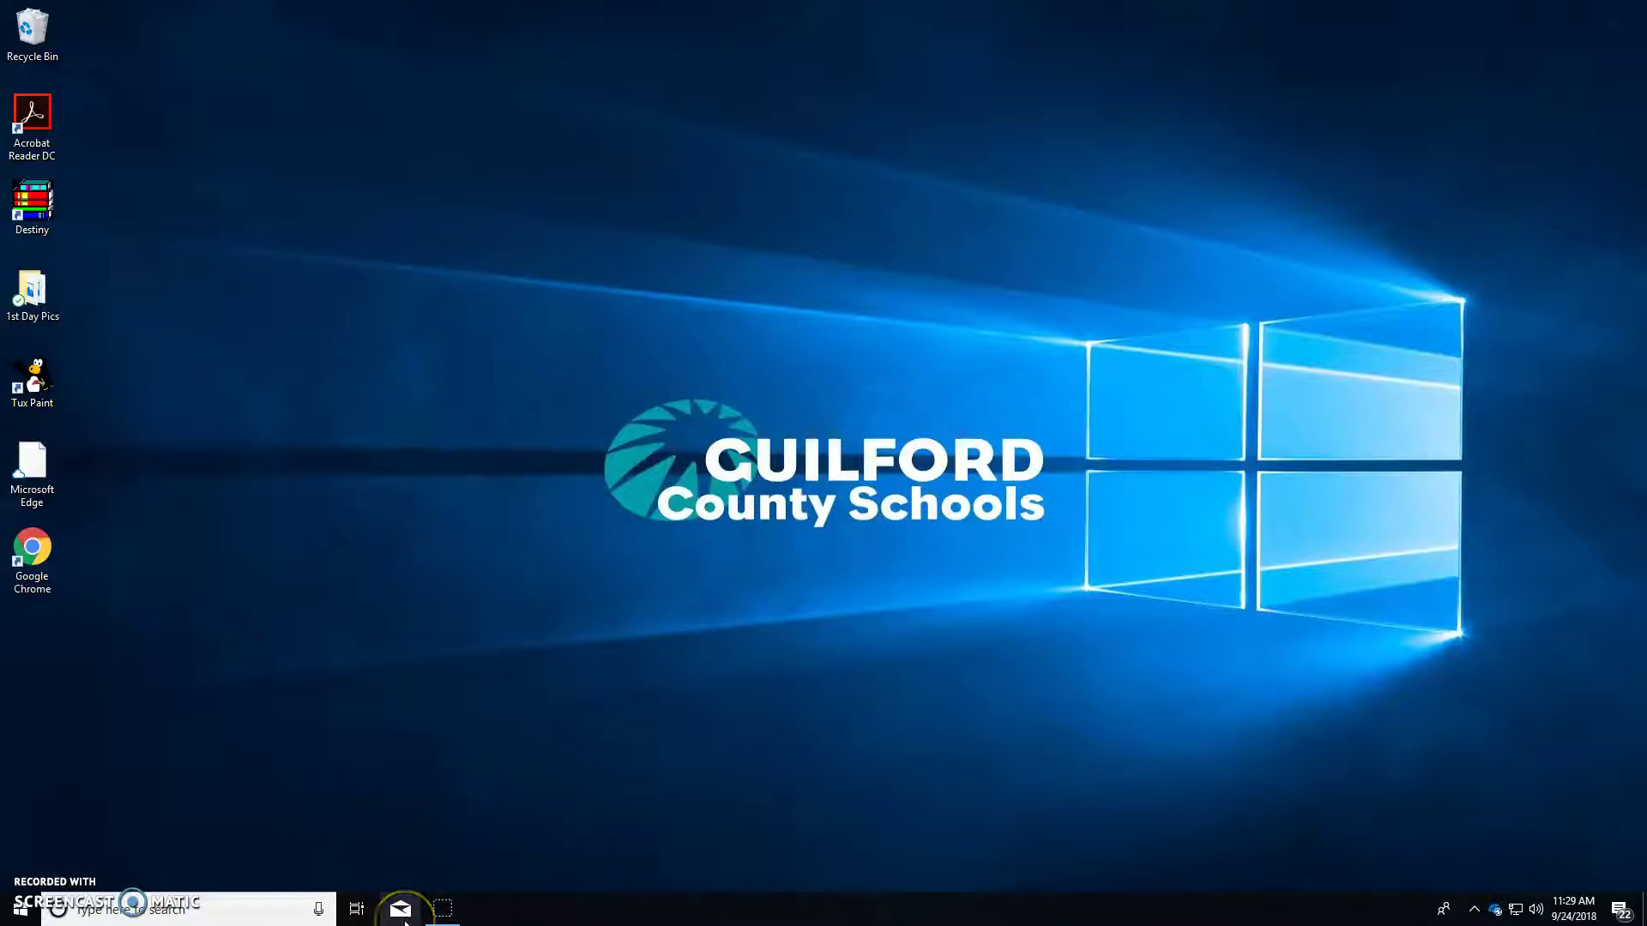
{"action": "right_click", "coordinate": [405, 922]}
{"action": "left_click", "coordinate": [398, 873]}
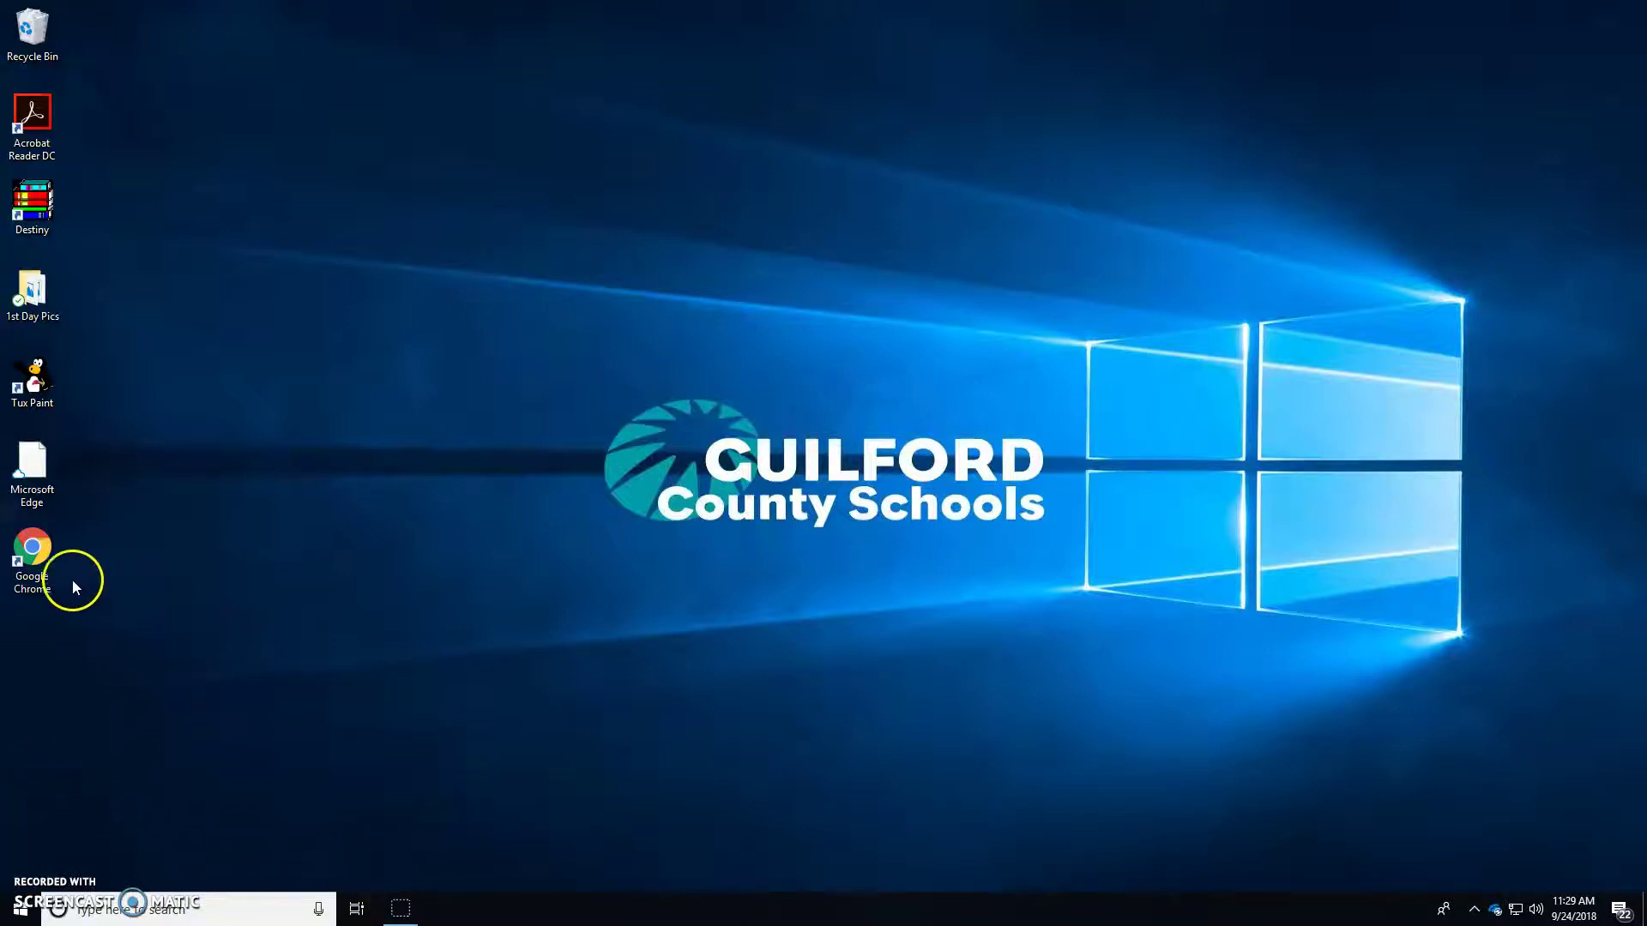
- Pin Google Chrome to the taskbar using its desktop shortcut
{"action": "double_click", "coordinate": [29, 550]}
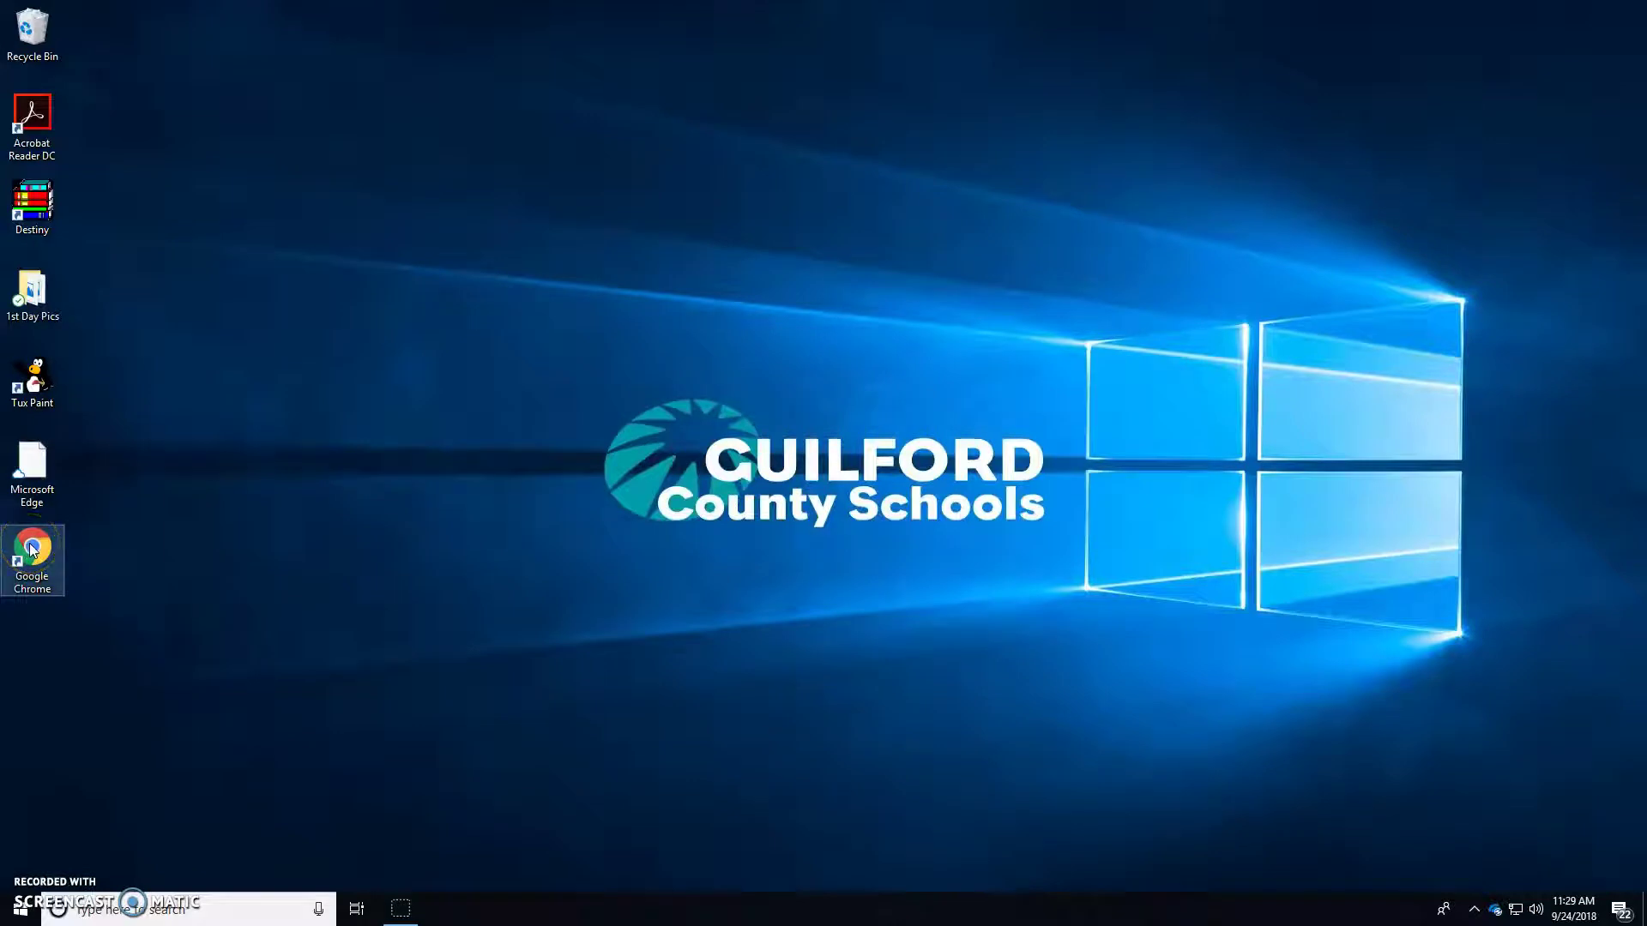
{"action": "right_click", "coordinate": [42, 548]}
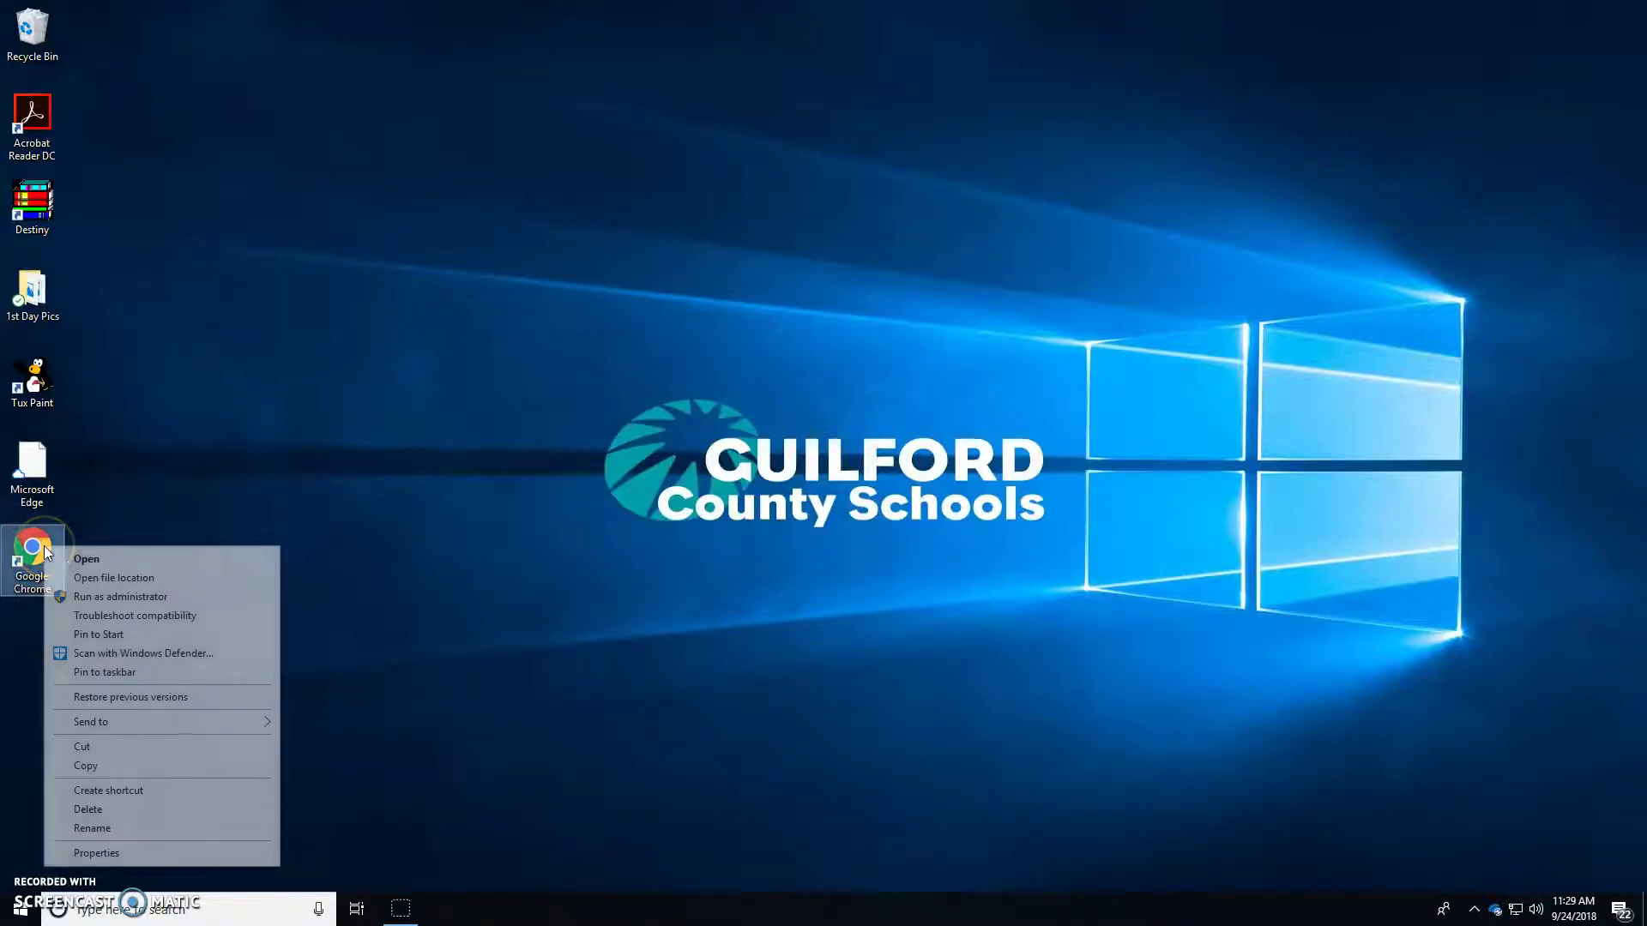
{"action": "left_click", "coordinate": [120, 674]}
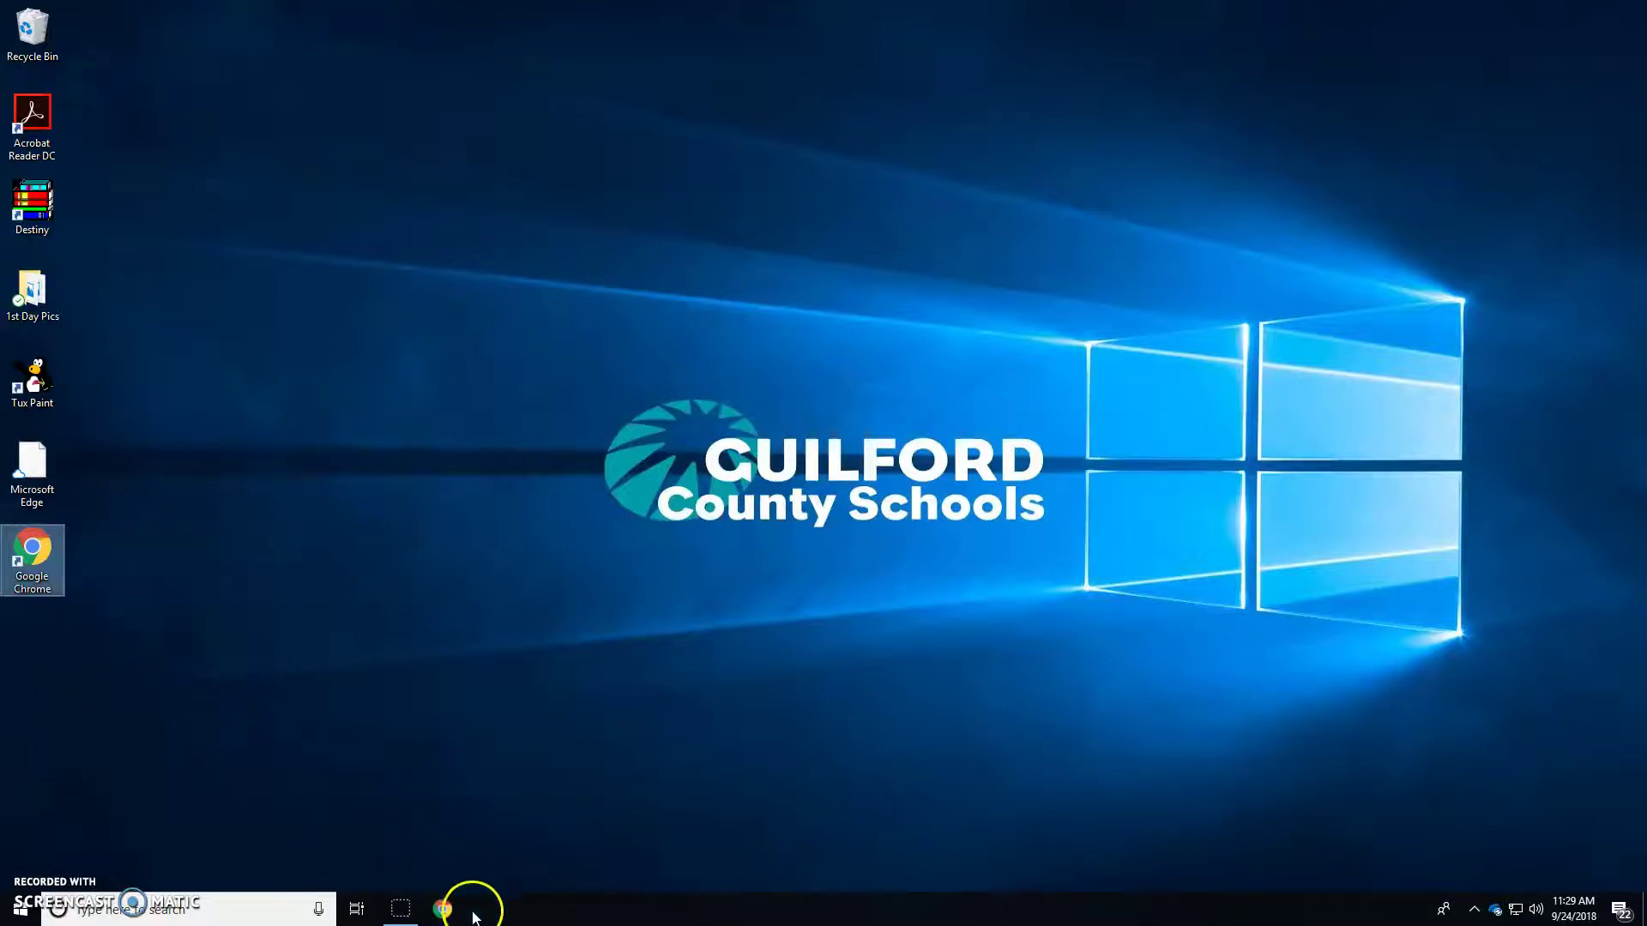
- Search the Start menu for "chrome" and check the pinning options of Google Chrome and NCED Cloud
{"action": "left_click", "coordinate": [21, 913]}
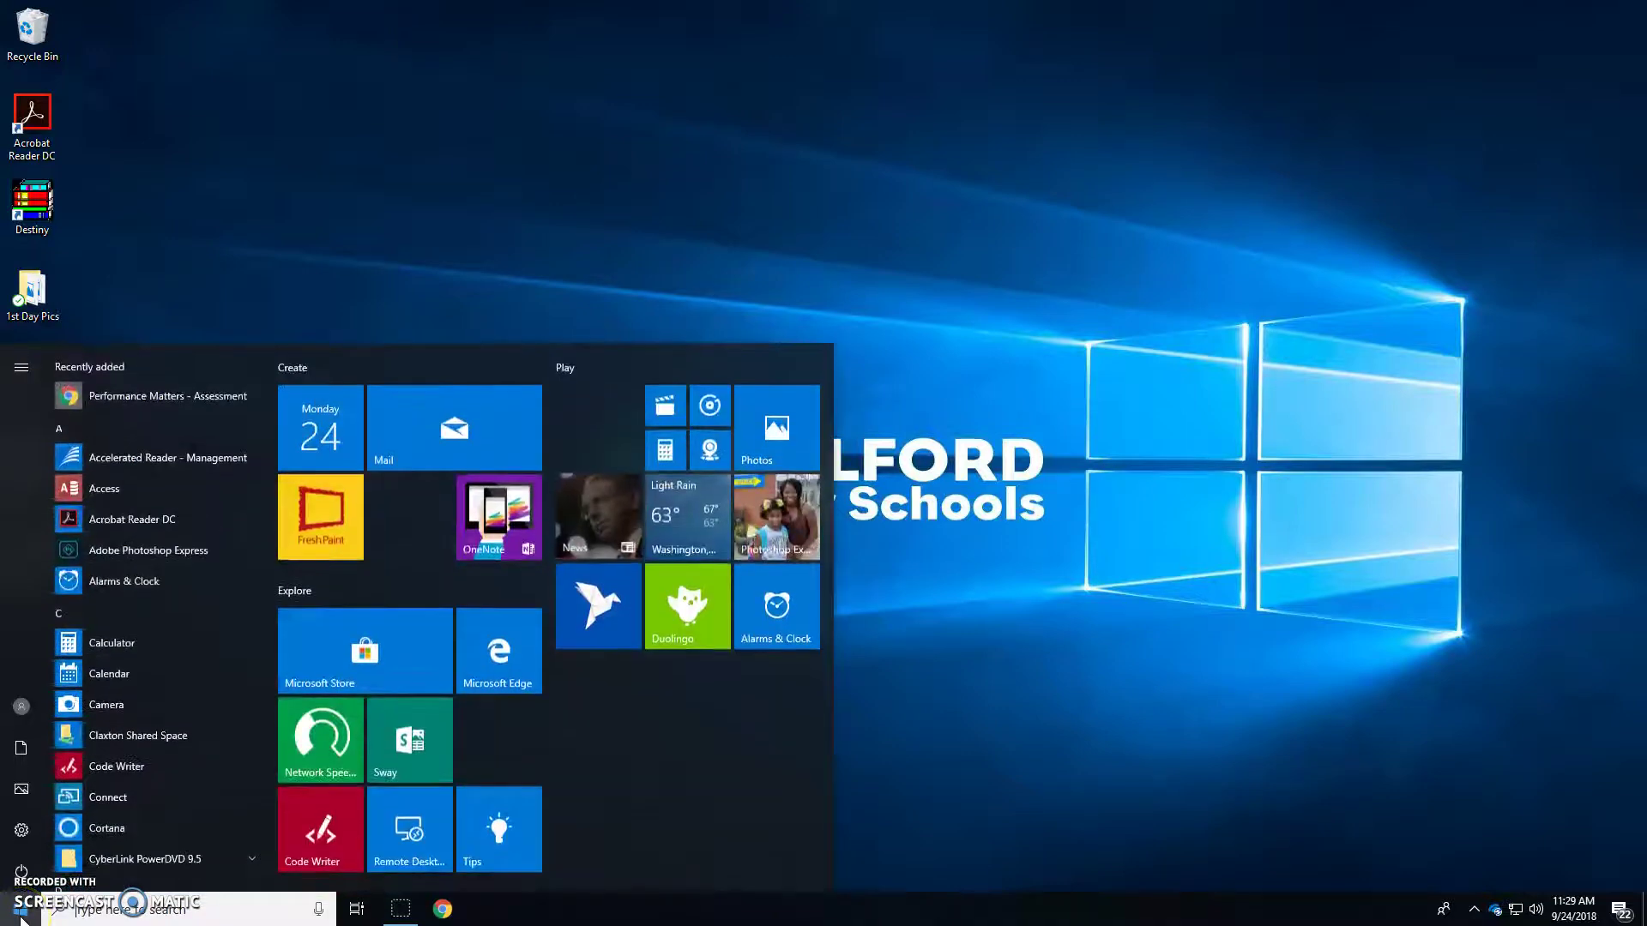
{"action": "type", "text": "chrome"}
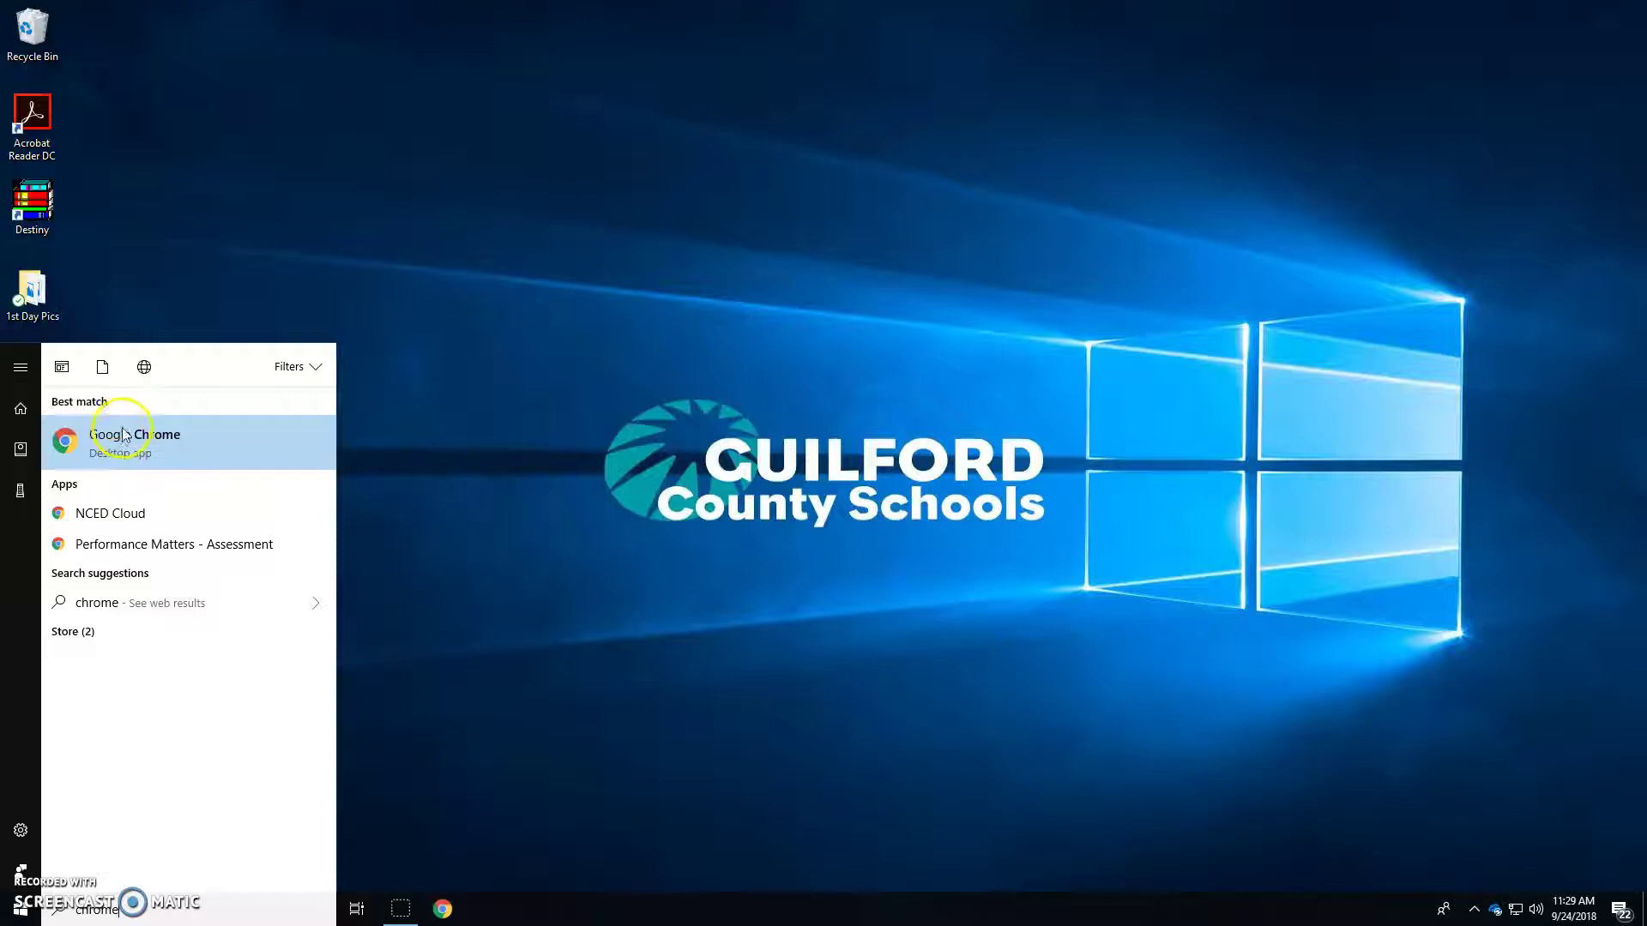
{"action": "right_click", "coordinate": [106, 441]}
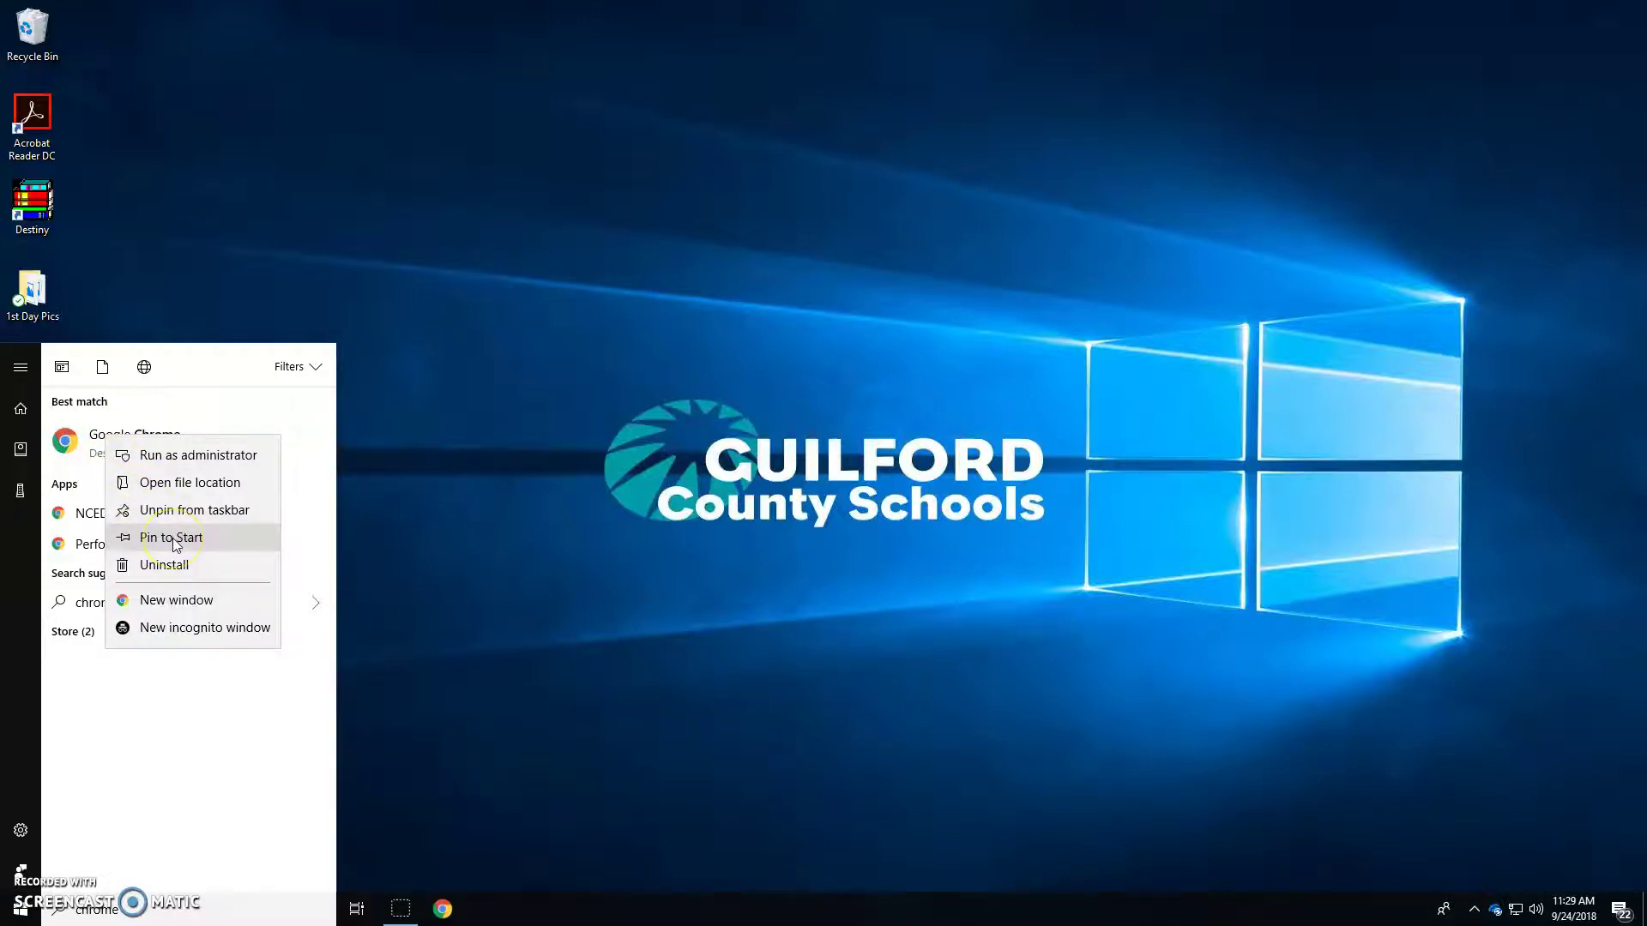
{"action": "left_click", "coordinate": [187, 719]}
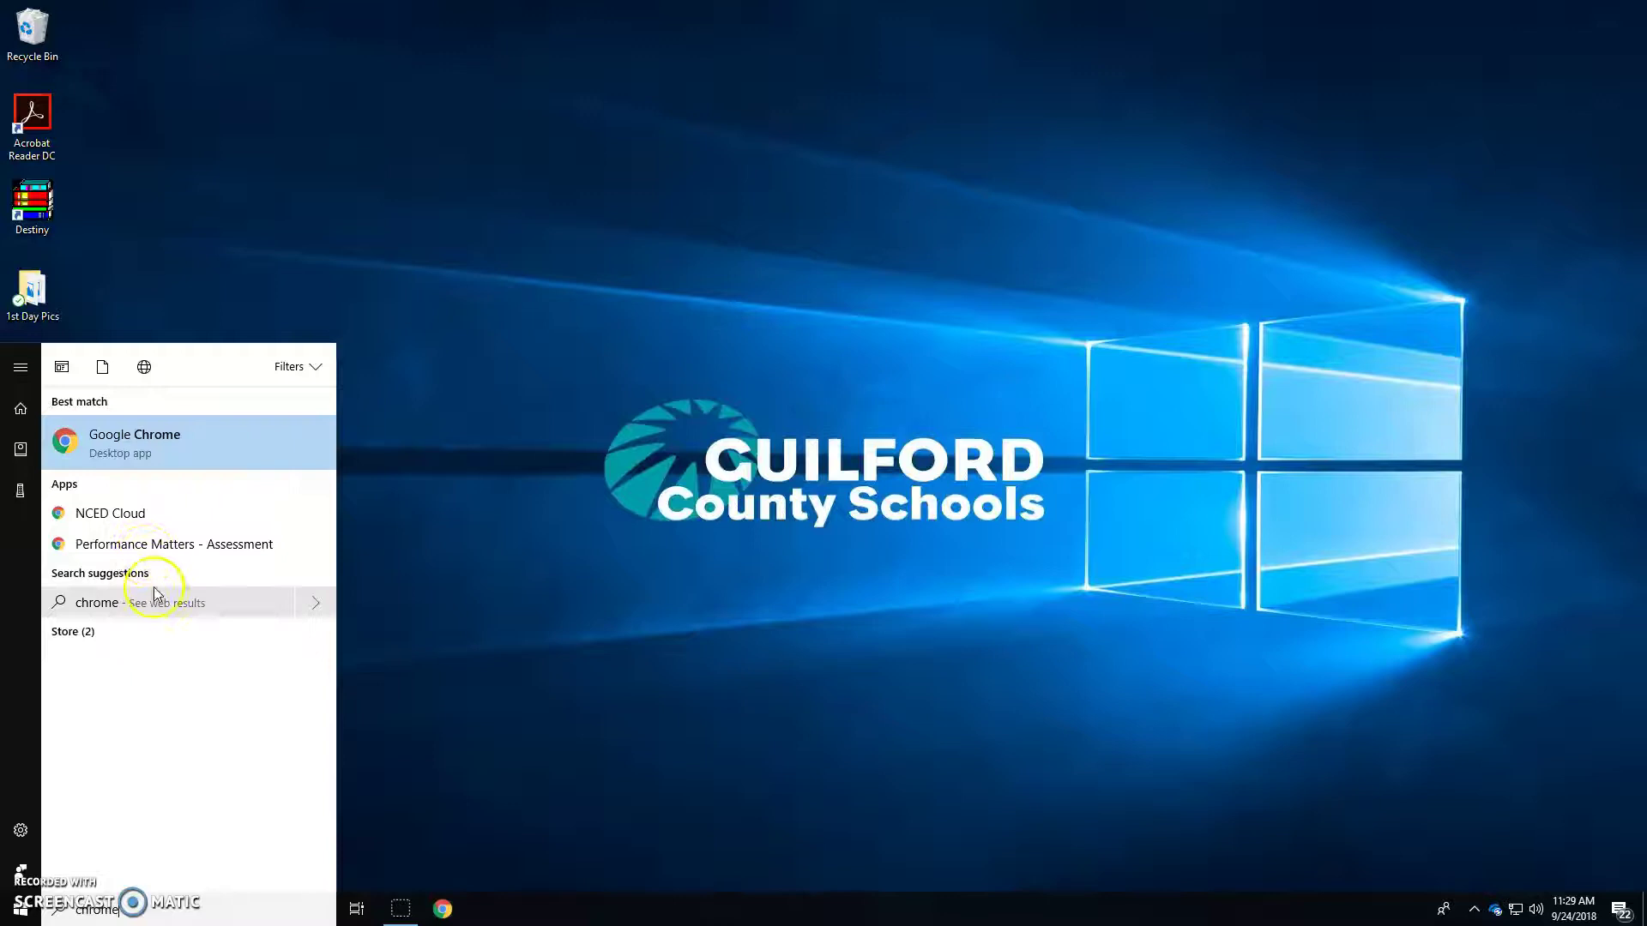
{"action": "right_click", "coordinate": [118, 519]}
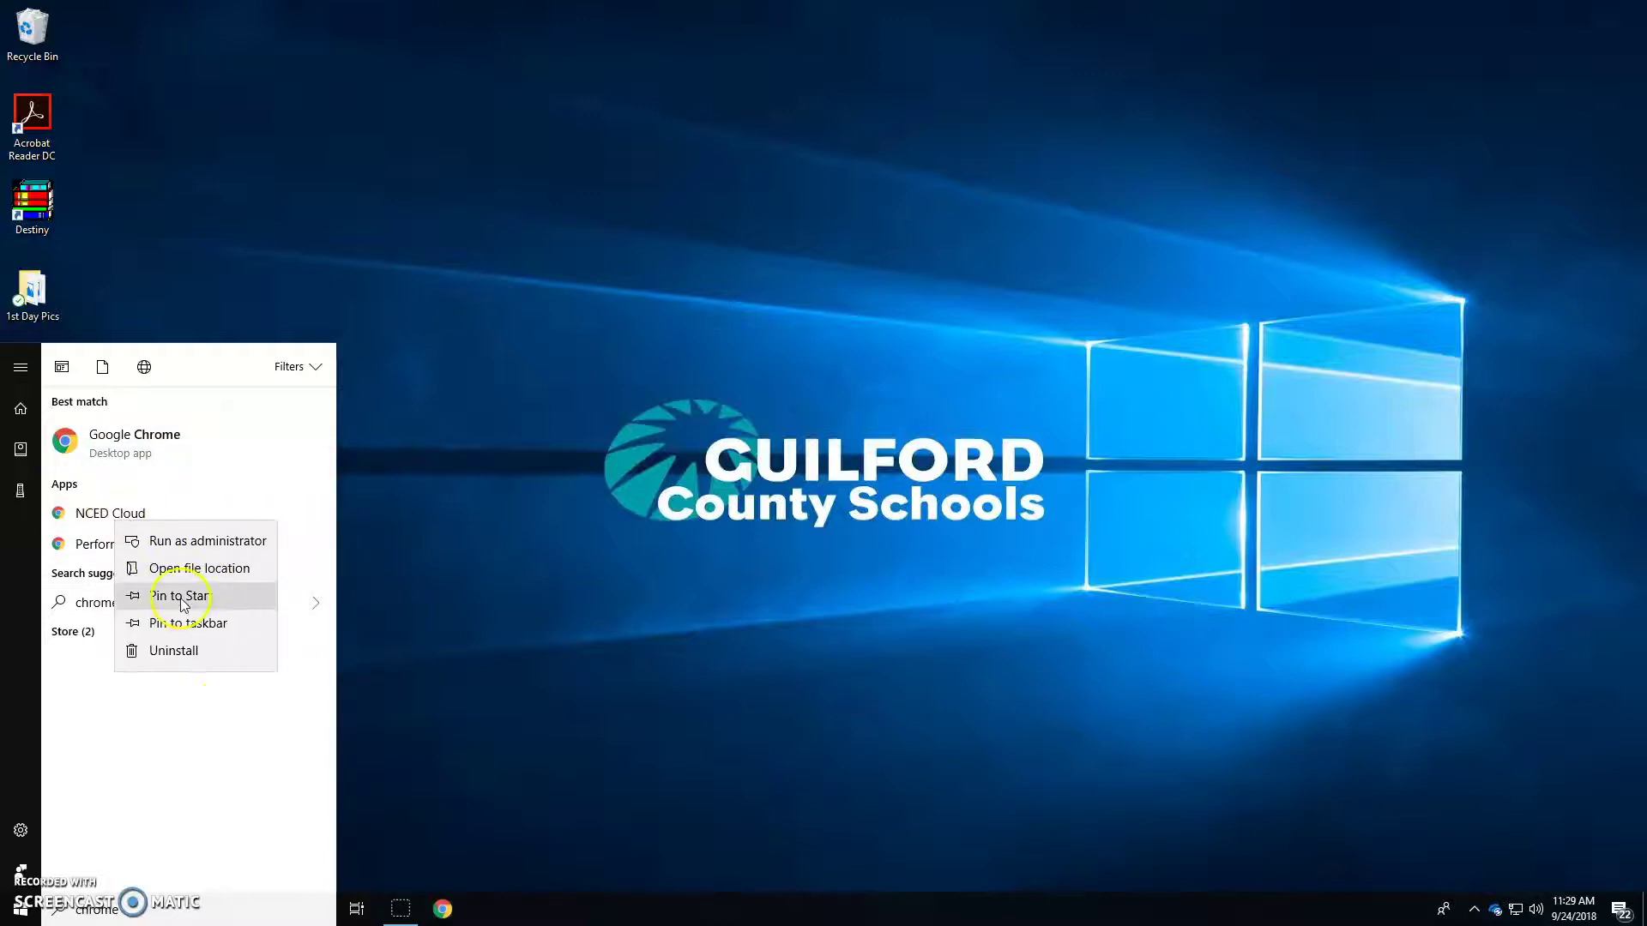
- Search the Start menu for "outlook" and pin the Outlook desktop app to the taskbar
{"action": "left_click", "coordinate": [118, 861]}
{"action": "type", "text": "outlook"}
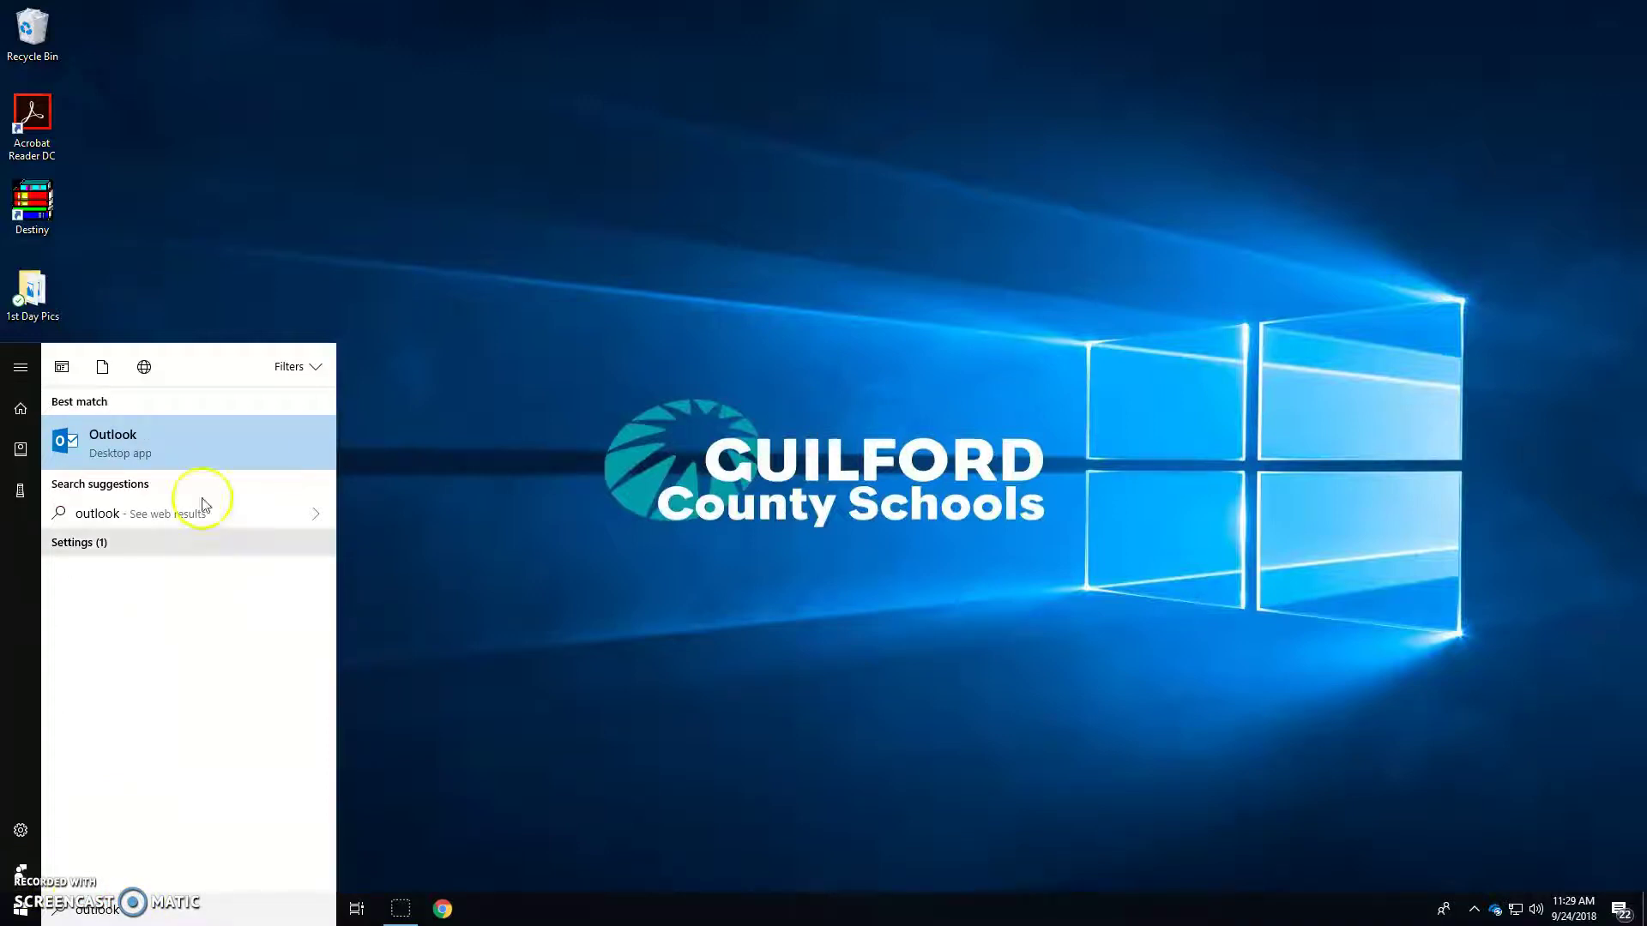
{"action": "right_click", "coordinate": [142, 453]}
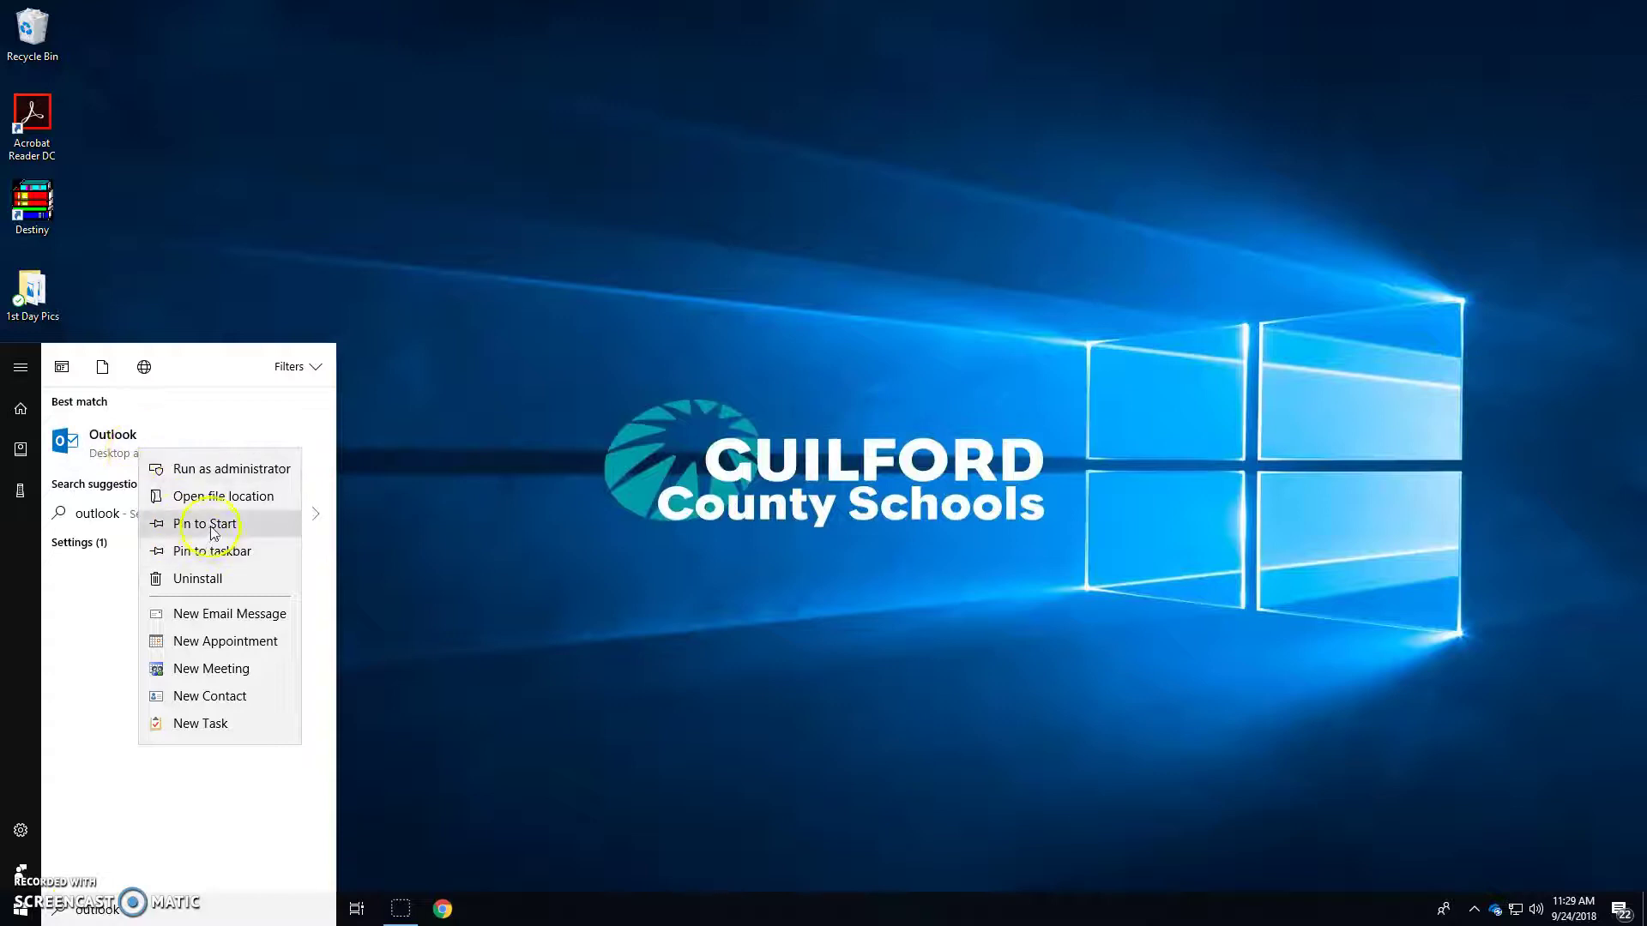
{"action": "left_click", "coordinate": [218, 555]}
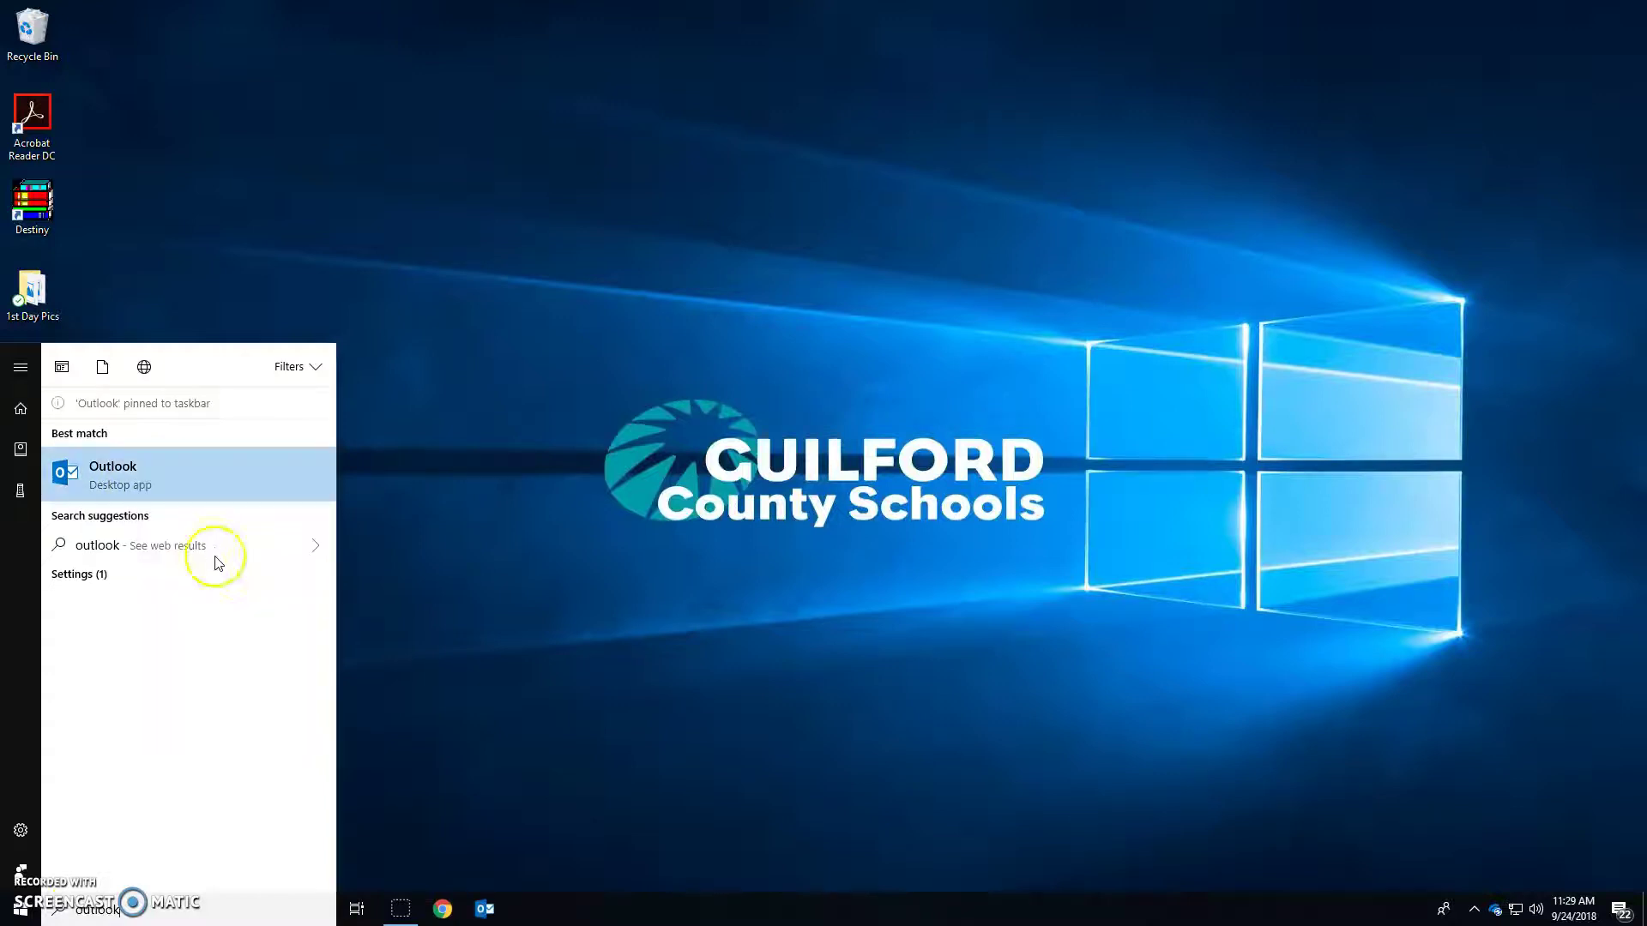
{"action": "left_click", "coordinate": [134, 916]}
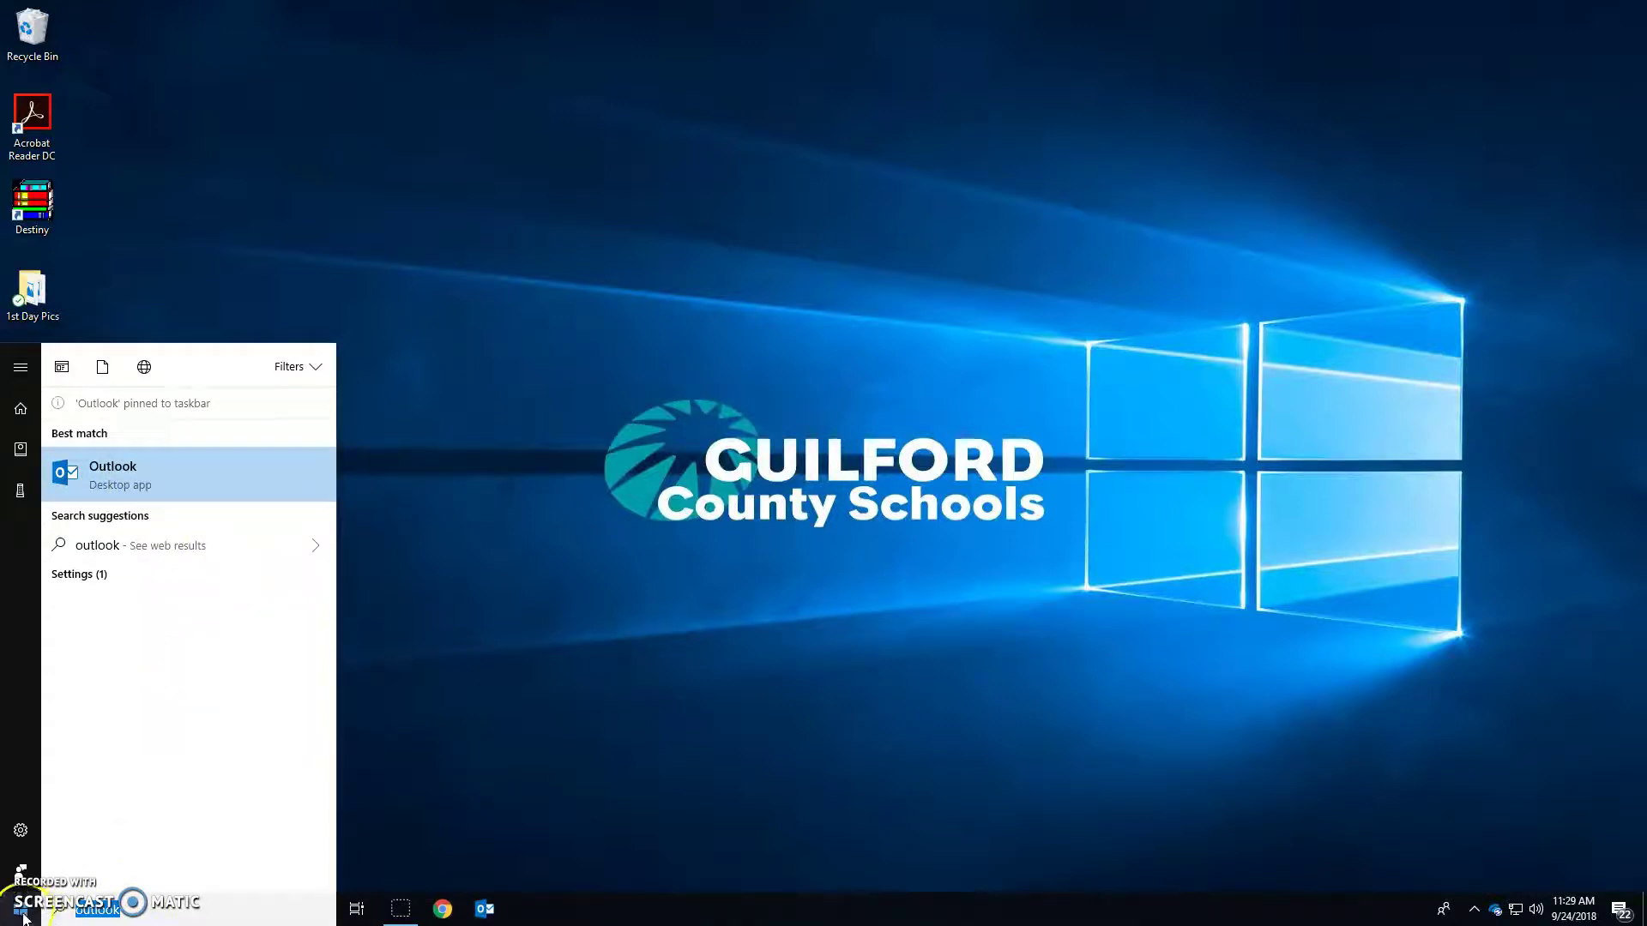
{"action": "left_click", "coordinate": [23, 916]}
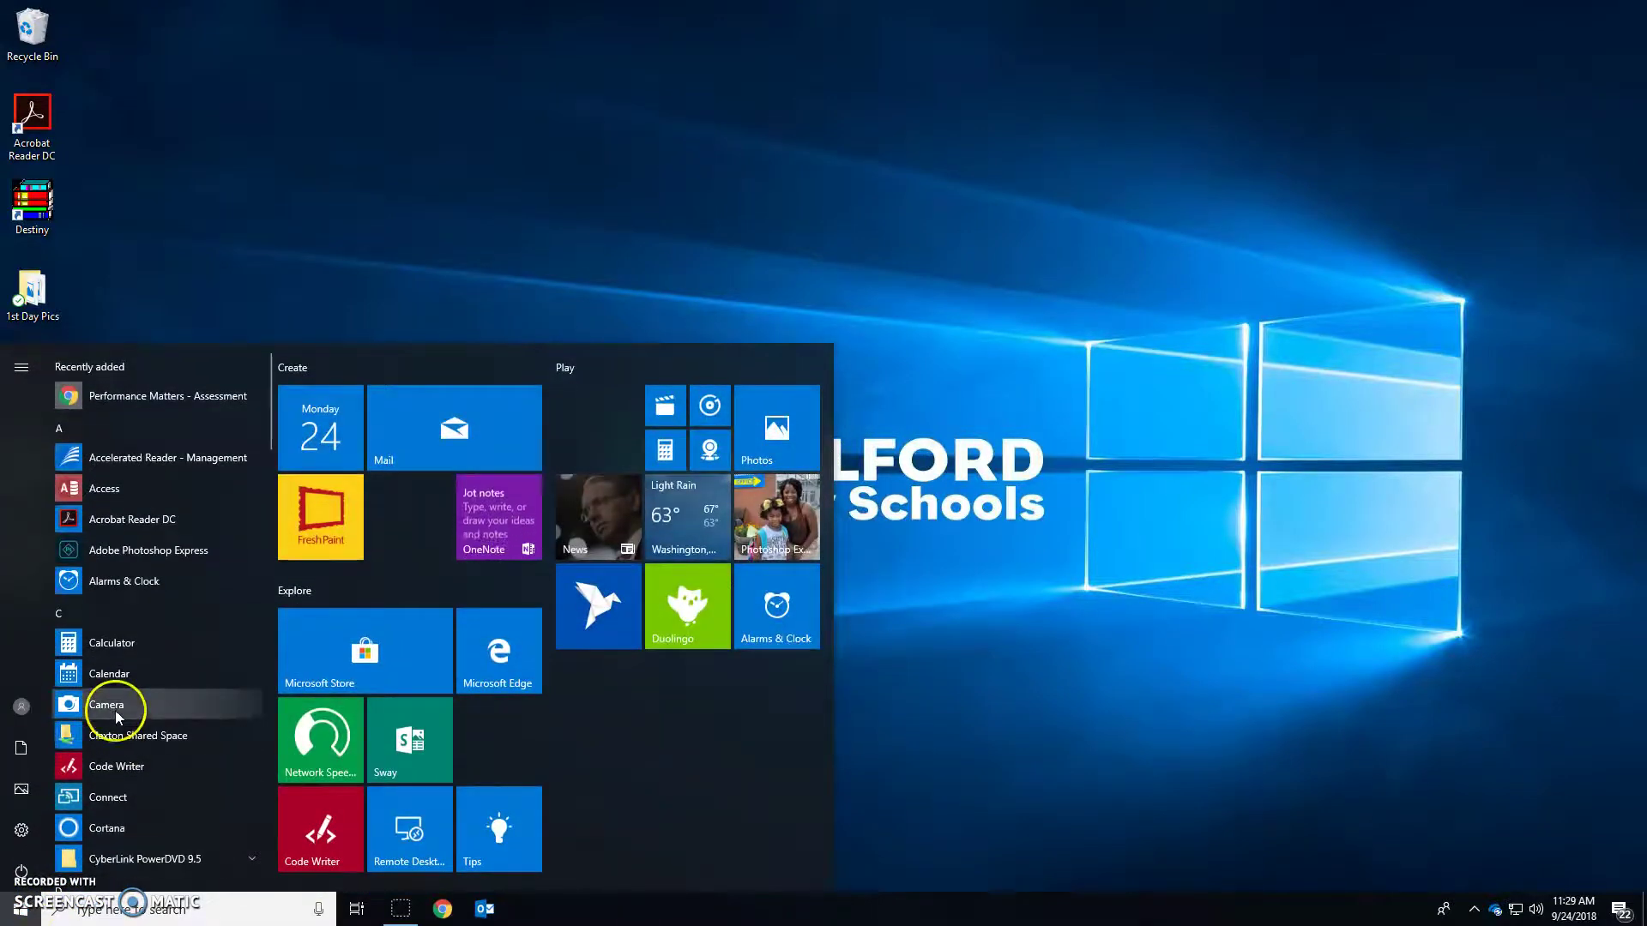
{"action": "scroll", "coordinate": [116, 716], "scroll_direction": "down", "scroll_amount": 4}
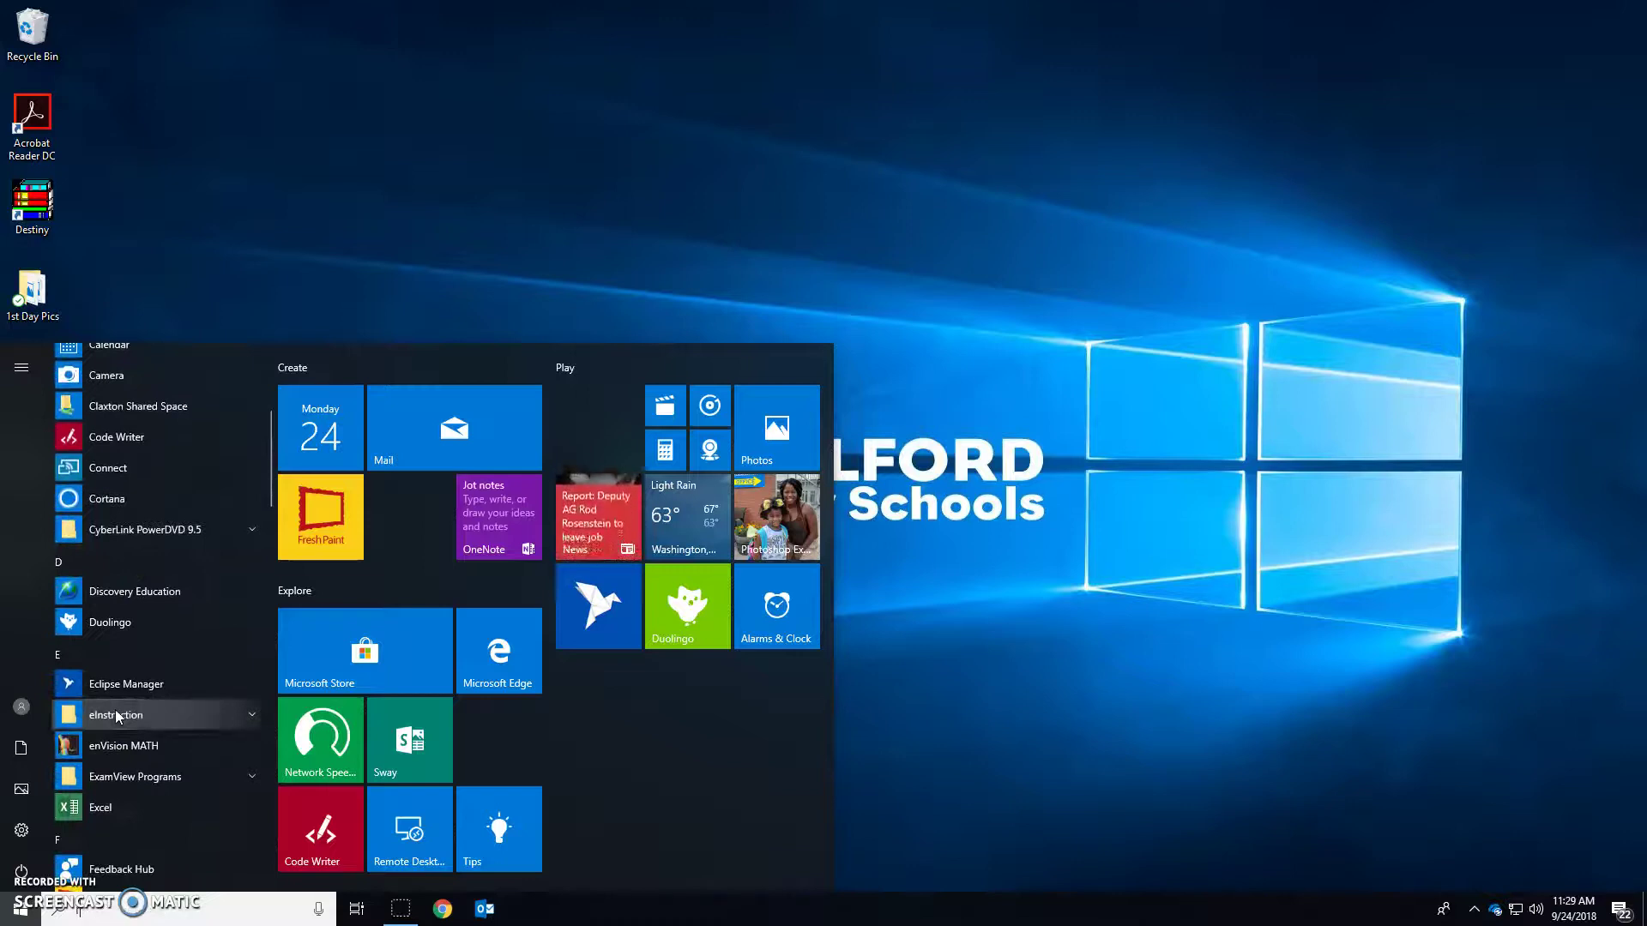
{"action": "type", "text": "re"}
- Find Word in the Start menu's alphabetical app list and pin it to the taskbar
{"action": "left_click", "coordinate": [29, 911]}
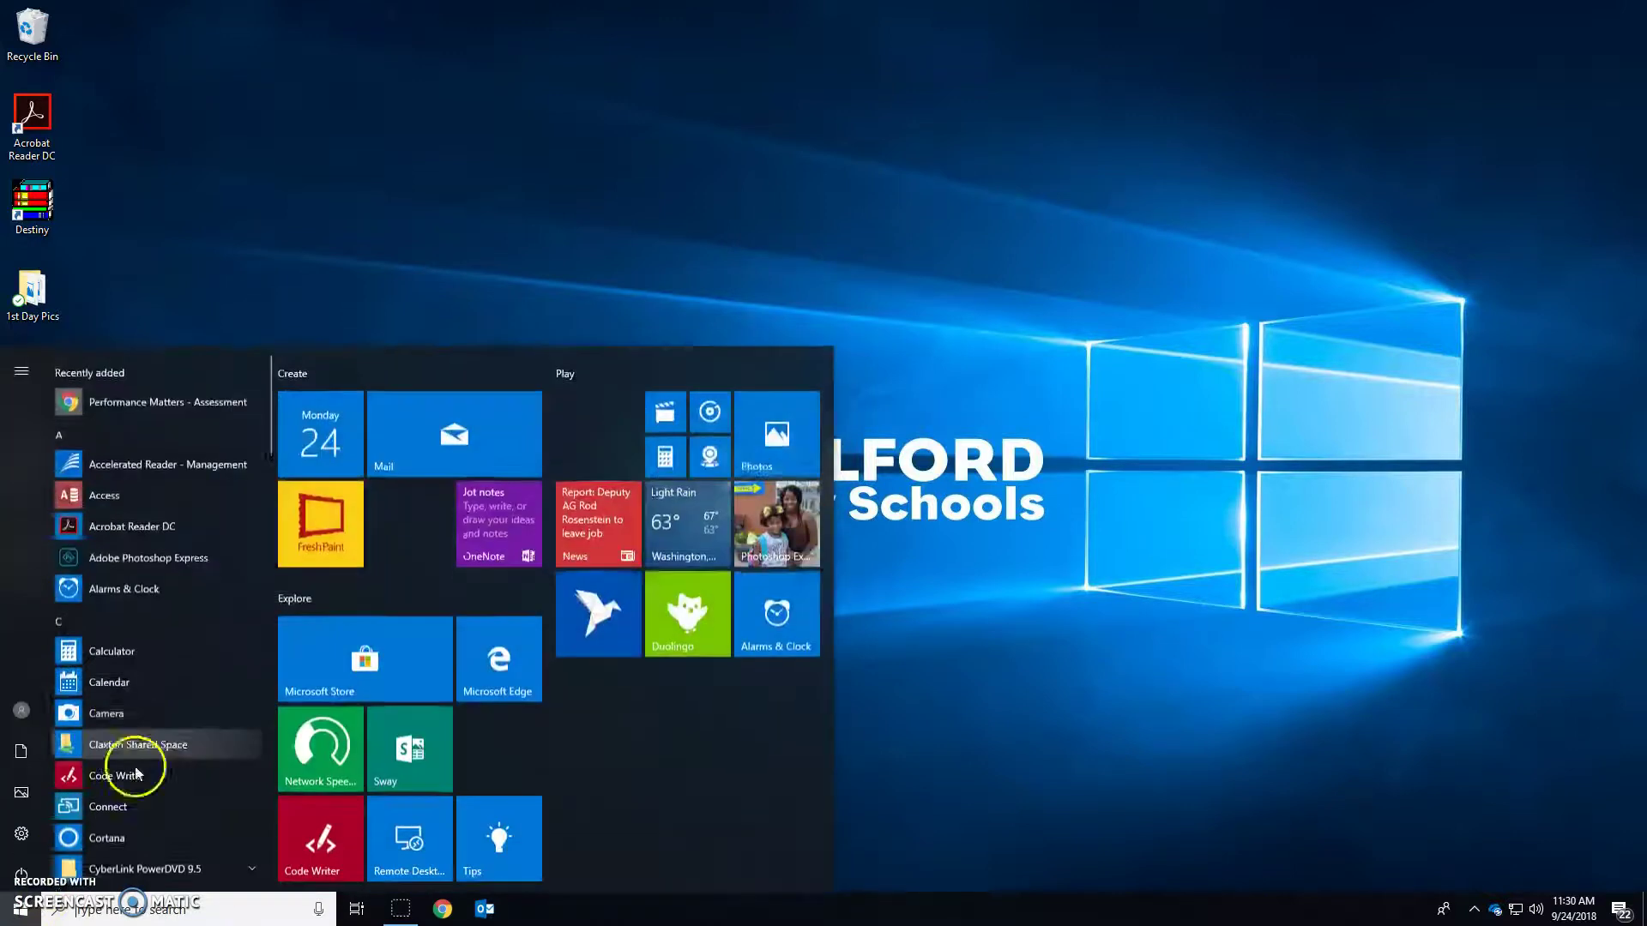
{"action": "scroll", "coordinate": [180, 692], "scroll_direction": "down", "scroll_amount": 5}
{"action": "scroll", "coordinate": [171, 636], "scroll_direction": "down", "scroll_amount": 6}
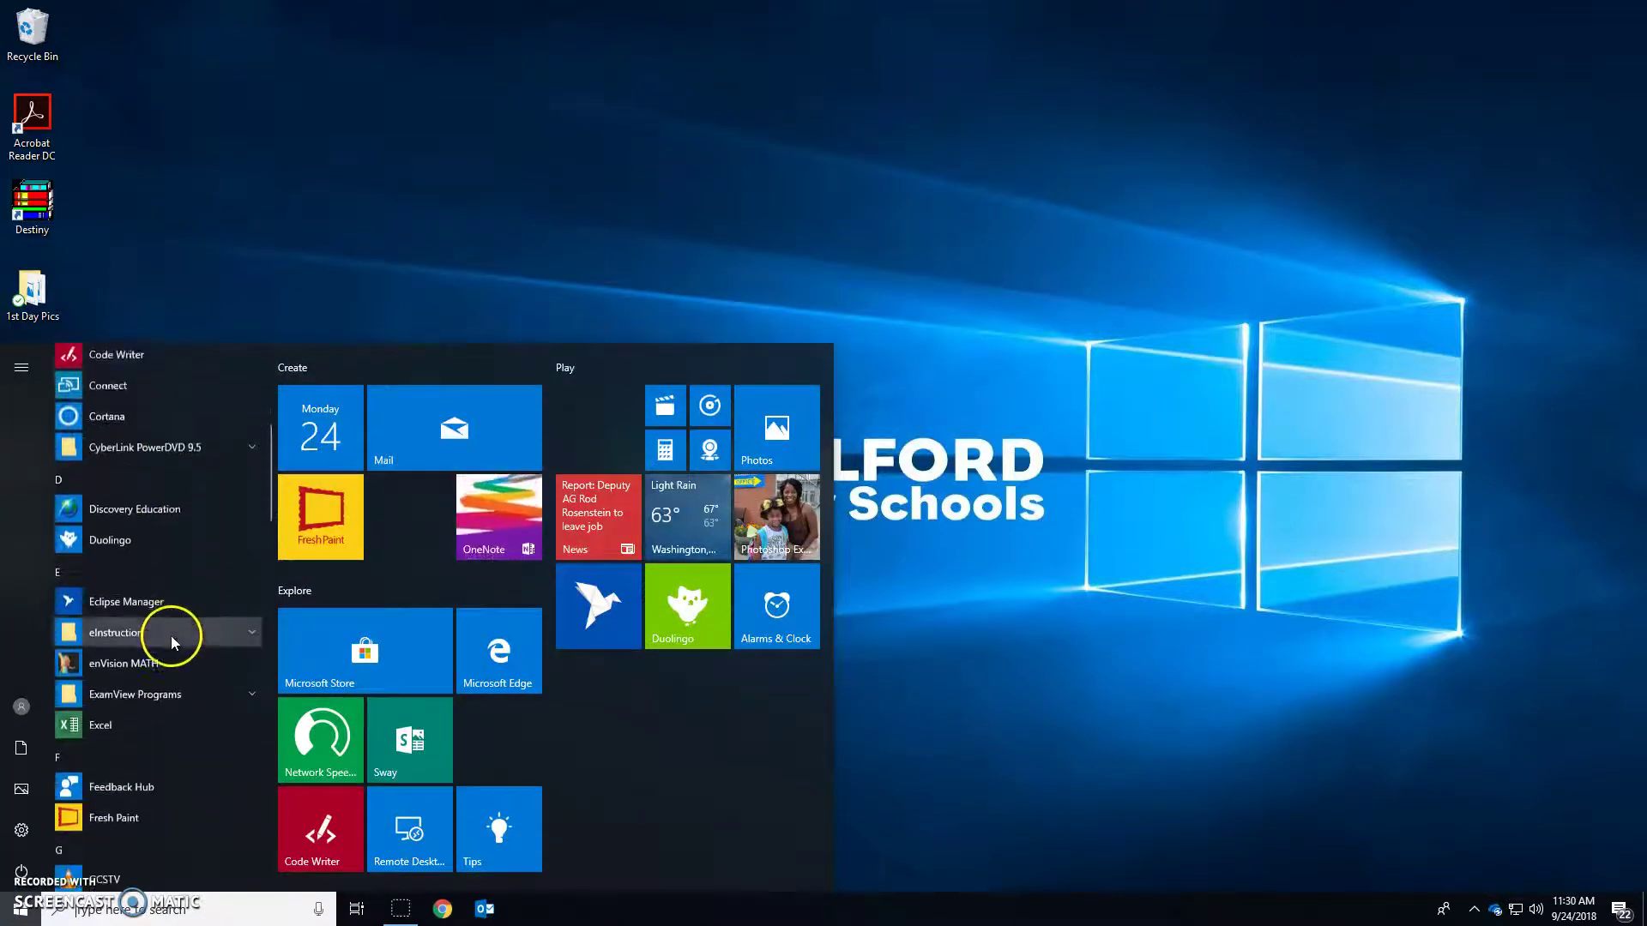
{"action": "scroll", "coordinate": [172, 636], "scroll_direction": "down", "scroll_amount": 5}
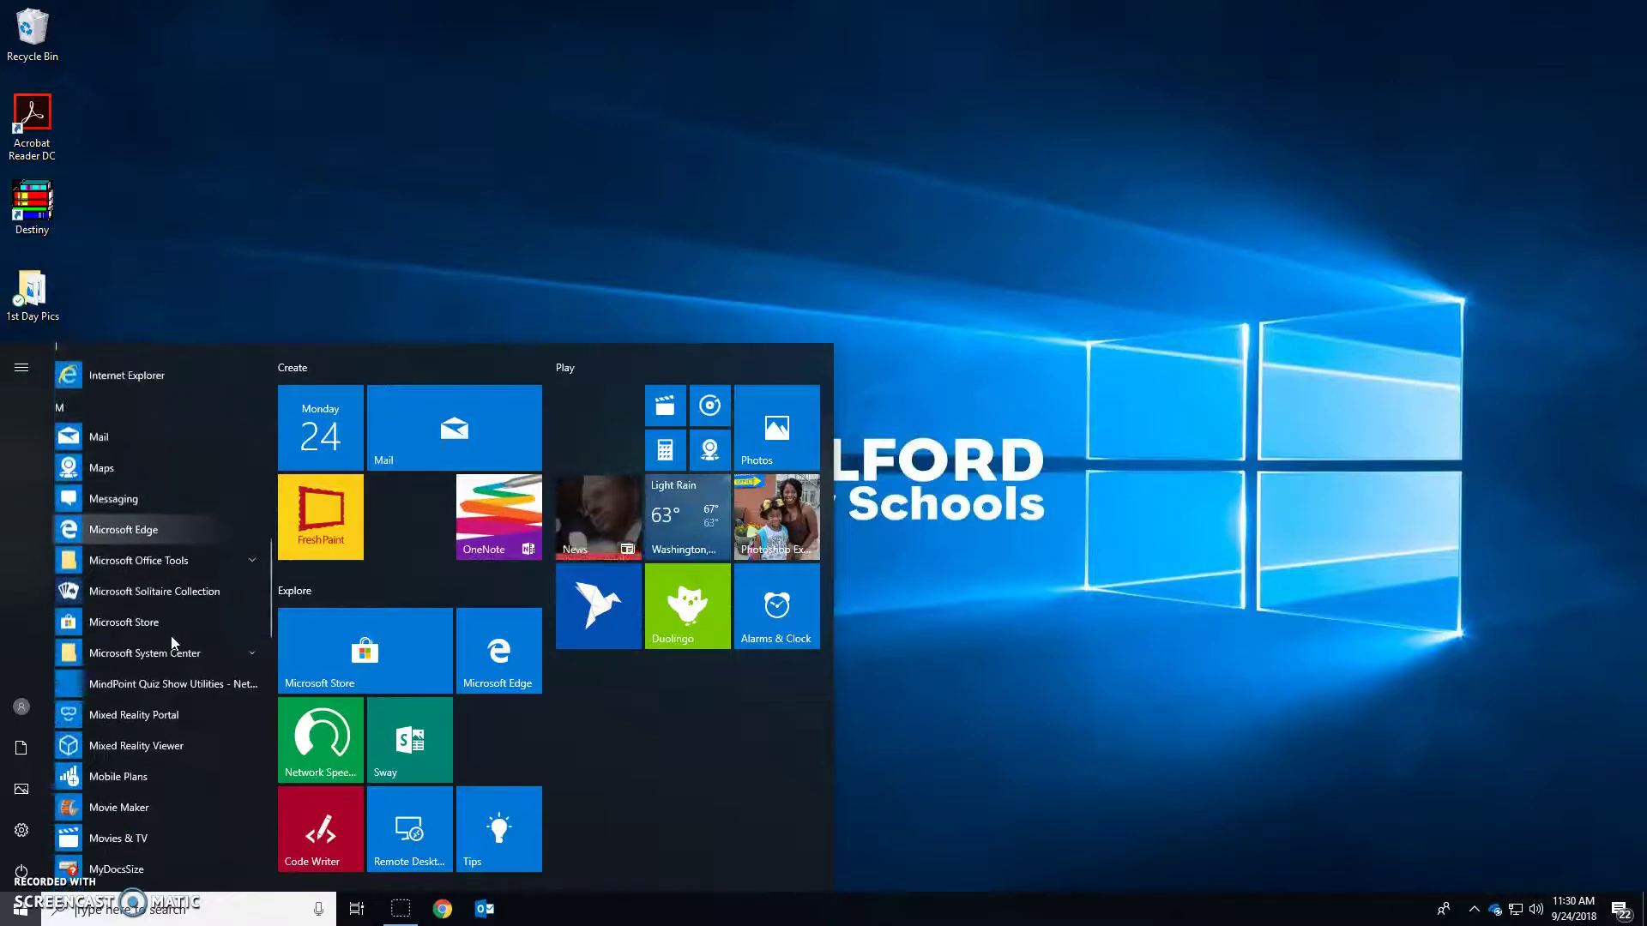
{"action": "scroll", "coordinate": [171, 636], "scroll_direction": "down", "scroll_amount": 8}
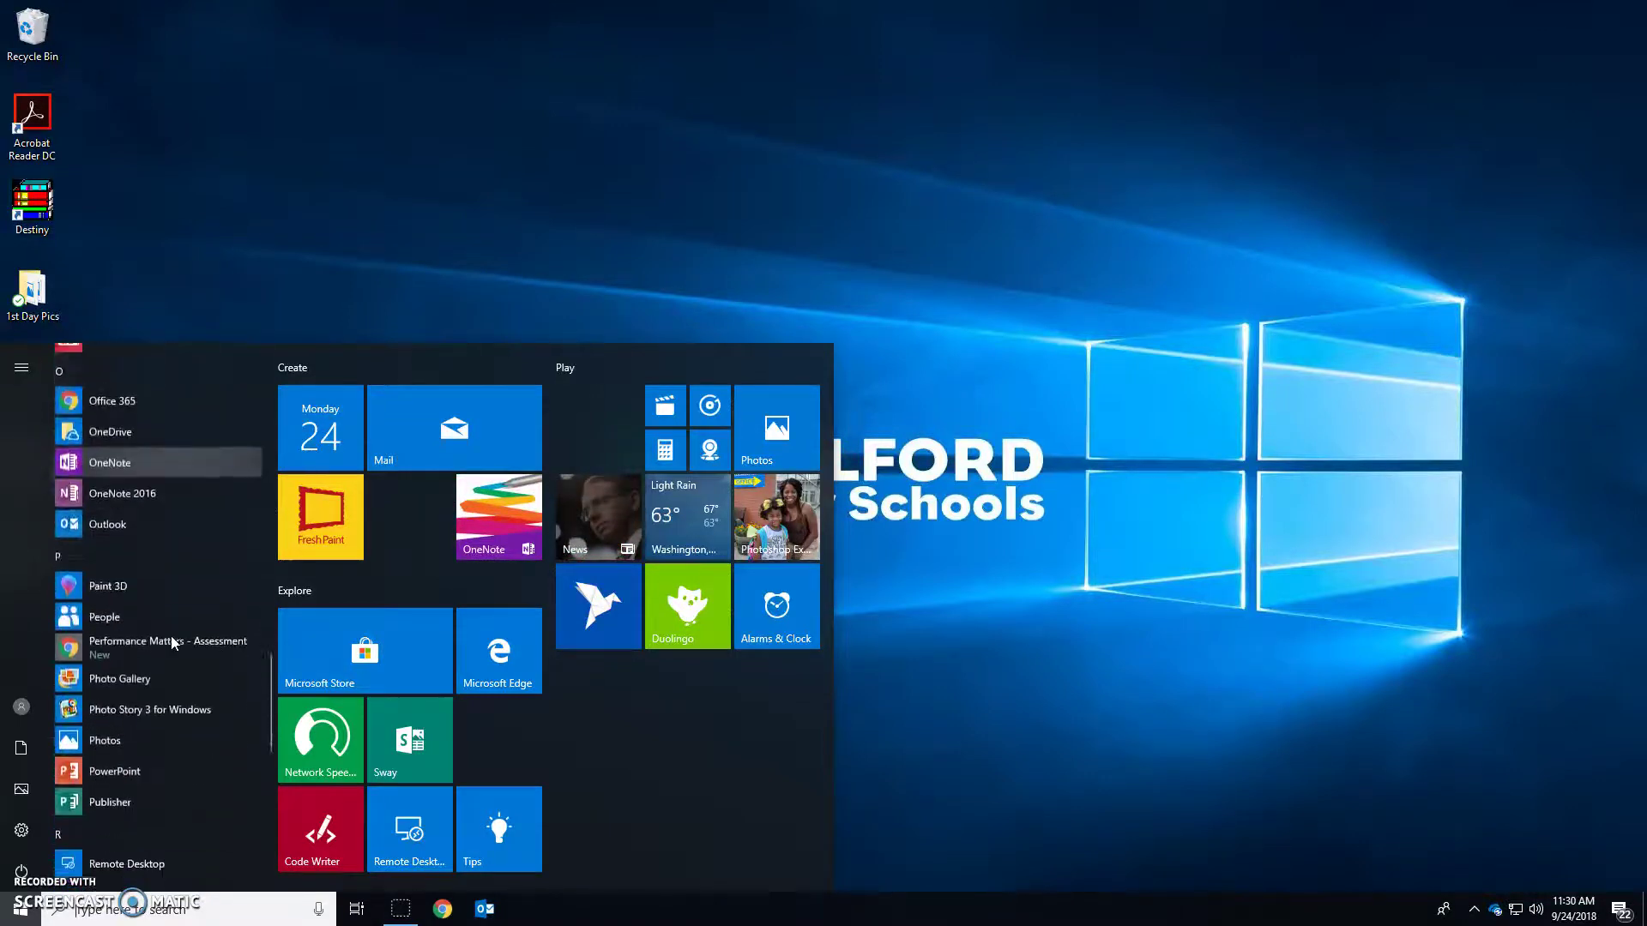
{"action": "scroll", "coordinate": [172, 635], "scroll_direction": "down", "scroll_amount": 1}
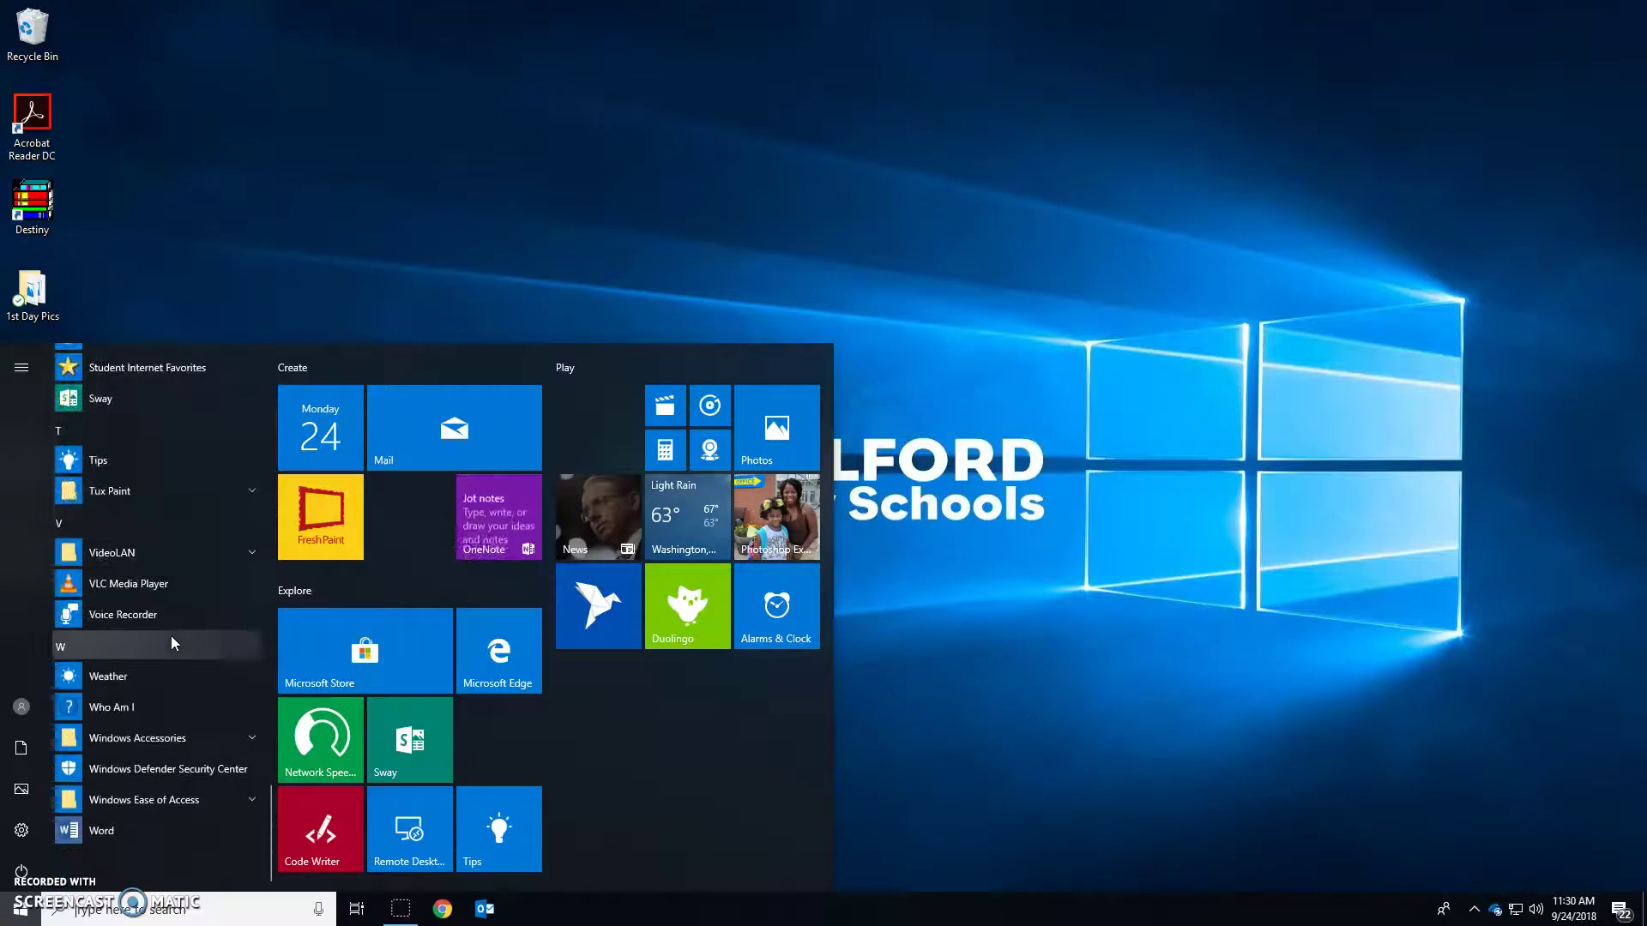
{"action": "right_click", "coordinate": [92, 834]}
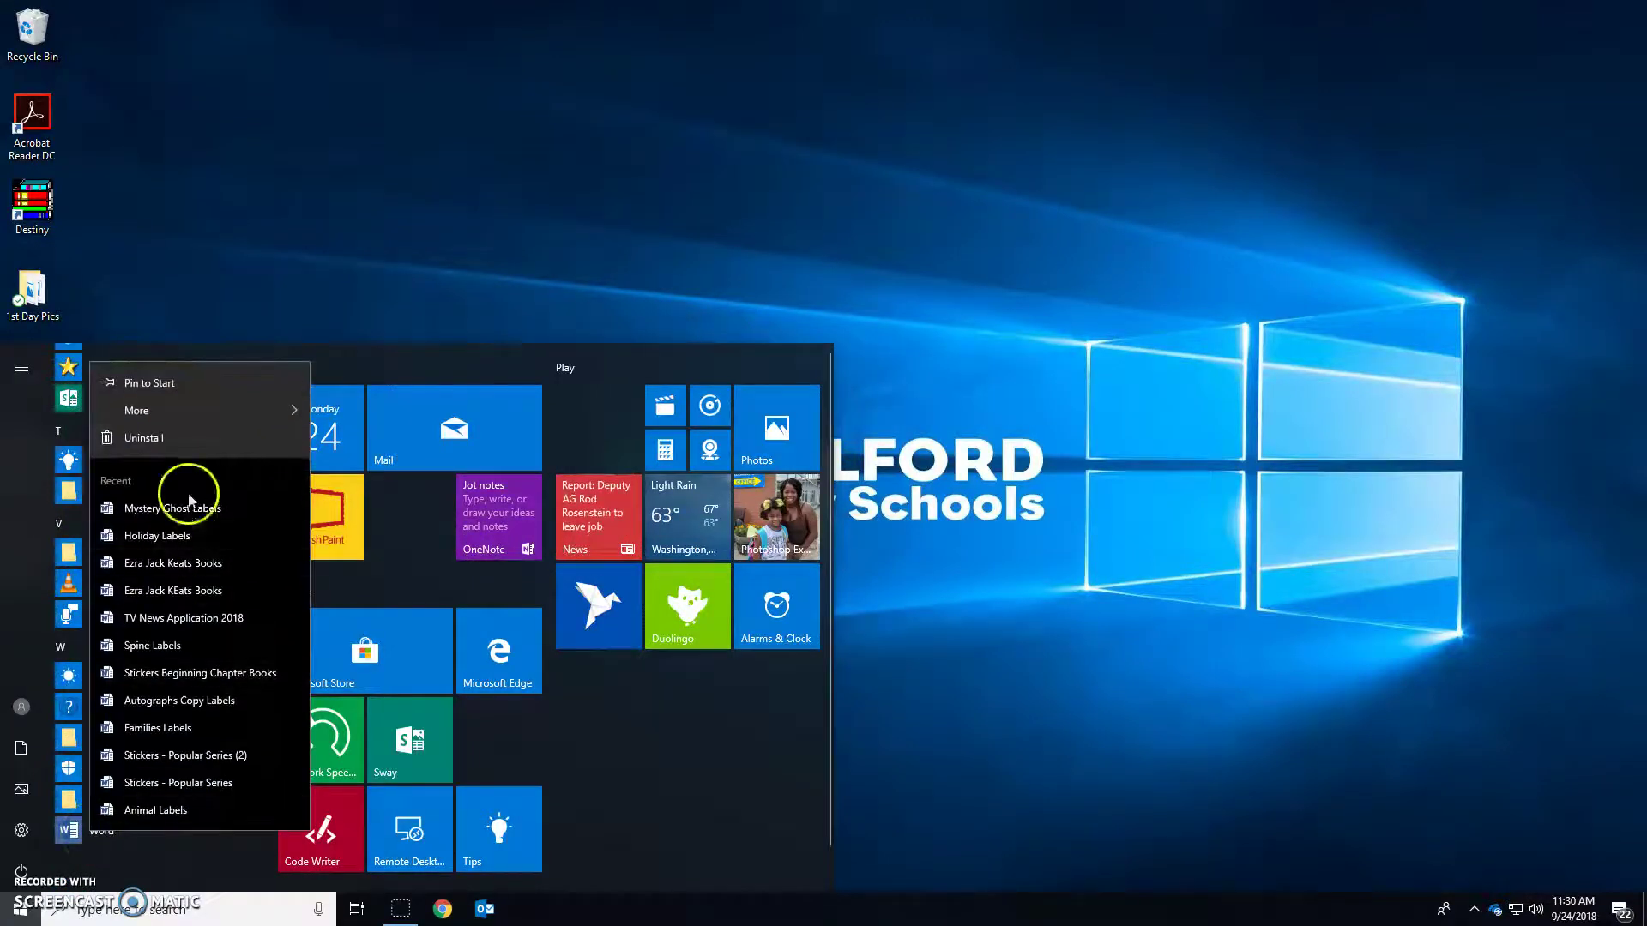
{"action": "mouse_move", "coordinate": [166, 409]}
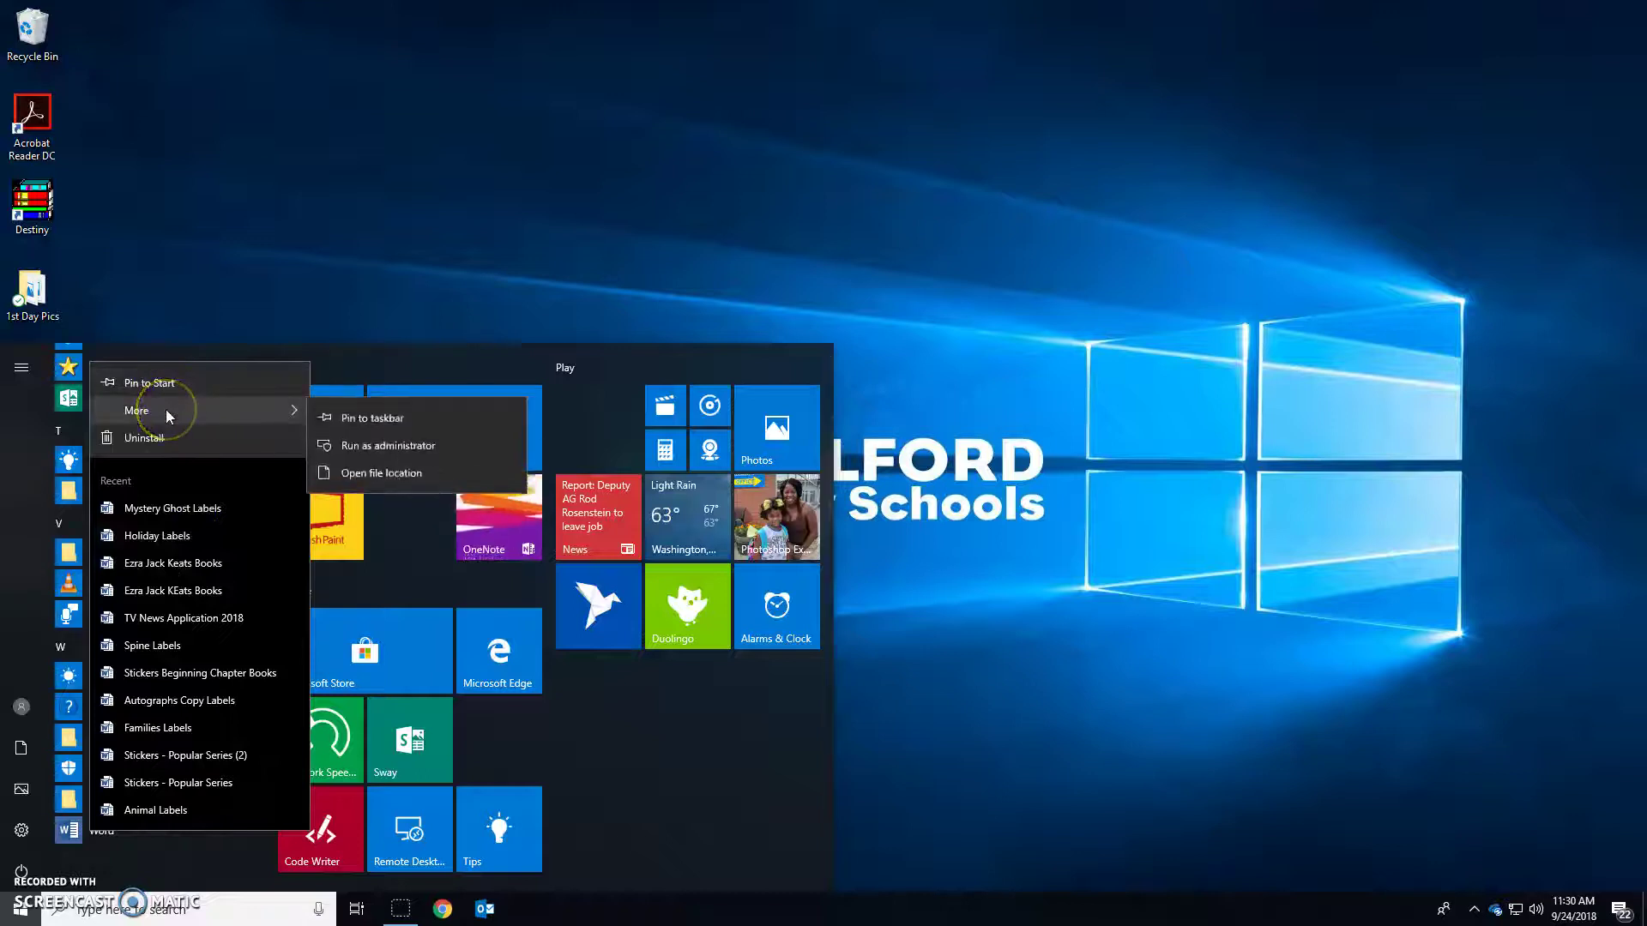
{"action": "left_click", "coordinate": [414, 418]}
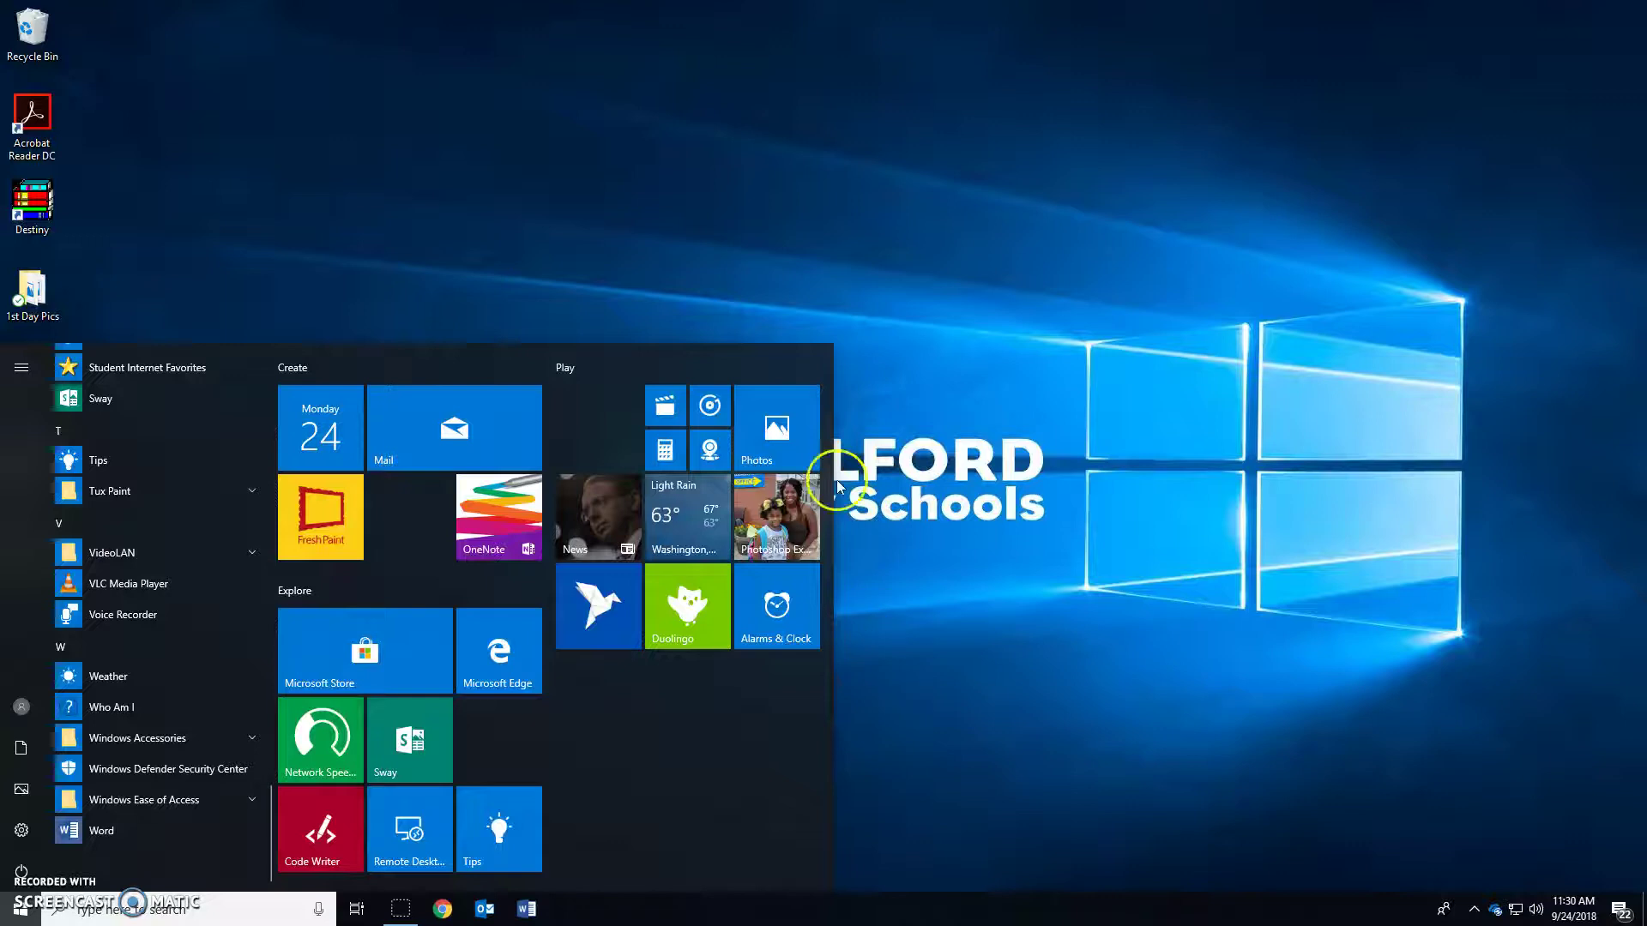
{"action": "left_click", "coordinate": [892, 425]}
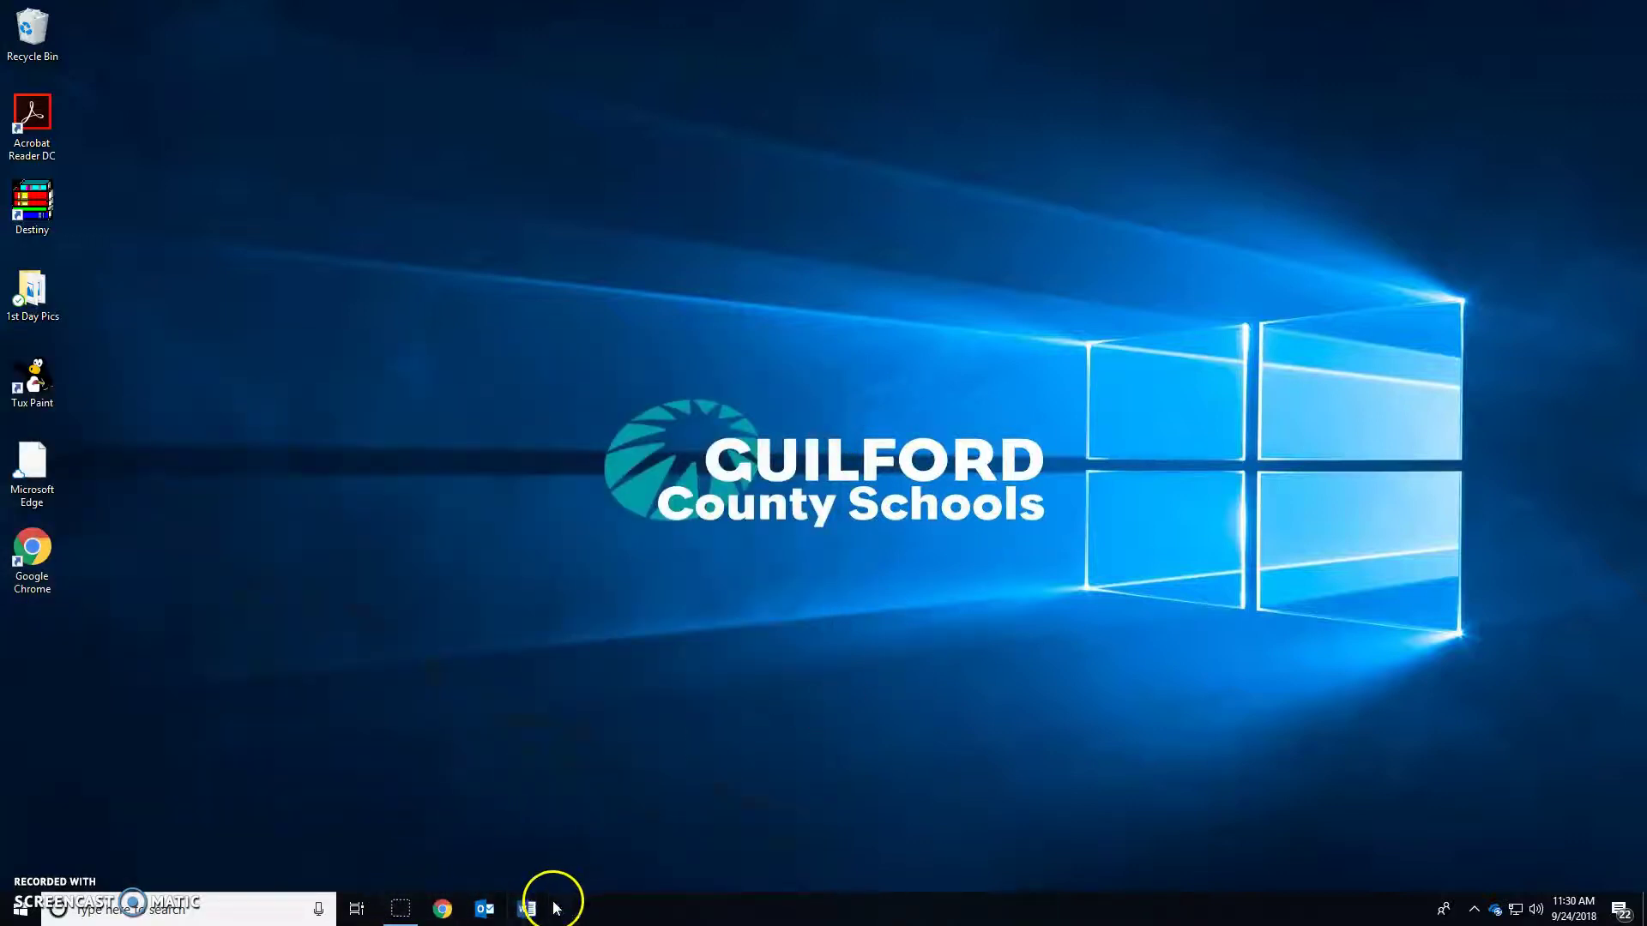
- Reorder the taskbar icons so Chrome, Outlook and Word come before the screen recorder's icon
{"action": "left_click_drag", "start_coordinate": [442, 913], "coordinate": [399, 910]}
{"action": "left_click_drag", "start_coordinate": [526, 911], "coordinate": [463, 909]}
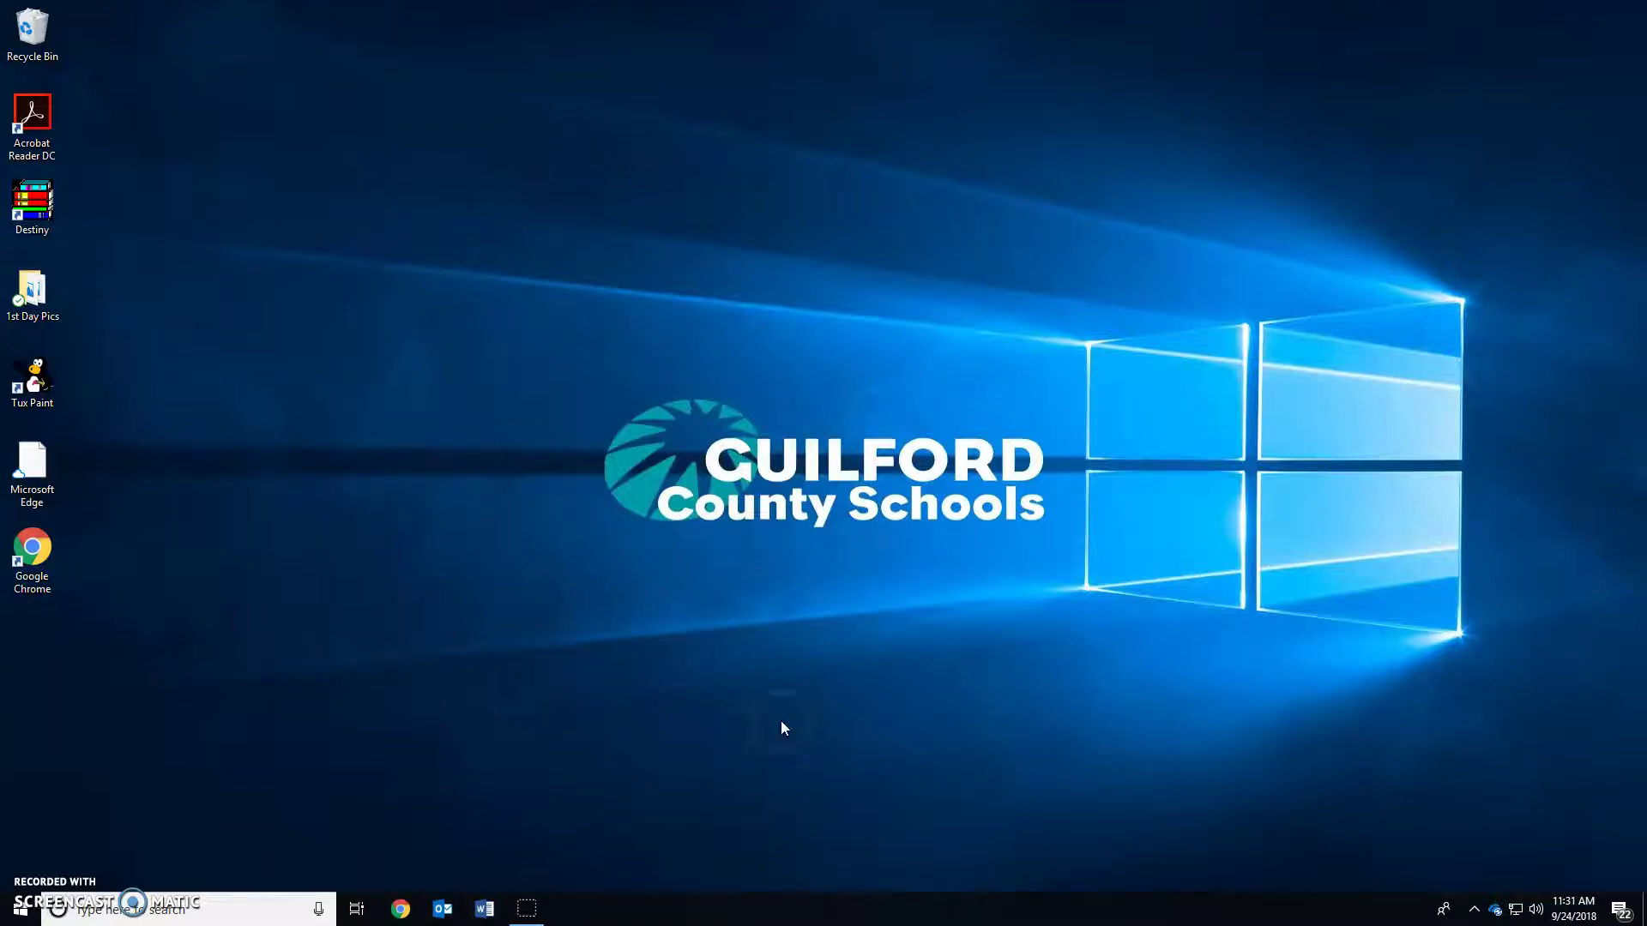
- Open Word from the taskbar, then launch PowerPoint by searching for "power" and dismiss its What's New message
{"action": "left_click", "coordinate": [495, 899]}
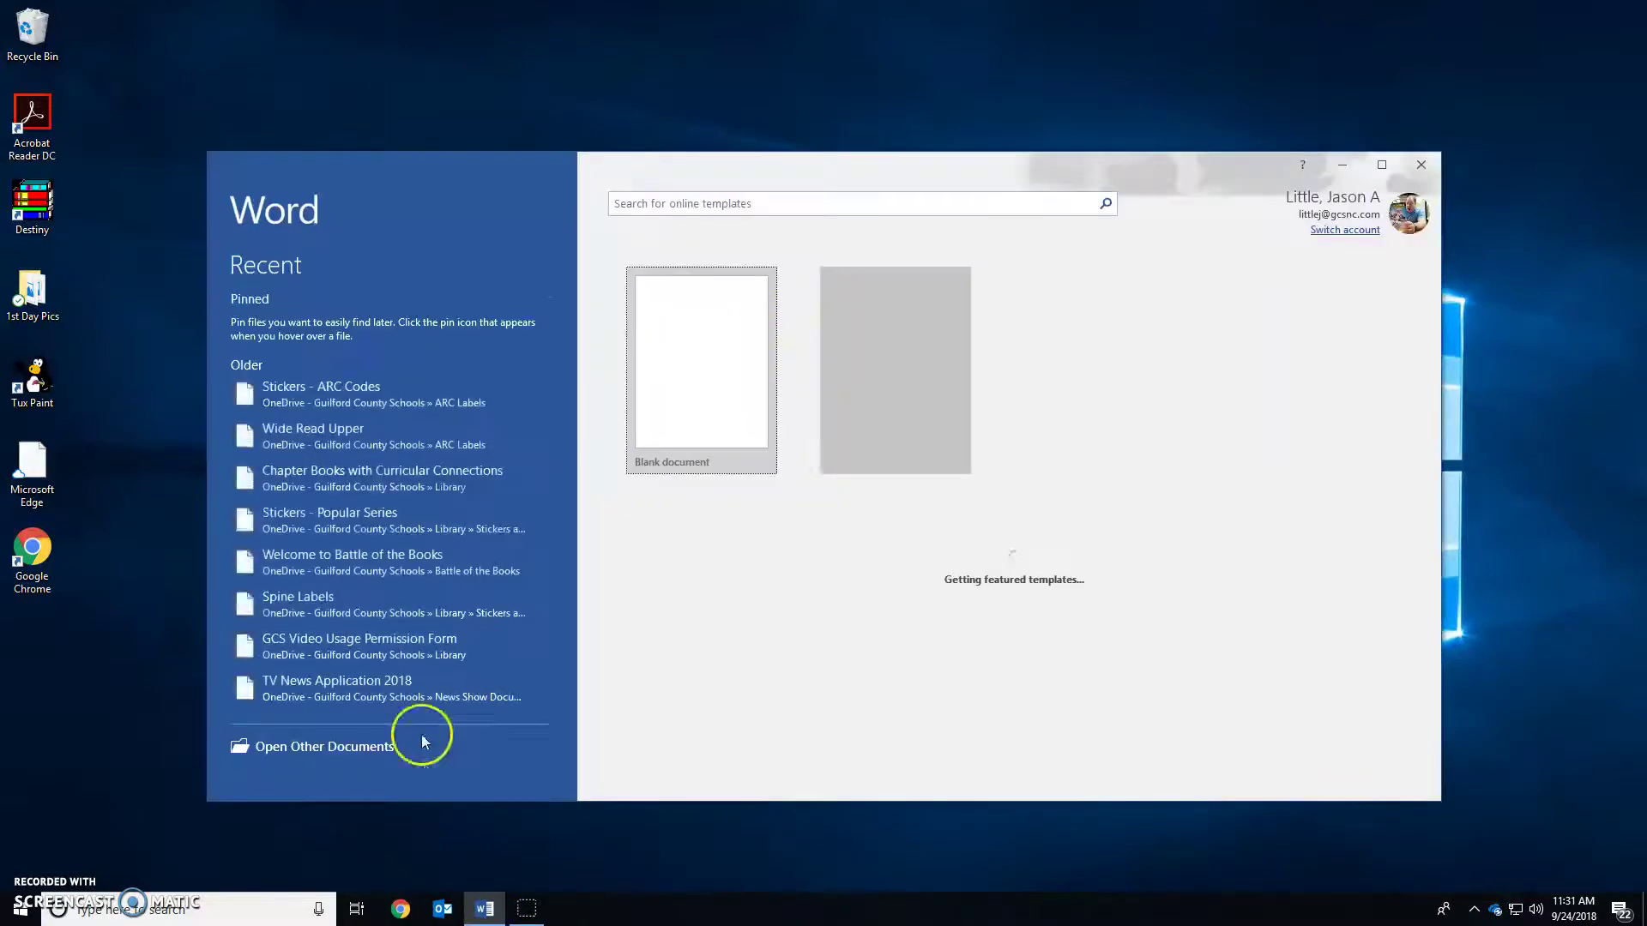
{"action": "left_click", "coordinate": [12, 918]}
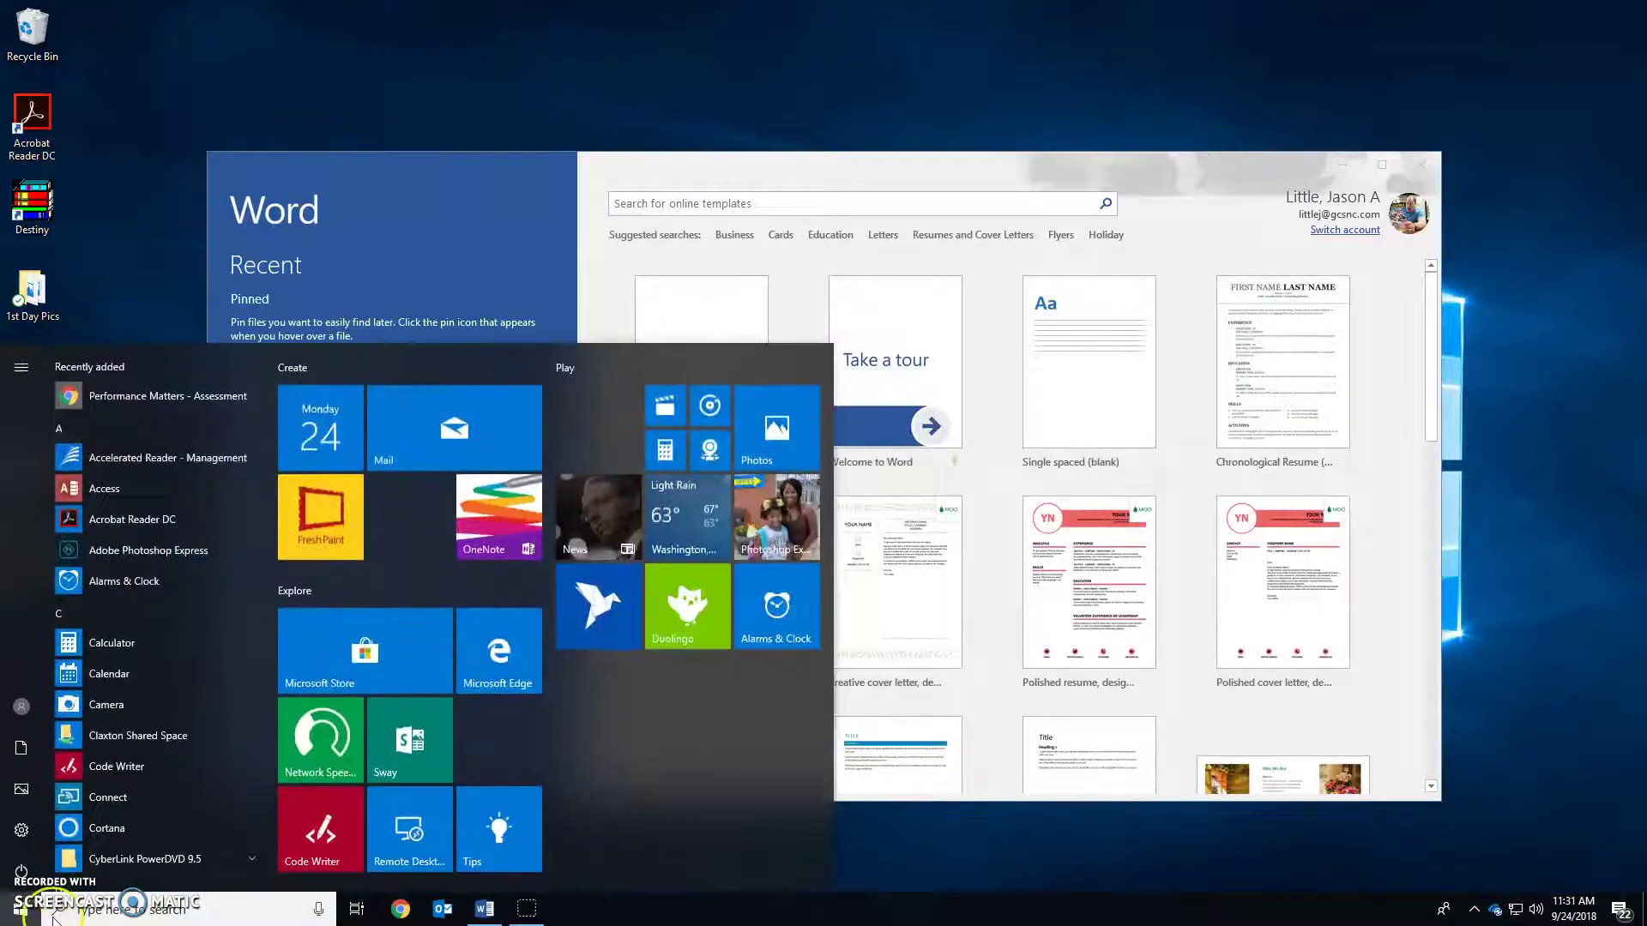
{"action": "type", "text": "power"}
{"action": "left_click", "coordinate": [135, 440]}
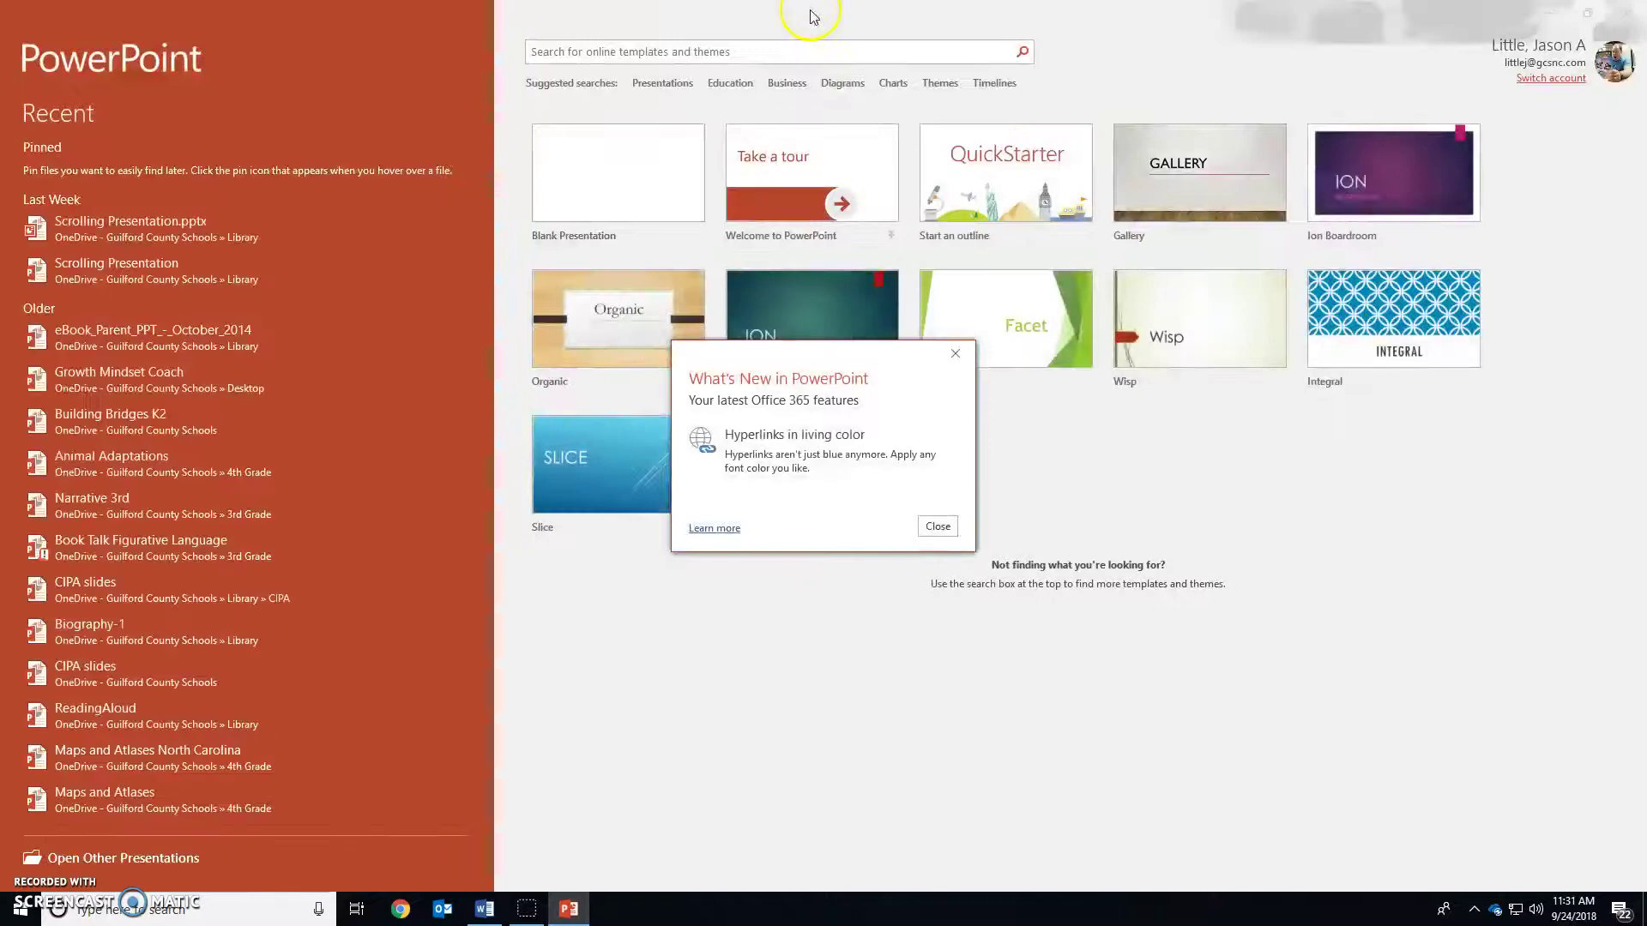
{"action": "left_click", "coordinate": [954, 355]}
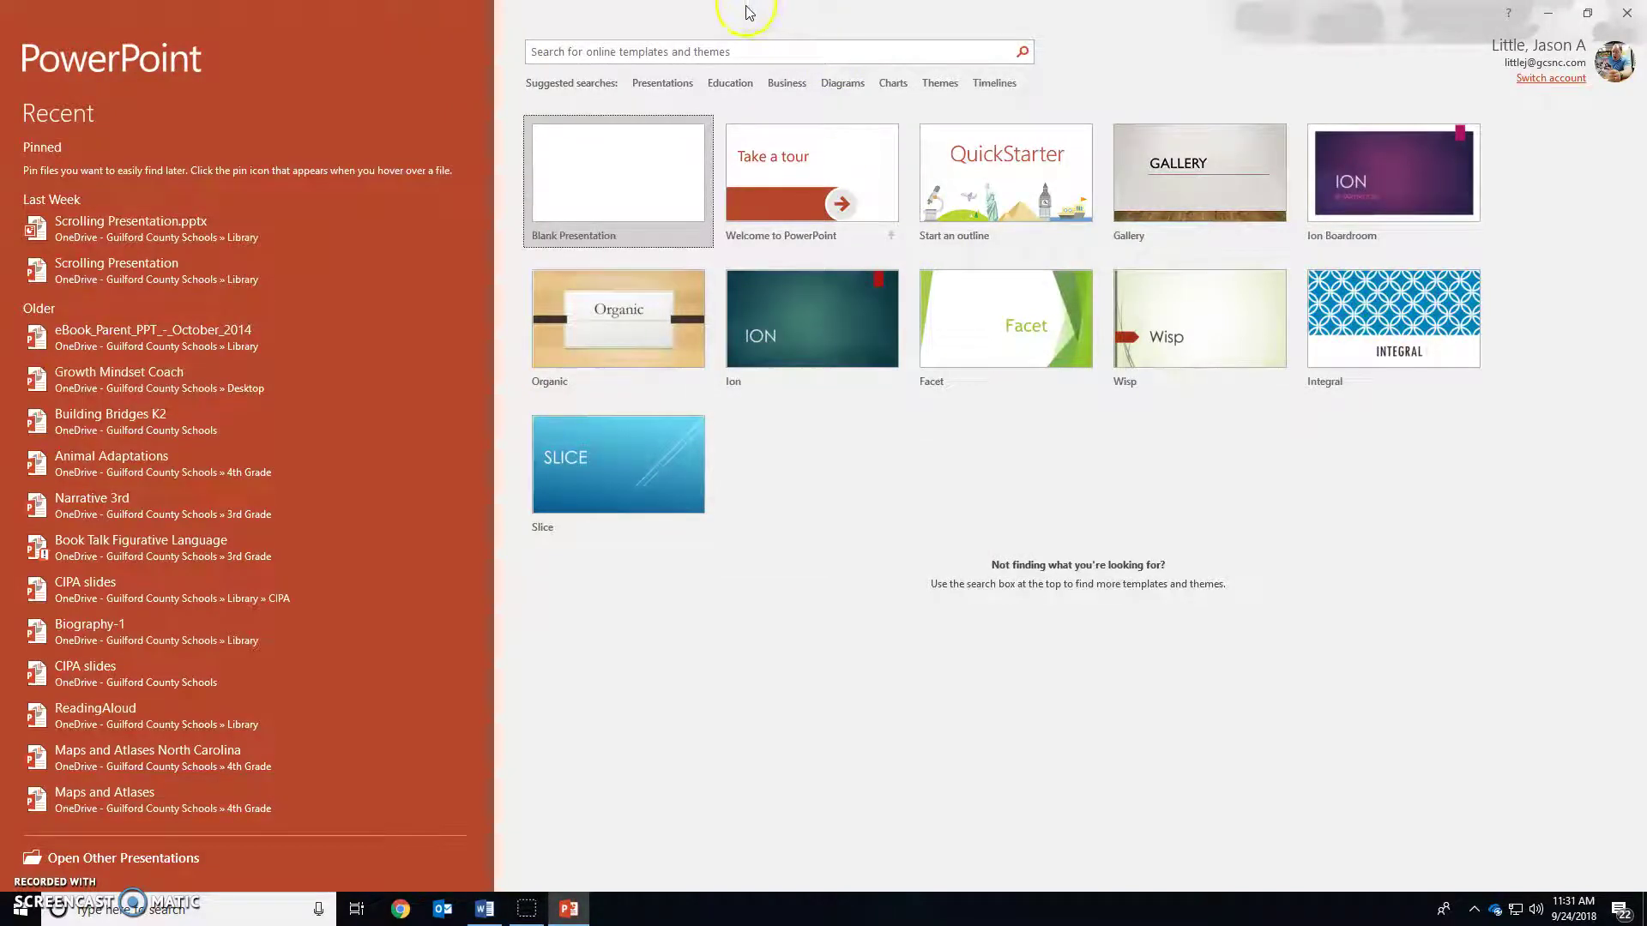
- Snap the PowerPoint window to the right half of the desktop and Word to the left half
{"action": "left_click_drag", "start_coordinate": [830, 21], "coordinate": [1642, 300]}
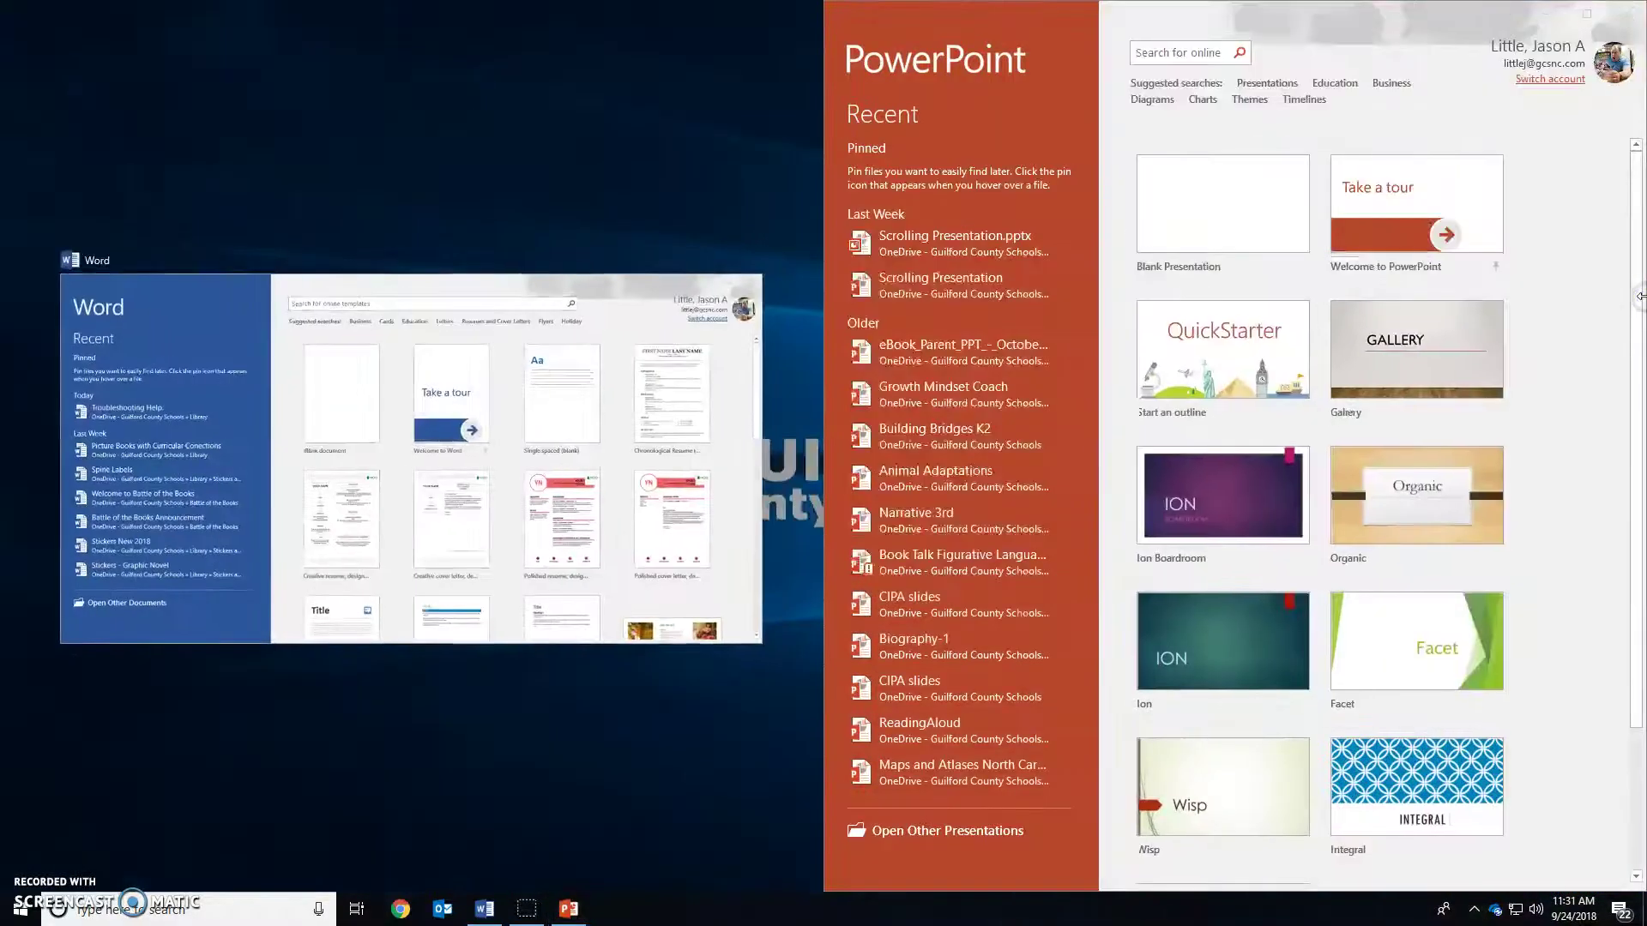
{"action": "left_click", "coordinate": [385, 431]}
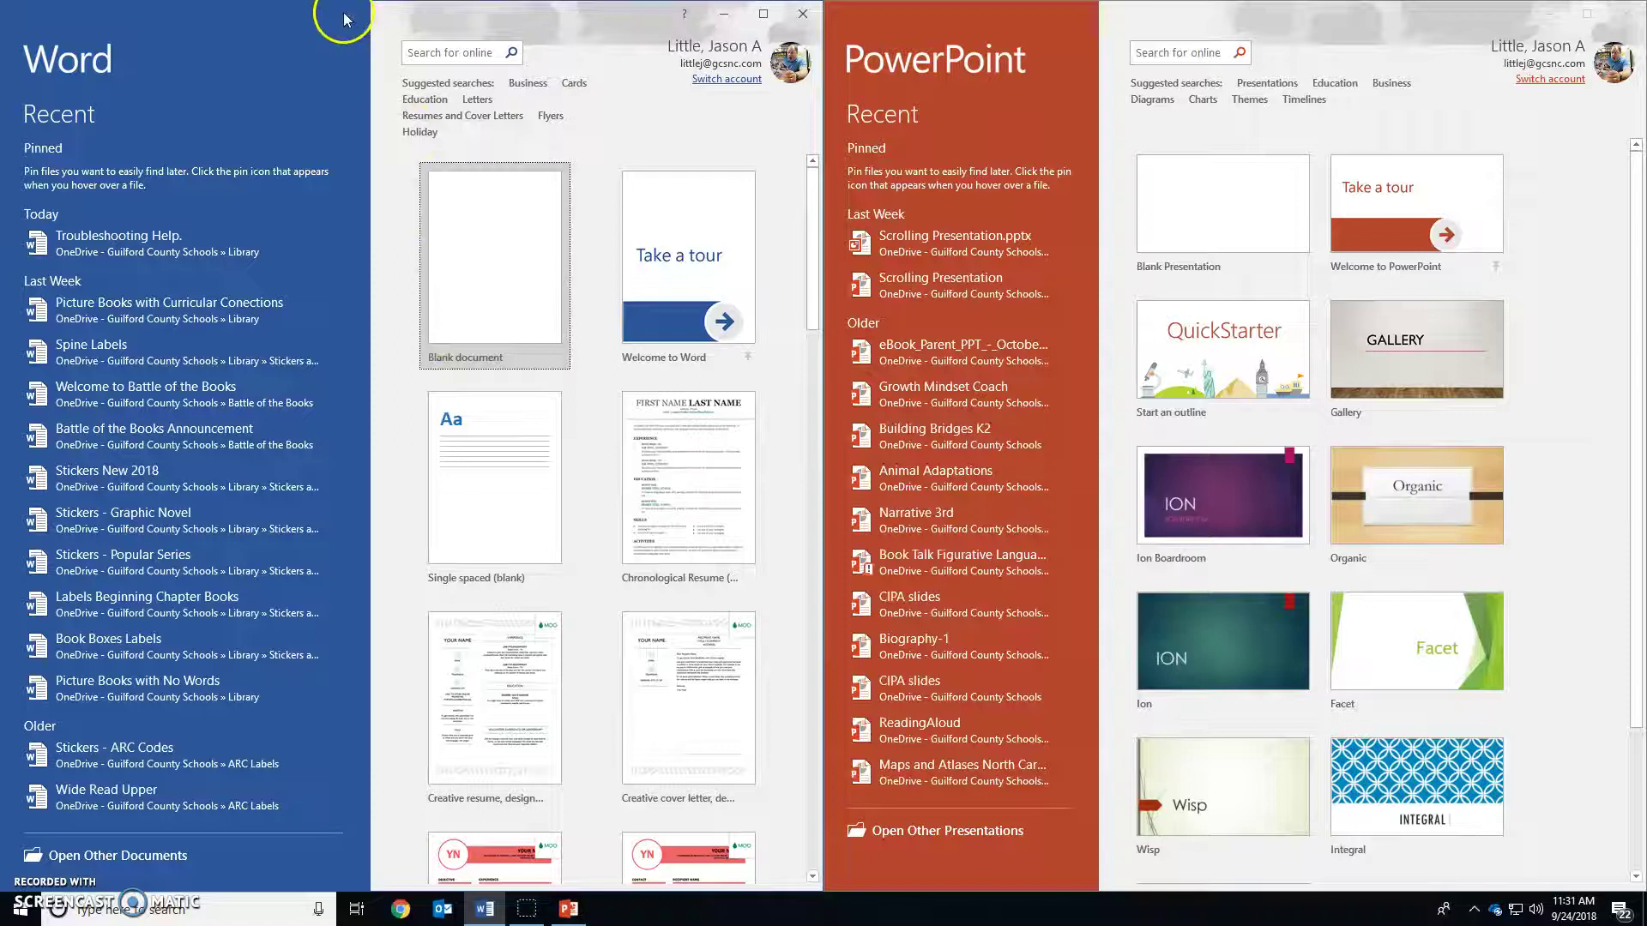
- Check Word's recent-documents list, then open Chrome and tile Word upper left, Chrome lower left and PowerPoint on the right half
{"action": "right_click", "coordinate": [486, 913]}
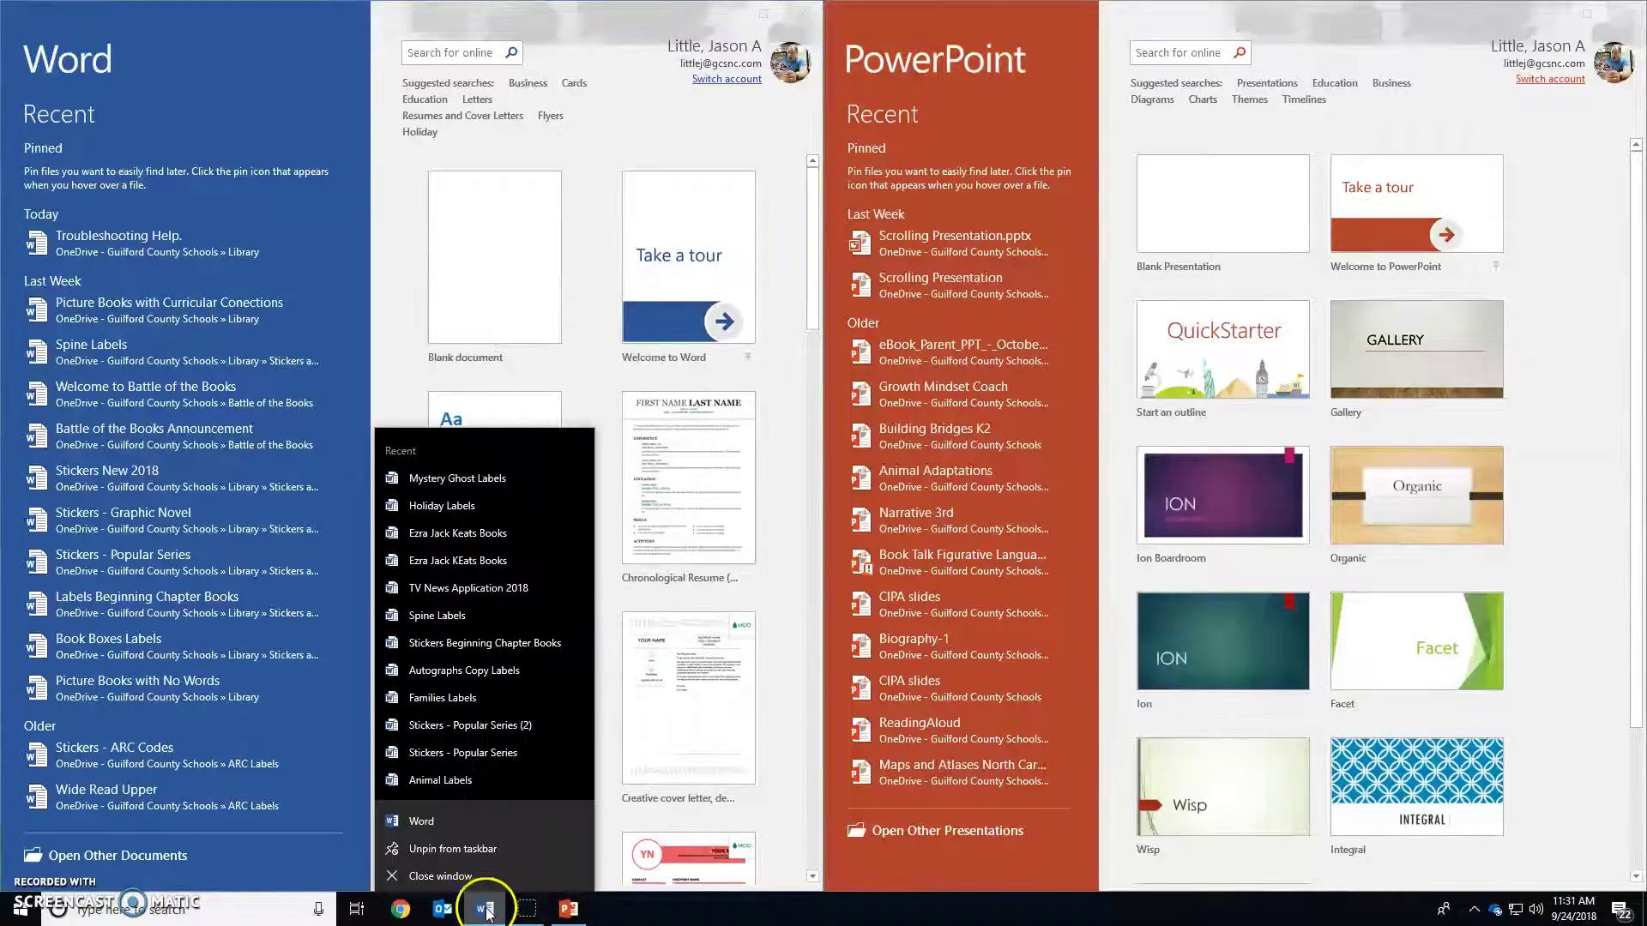
{"action": "left_click", "coordinate": [482, 798]}
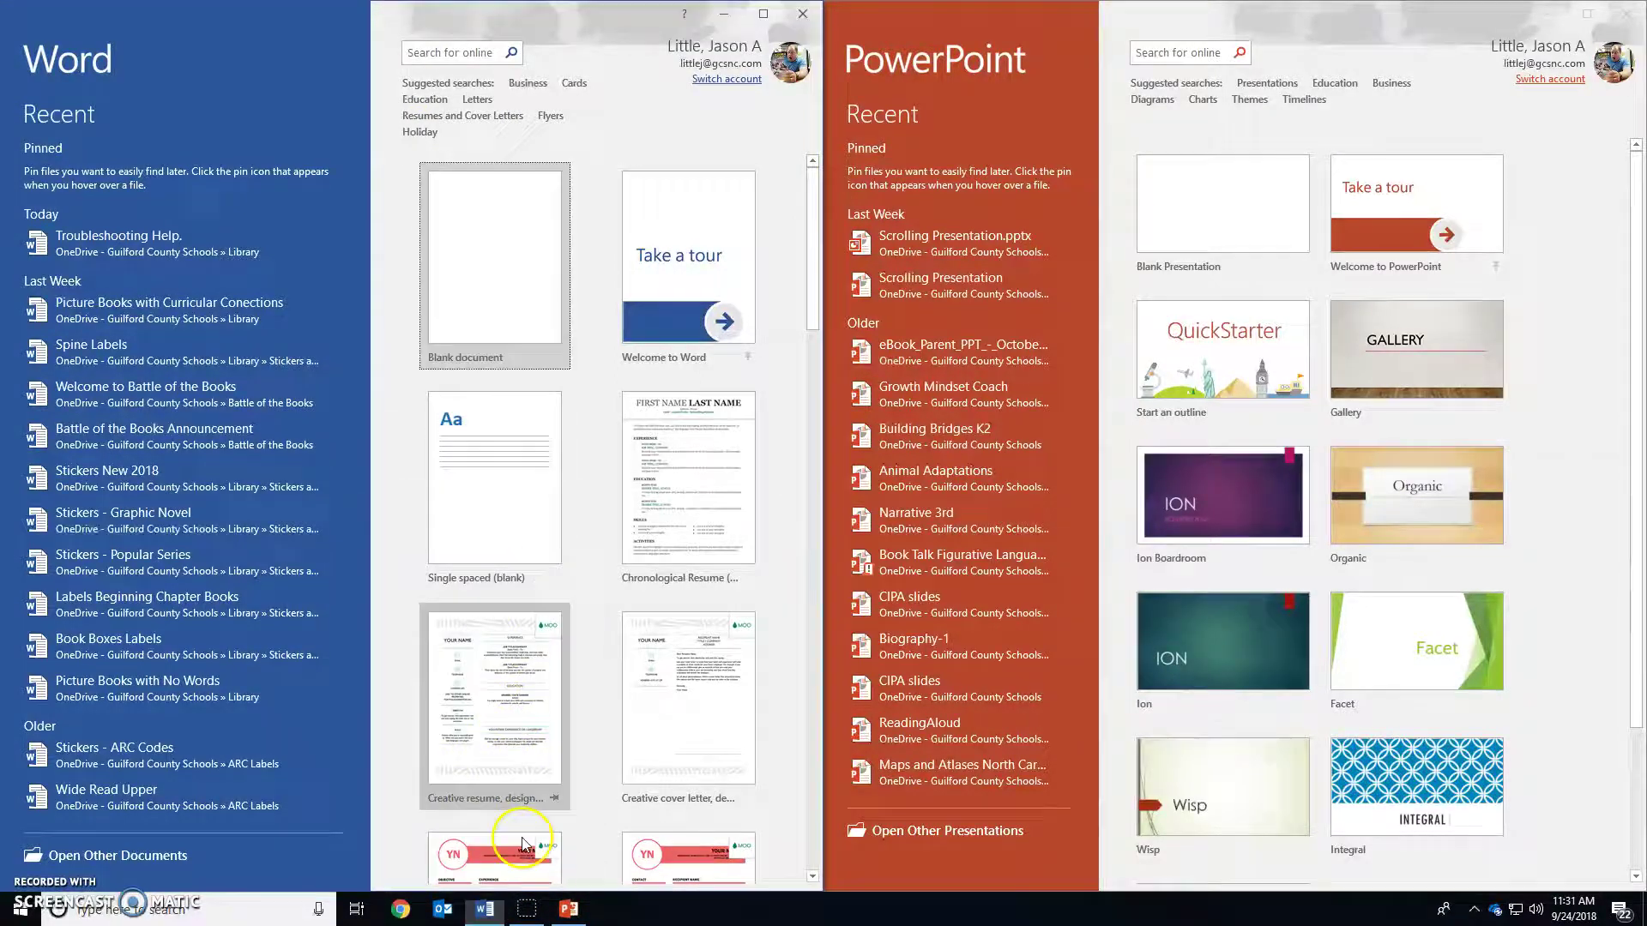
{"action": "left_click", "coordinate": [402, 910]}
{"action": "left_click_drag", "start_coordinate": [481, 15], "coordinate": [1, 4]}
{"action": "left_click_drag", "start_coordinate": [952, 192], "coordinate": [2, 892]}
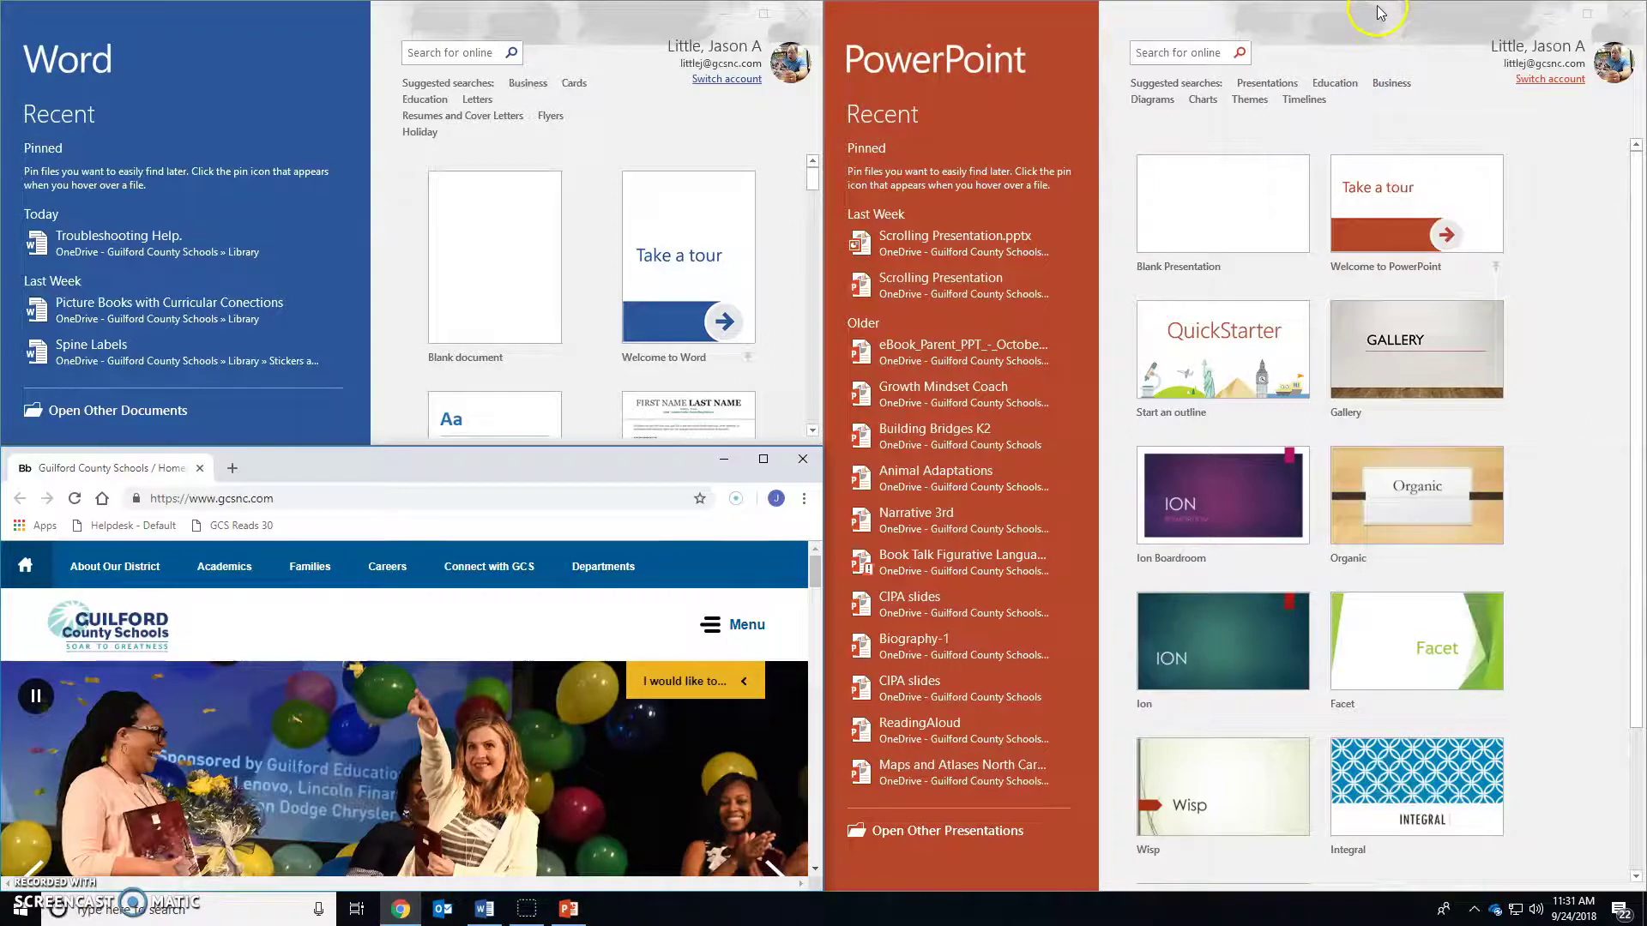
{"action": "left_click_drag", "start_coordinate": [1380, 12], "coordinate": [1642, 172]}
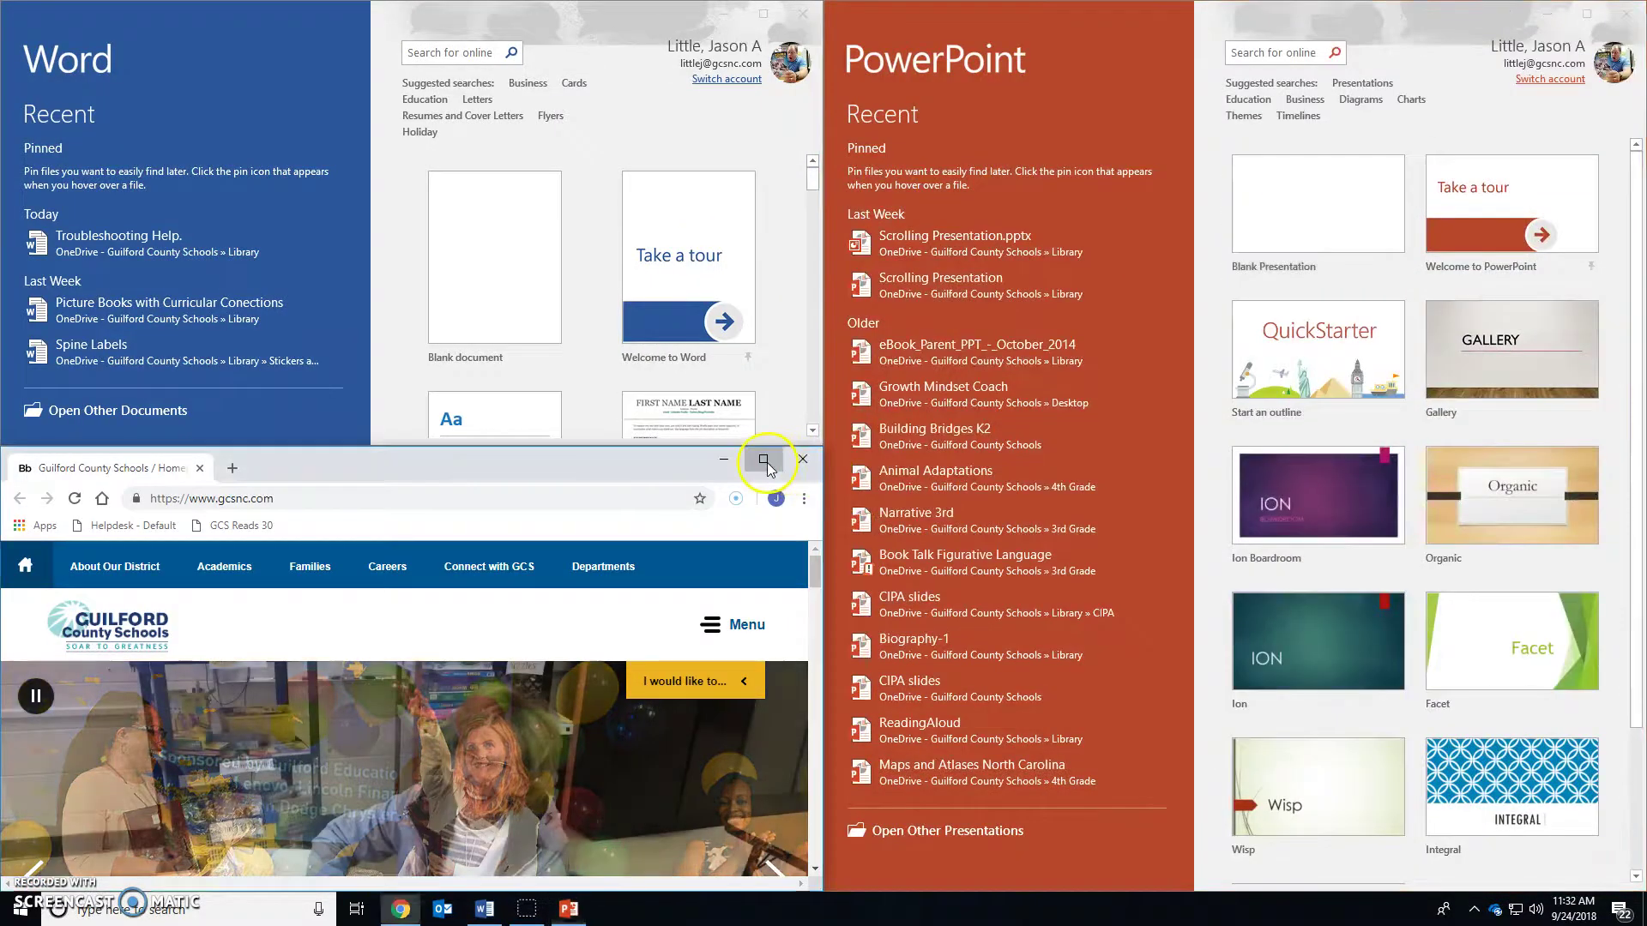
- Rearrange the windows so Word fills the right half of the desktop and Chrome fills the left half
{"action": "left_click", "coordinate": [762, 458]}
{"action": "double_click", "coordinate": [1344, 18]}
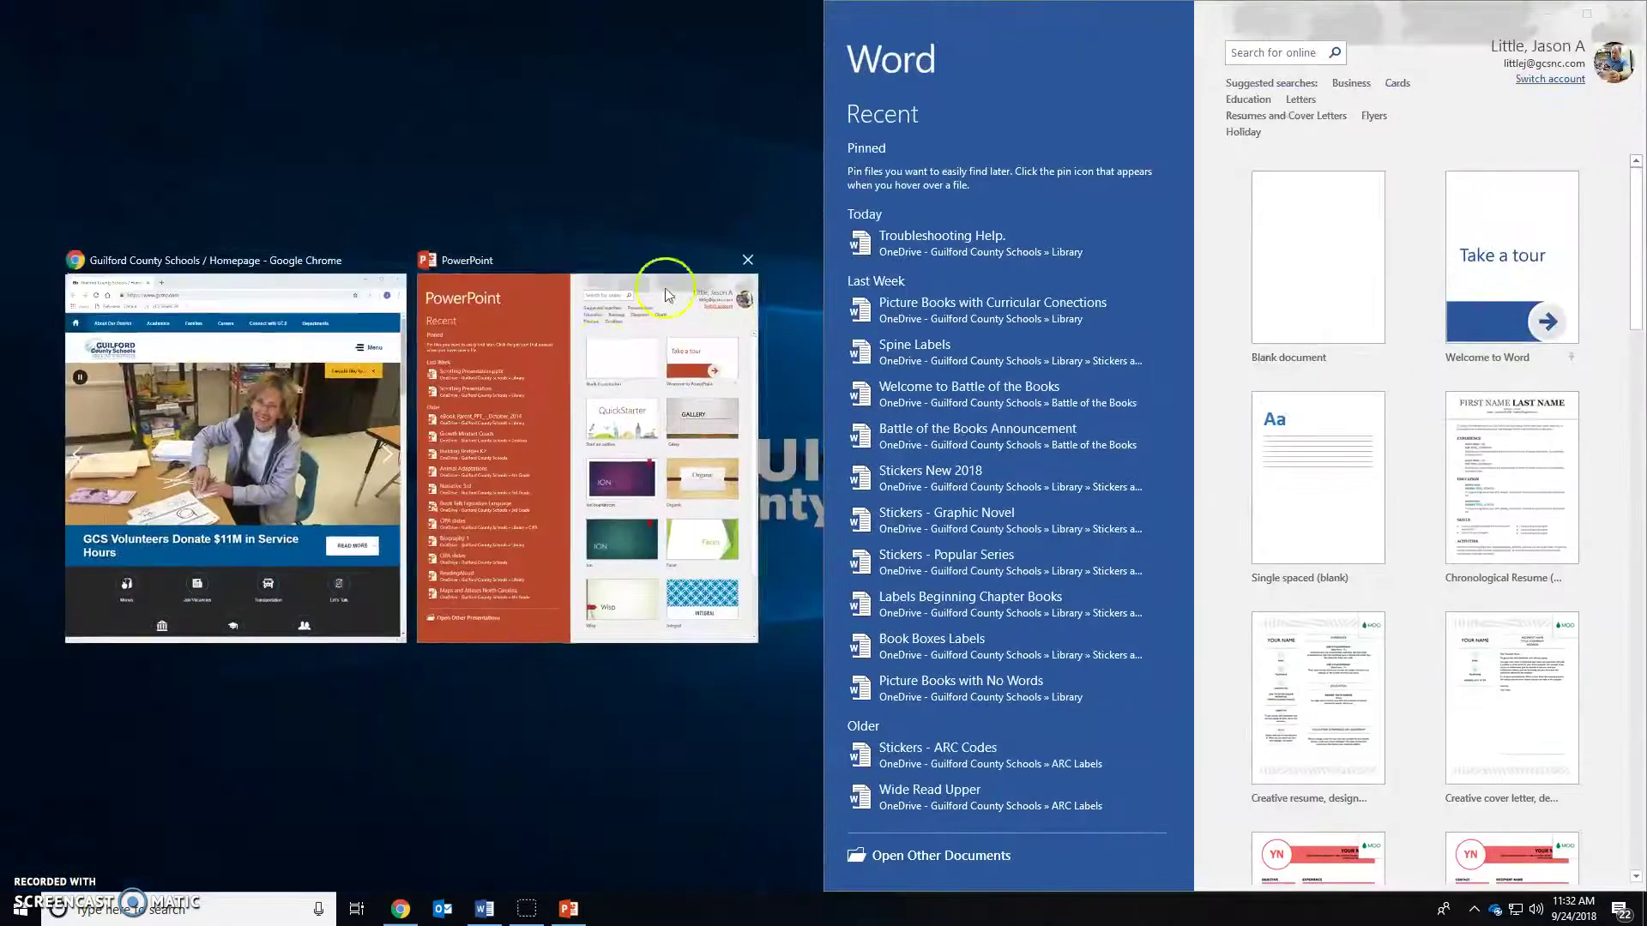
{"action": "left_click", "coordinate": [249, 389]}
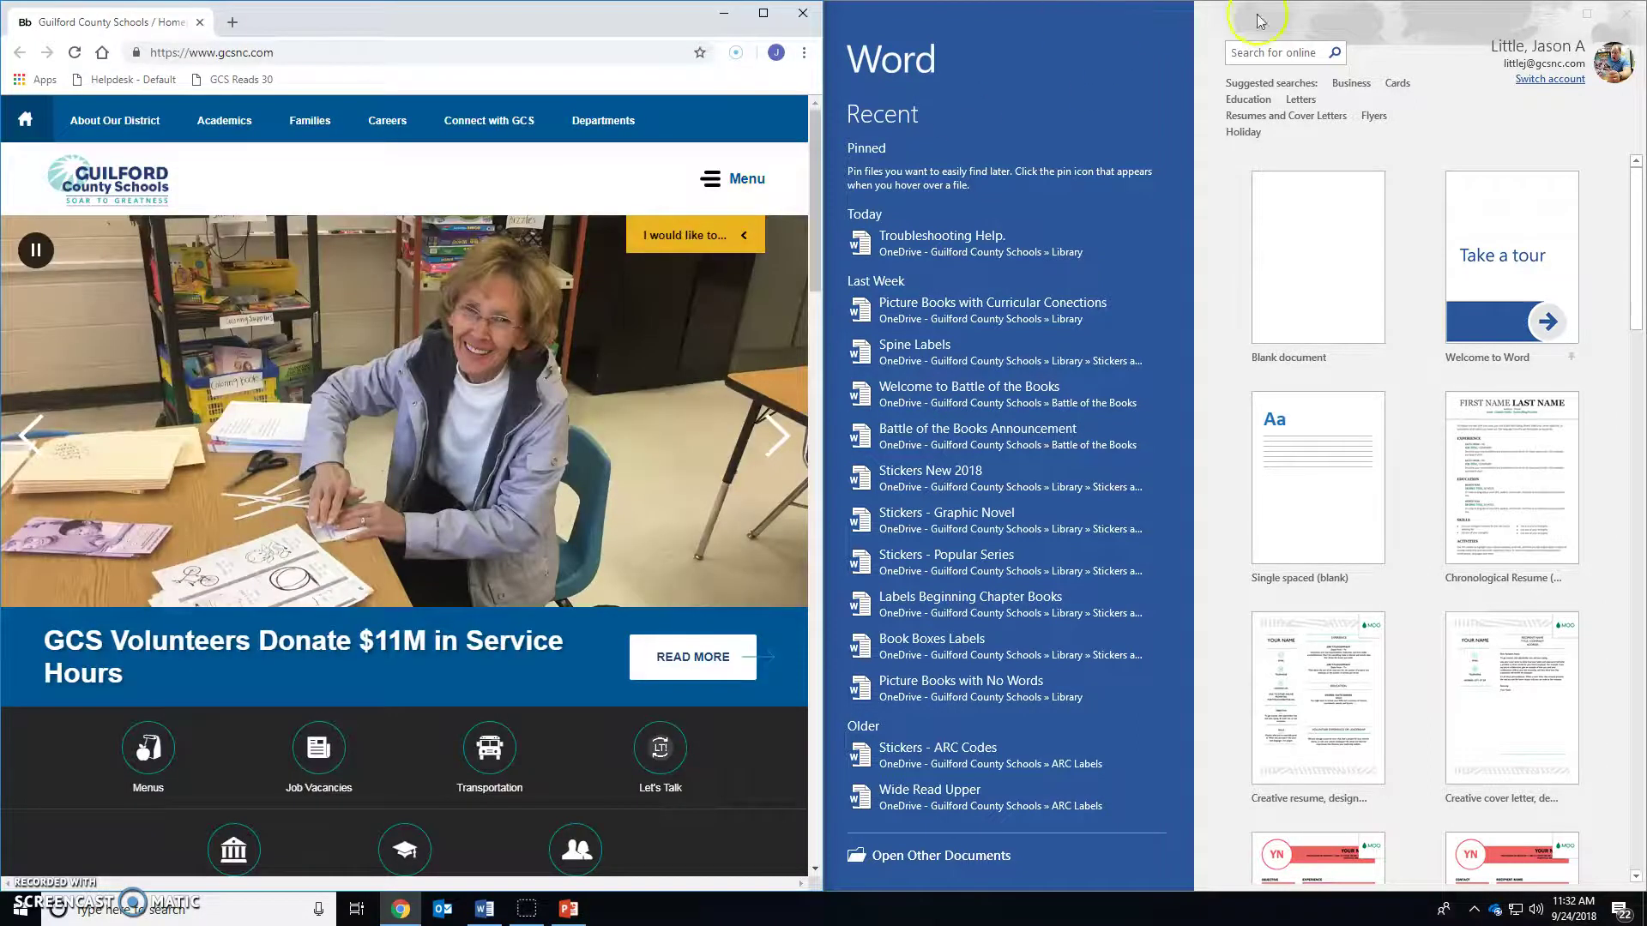
- Release Word from its snapped position, create two blank documents, and offset the second document's window to the right of the first
{"action": "left_click_drag", "start_coordinate": [1072, 17], "coordinate": [827, 126]}
{"action": "left_click", "coordinate": [495, 324]}
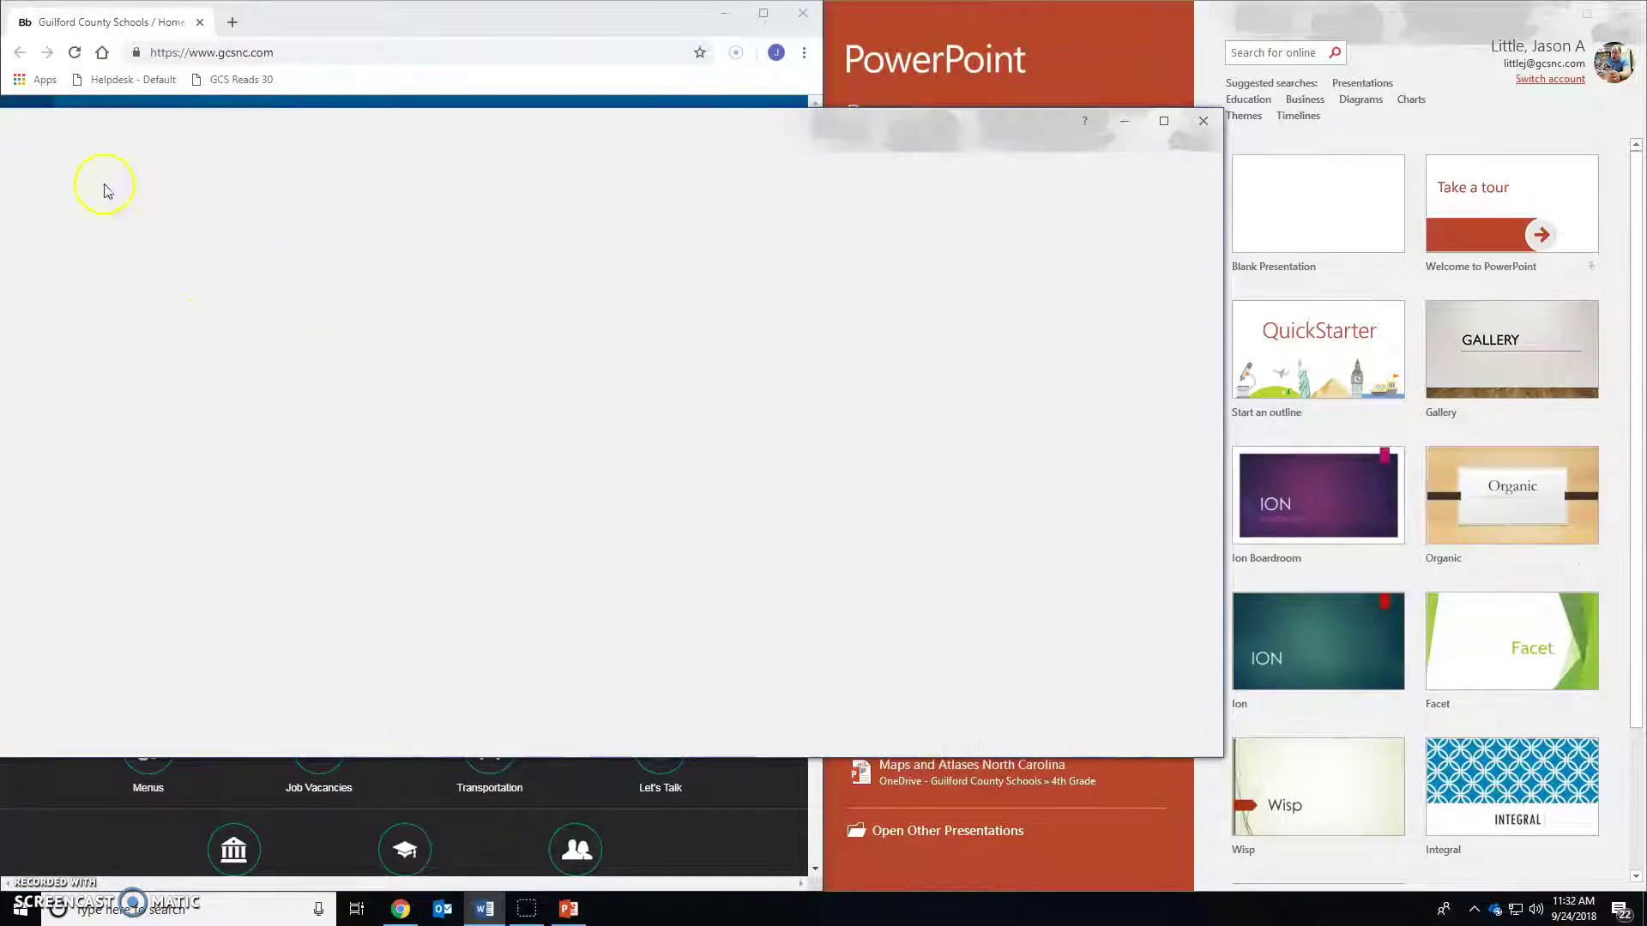
{"action": "left_click", "coordinate": [30, 147]}
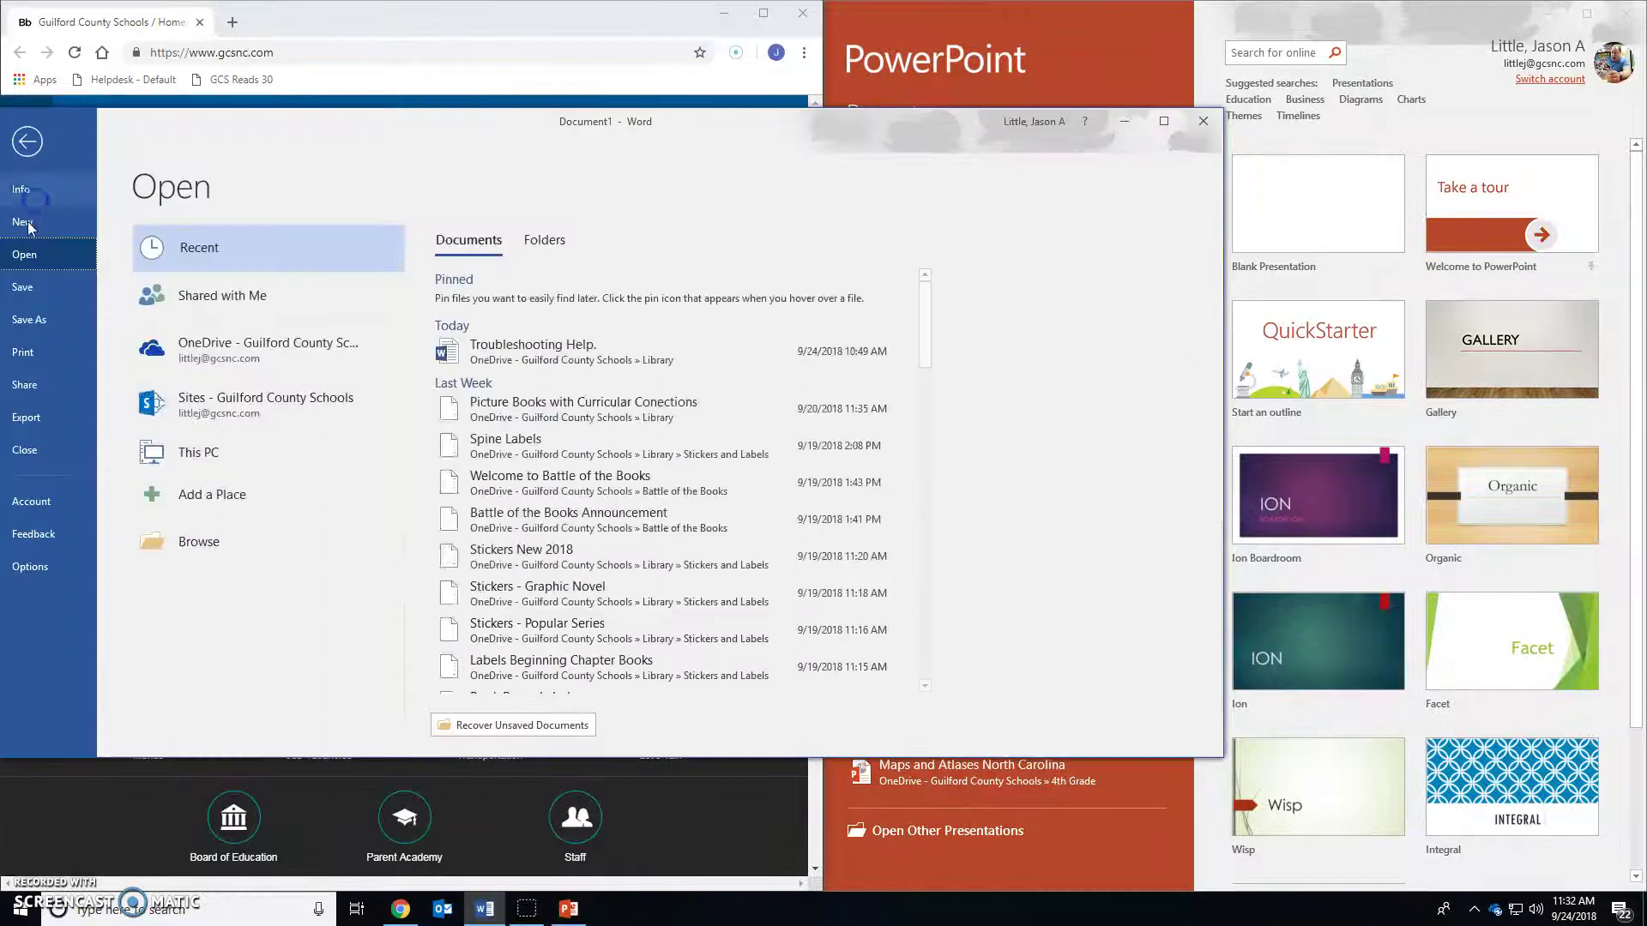
{"action": "left_click", "coordinate": [24, 222]}
{"action": "left_click", "coordinate": [294, 385]}
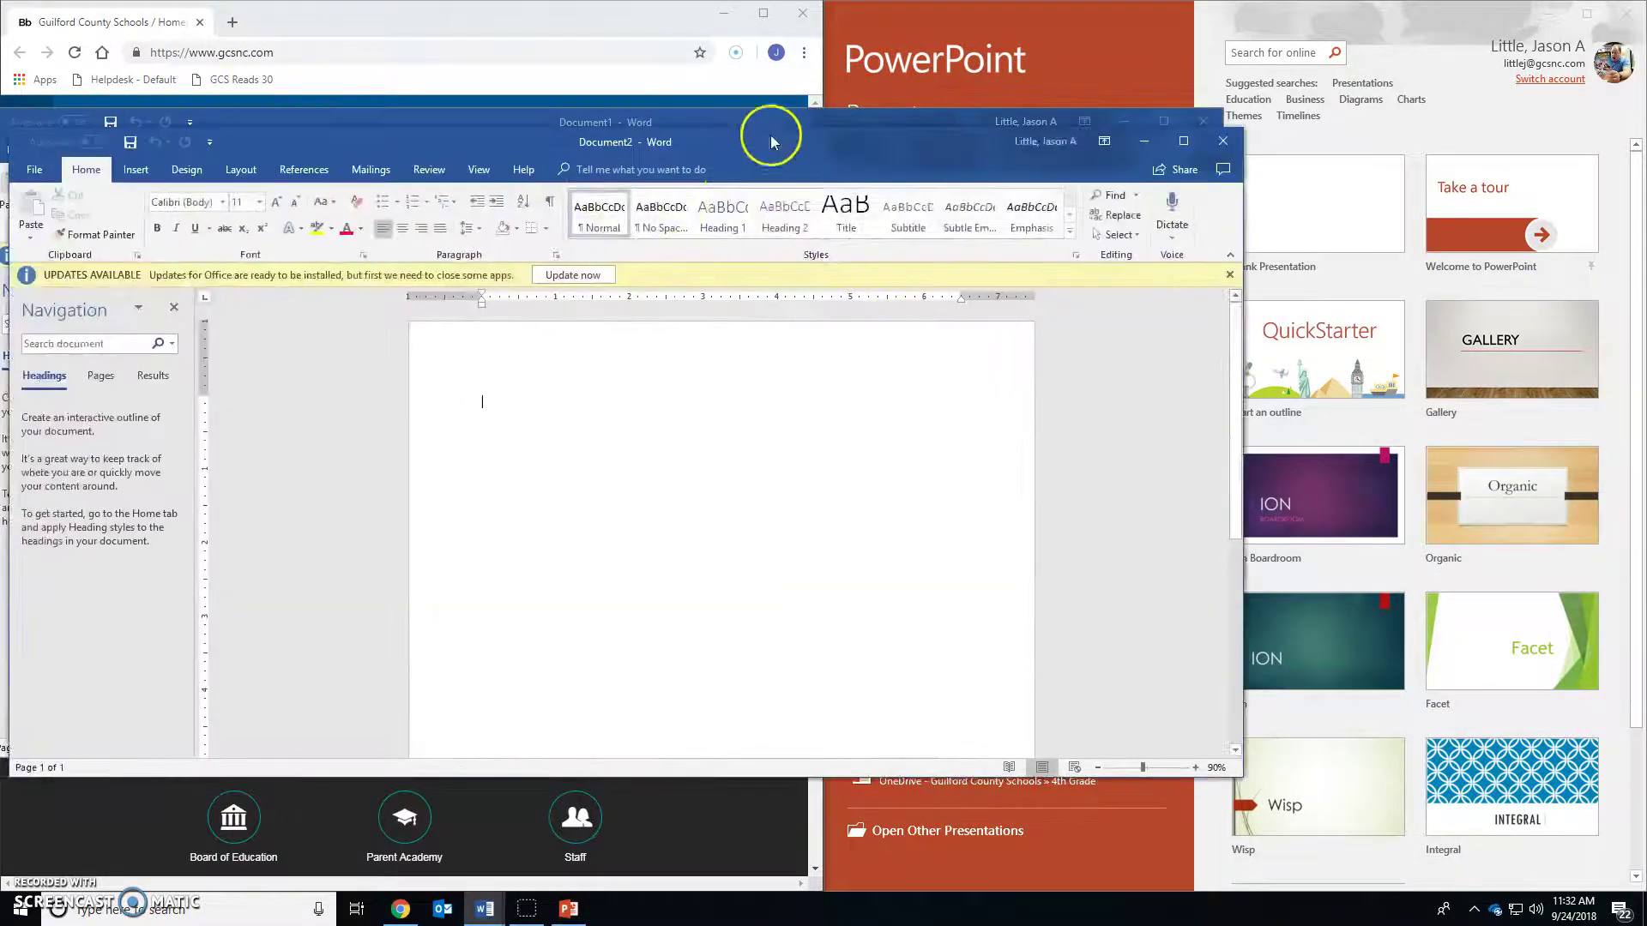
{"action": "left_click_drag", "start_coordinate": [768, 152], "coordinate": [1324, 159]}
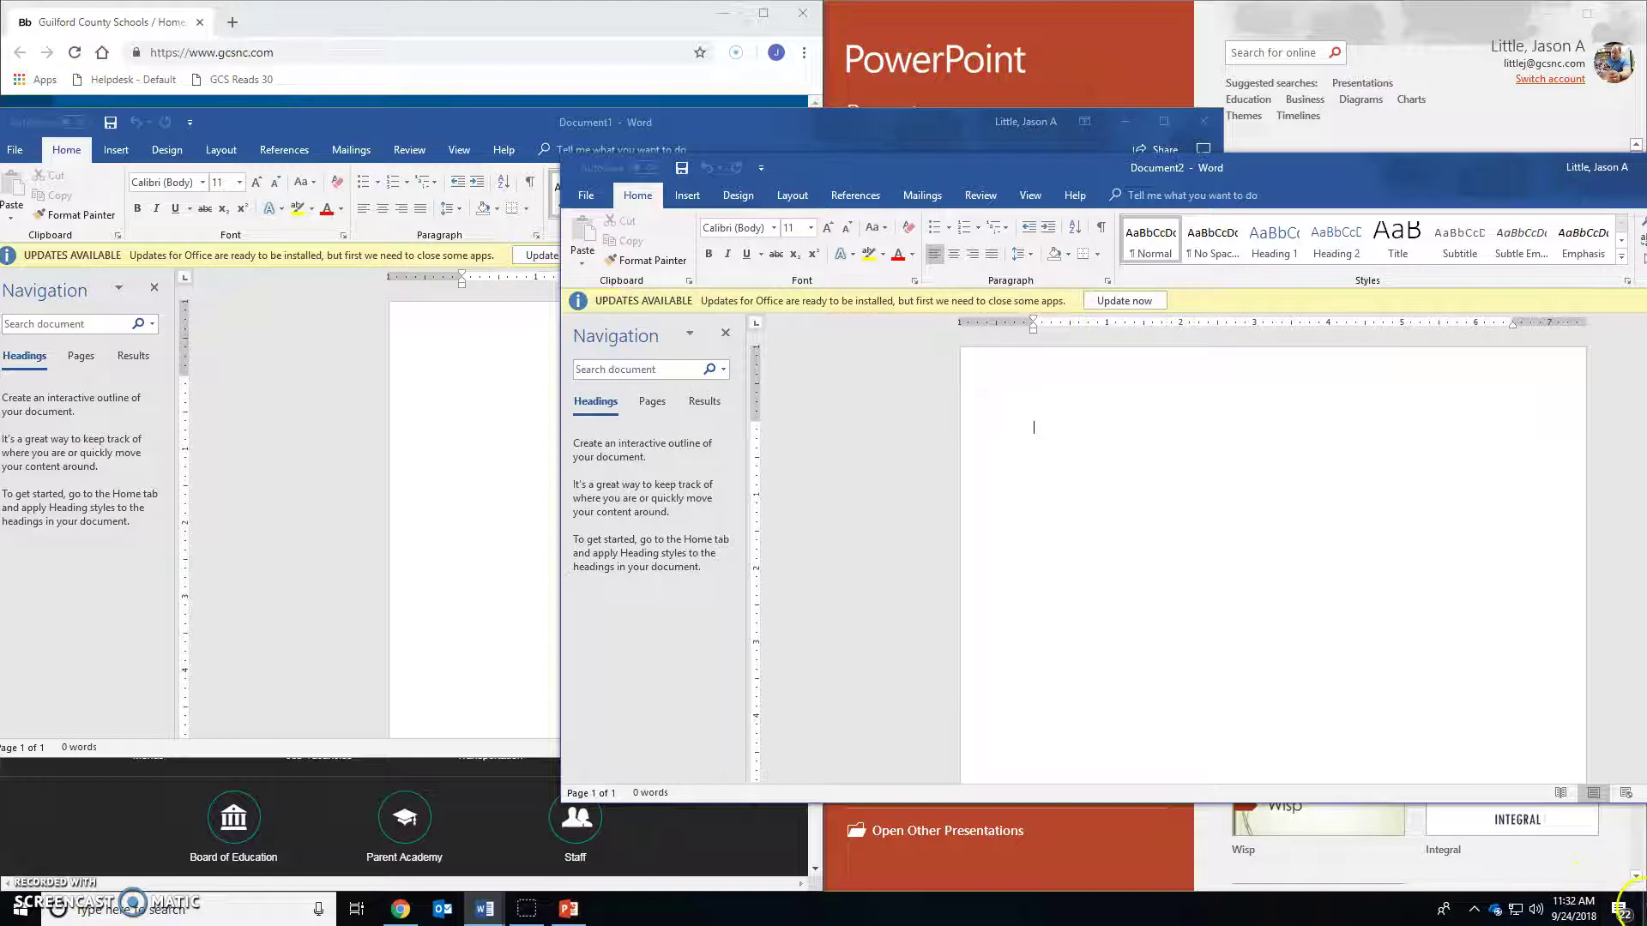
- Show the desktop and open its display settings
{"action": "left_click", "coordinate": [1642, 911]}
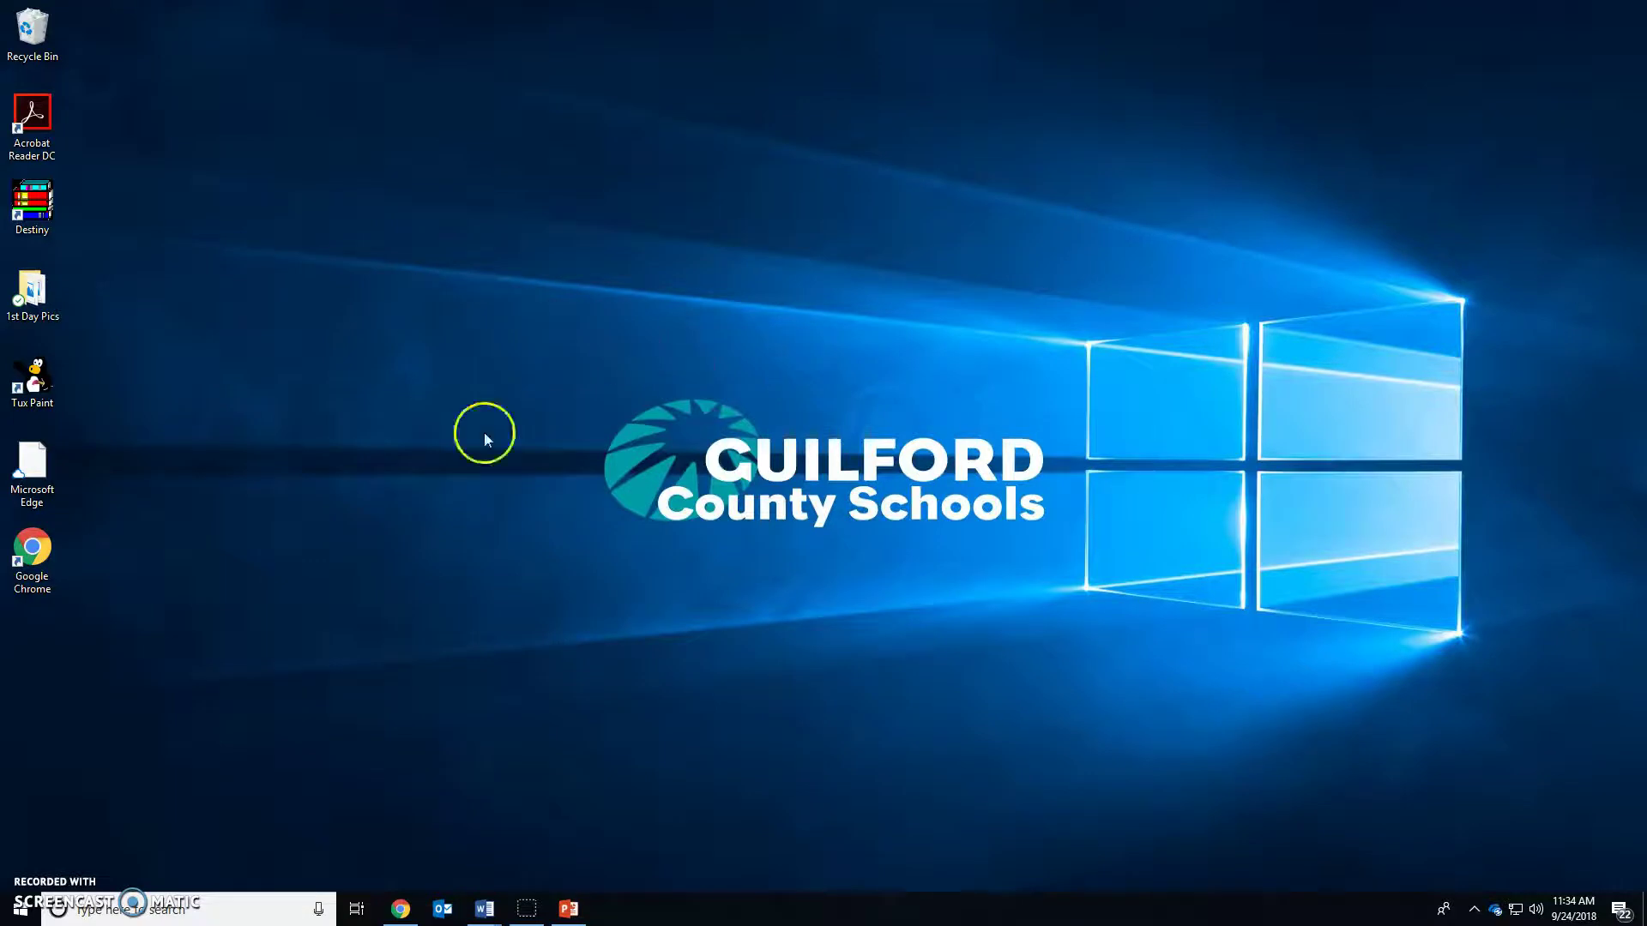
{"action": "right_click", "coordinate": [709, 273]}
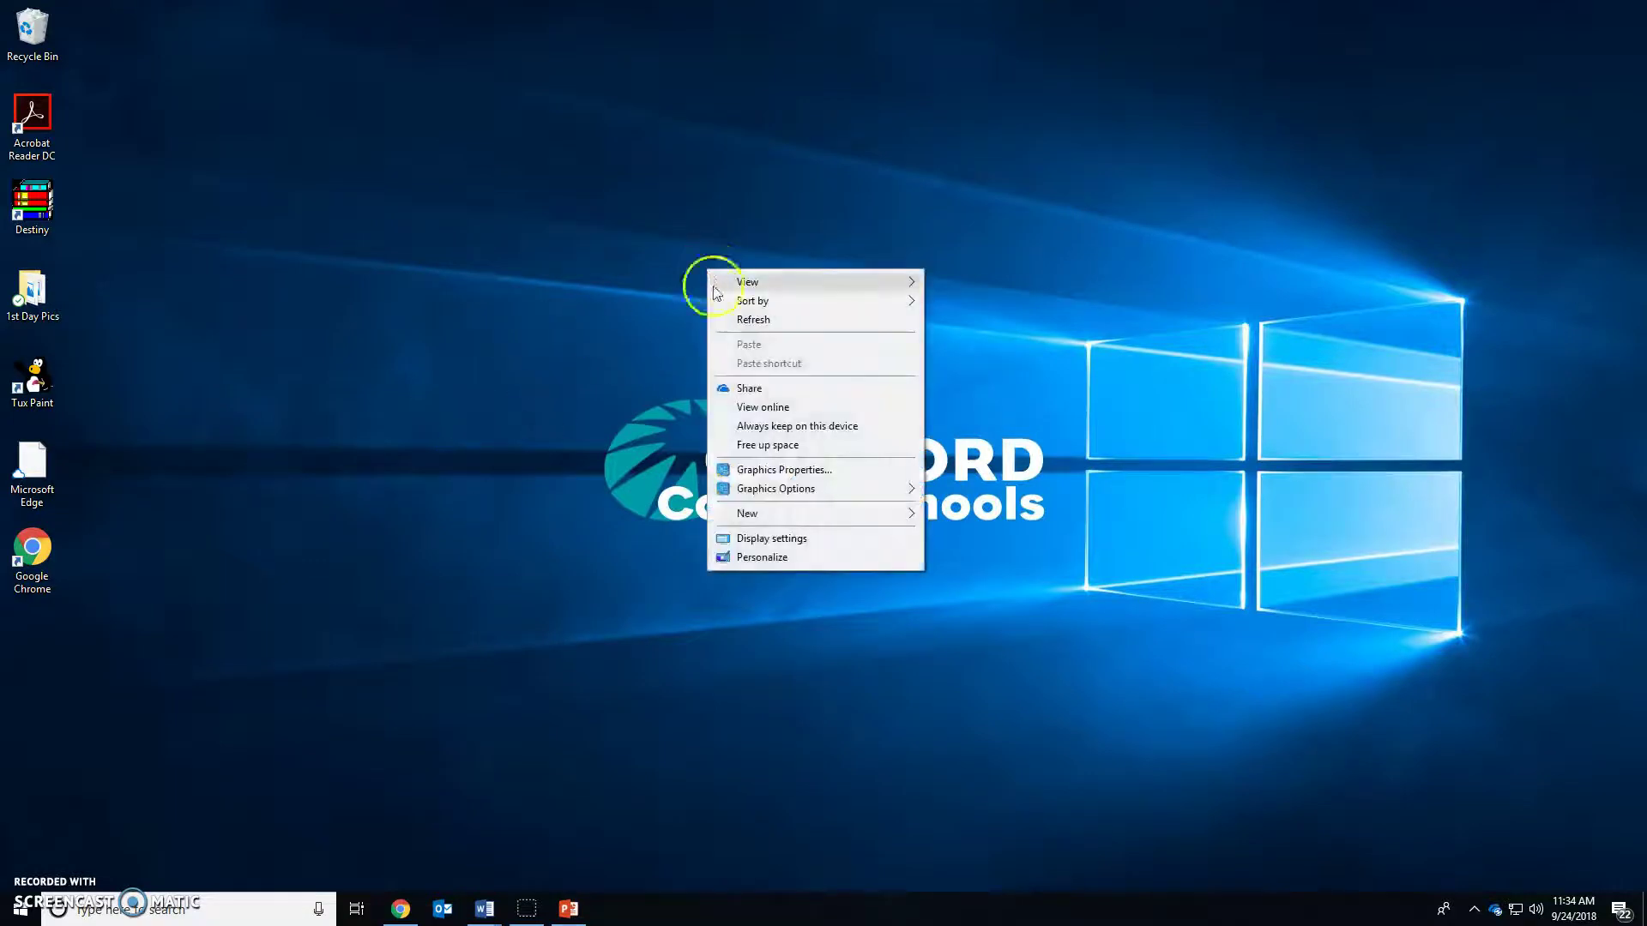
{"action": "left_click", "coordinate": [816, 543]}
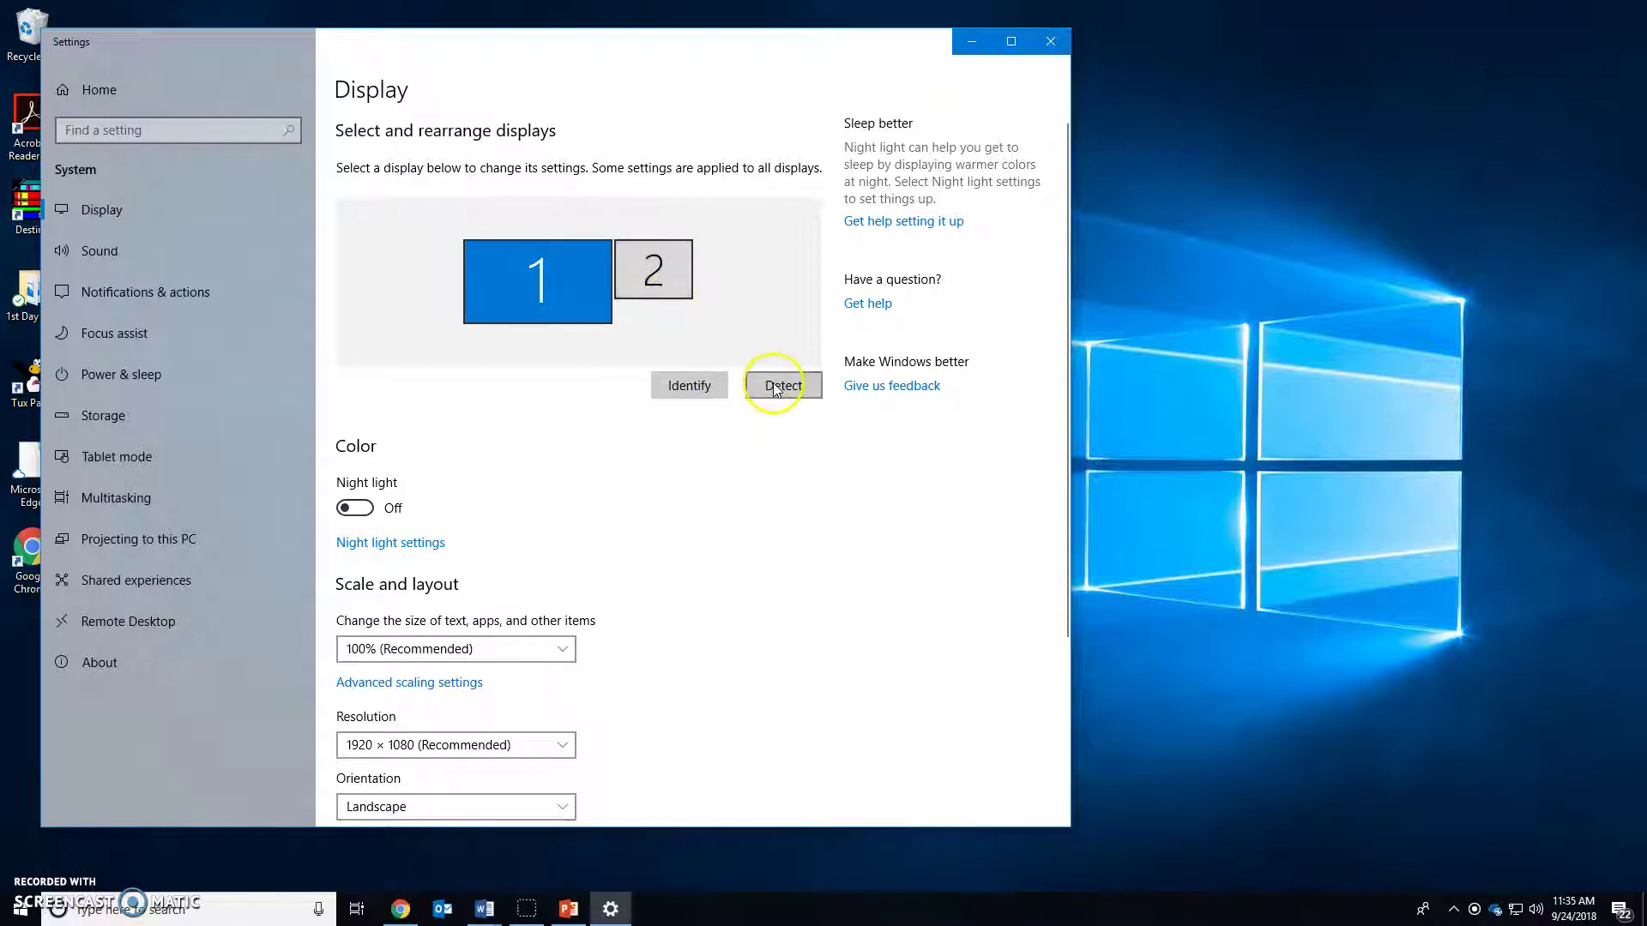
- Identify the connected displays and try shifting display 1 in the arrangement
{"action": "left_click", "coordinate": [691, 387]}
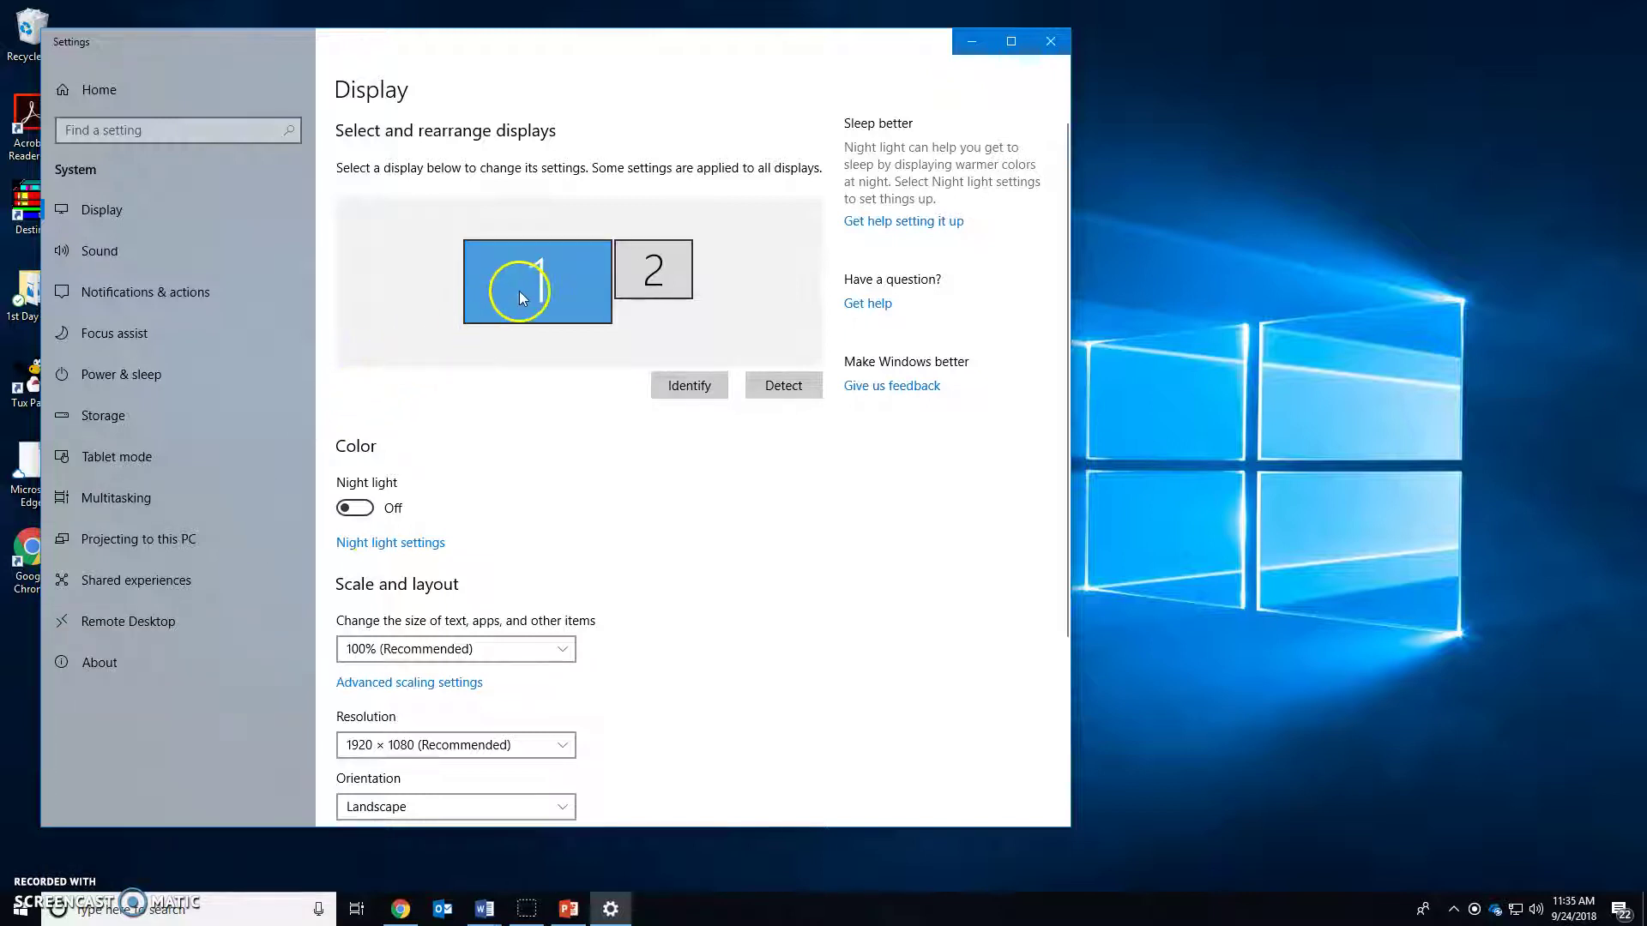
{"action": "mouse_move", "coordinate": [512, 291]}
{"action": "left_mouse_down"}
{"action": "mouse_move", "coordinate": [698, 269]}
{"action": "mouse_move", "coordinate": [734, 285]}
{"action": "mouse_move", "coordinate": [493, 287]}
{"action": "left_mouse_up"}
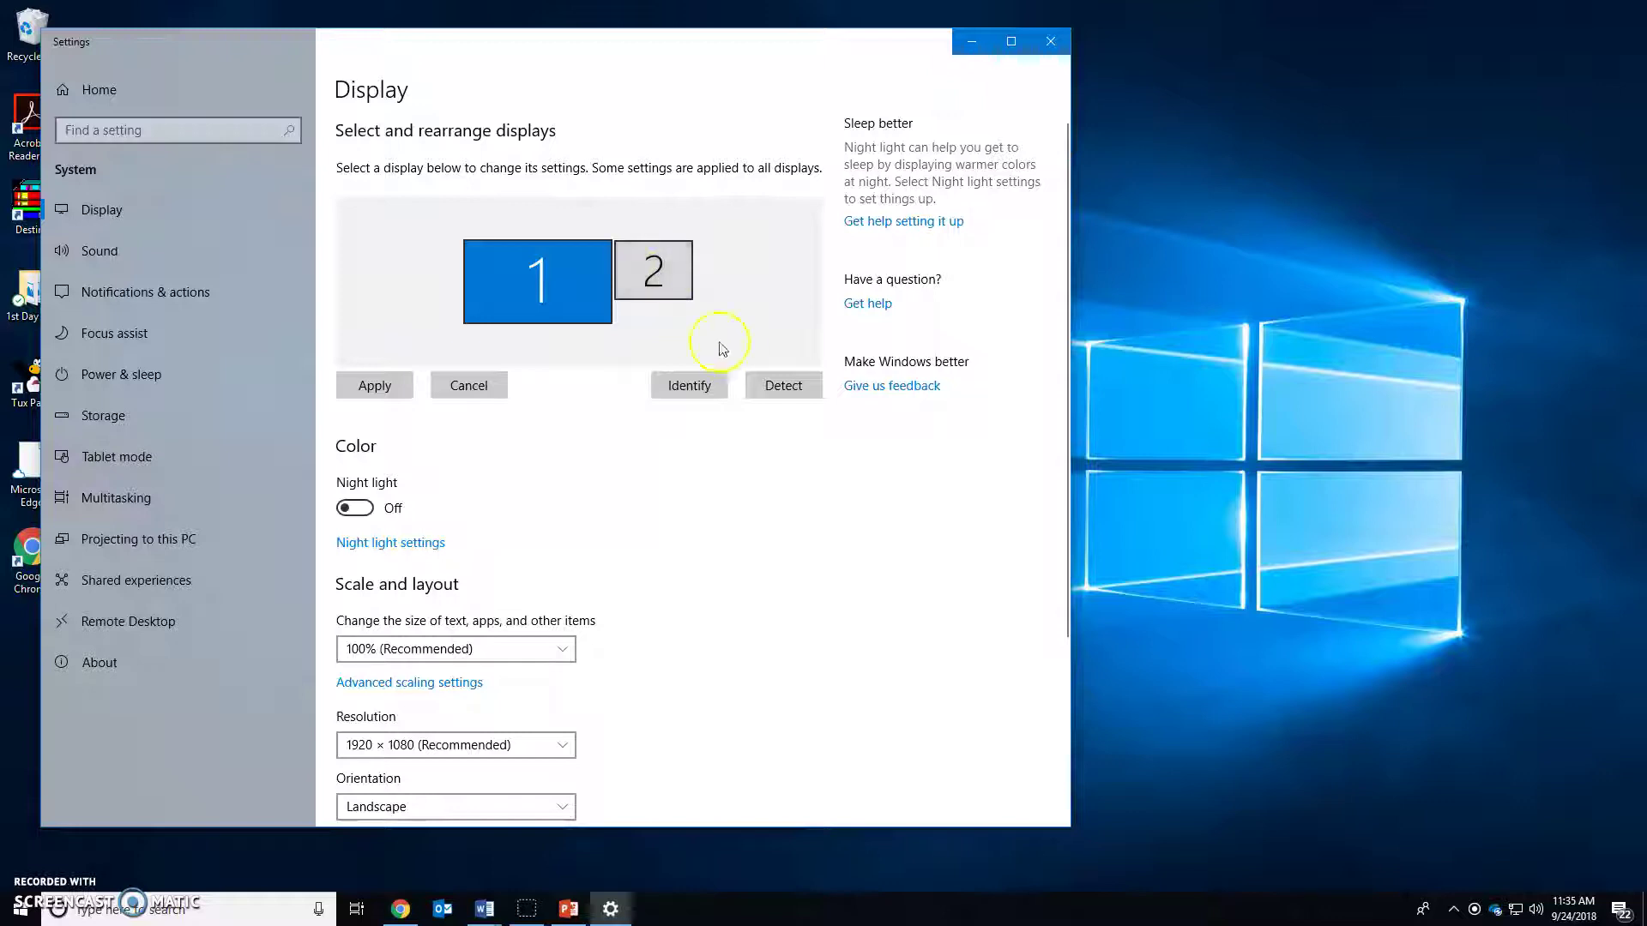
- Set the multiple displays option to Duplicate these displays and keep the changes
{"action": "scroll", "coordinate": [686, 476], "scroll_direction": "down", "scroll_amount": 3}
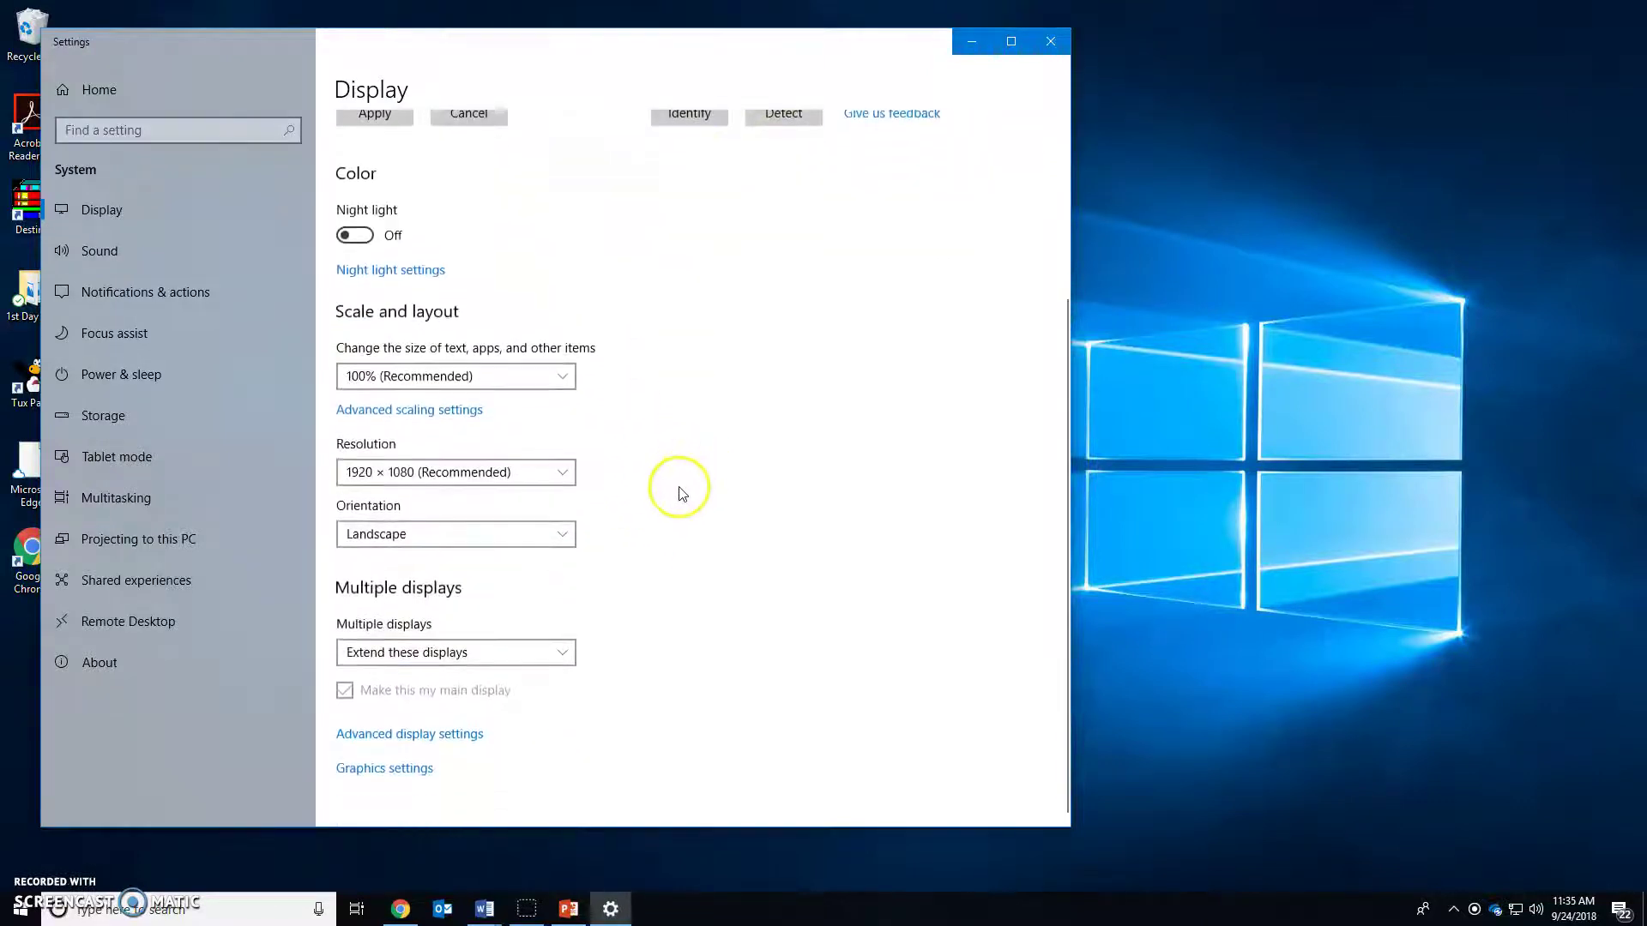
{"action": "left_click", "coordinate": [488, 652]}
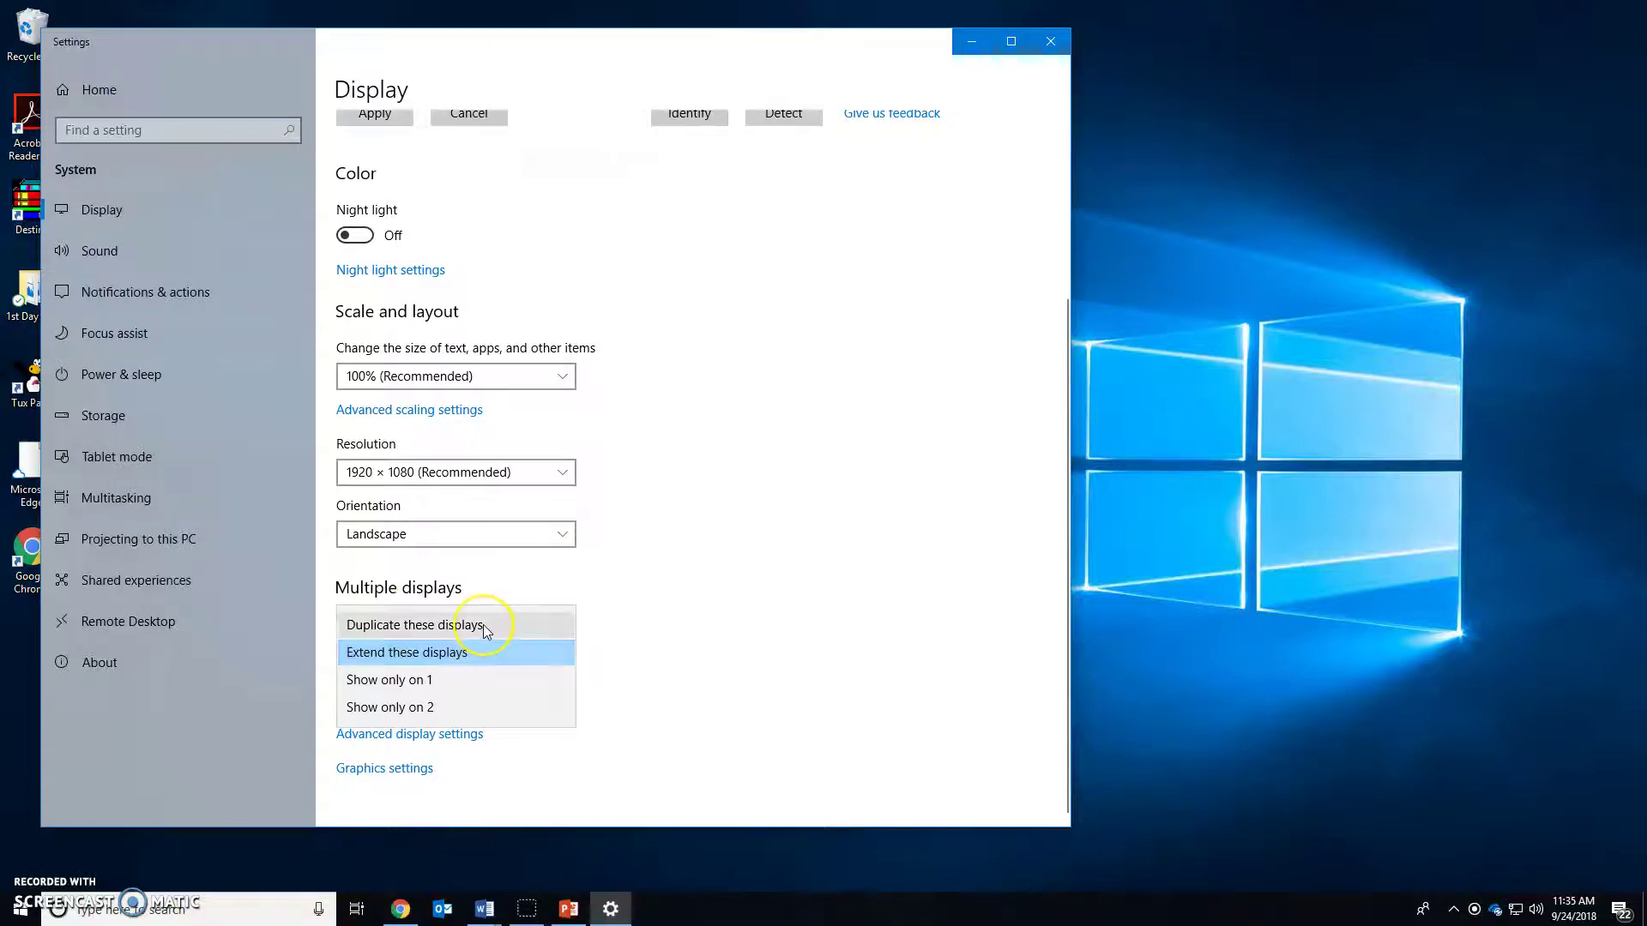
{"action": "left_click", "coordinate": [484, 627]}
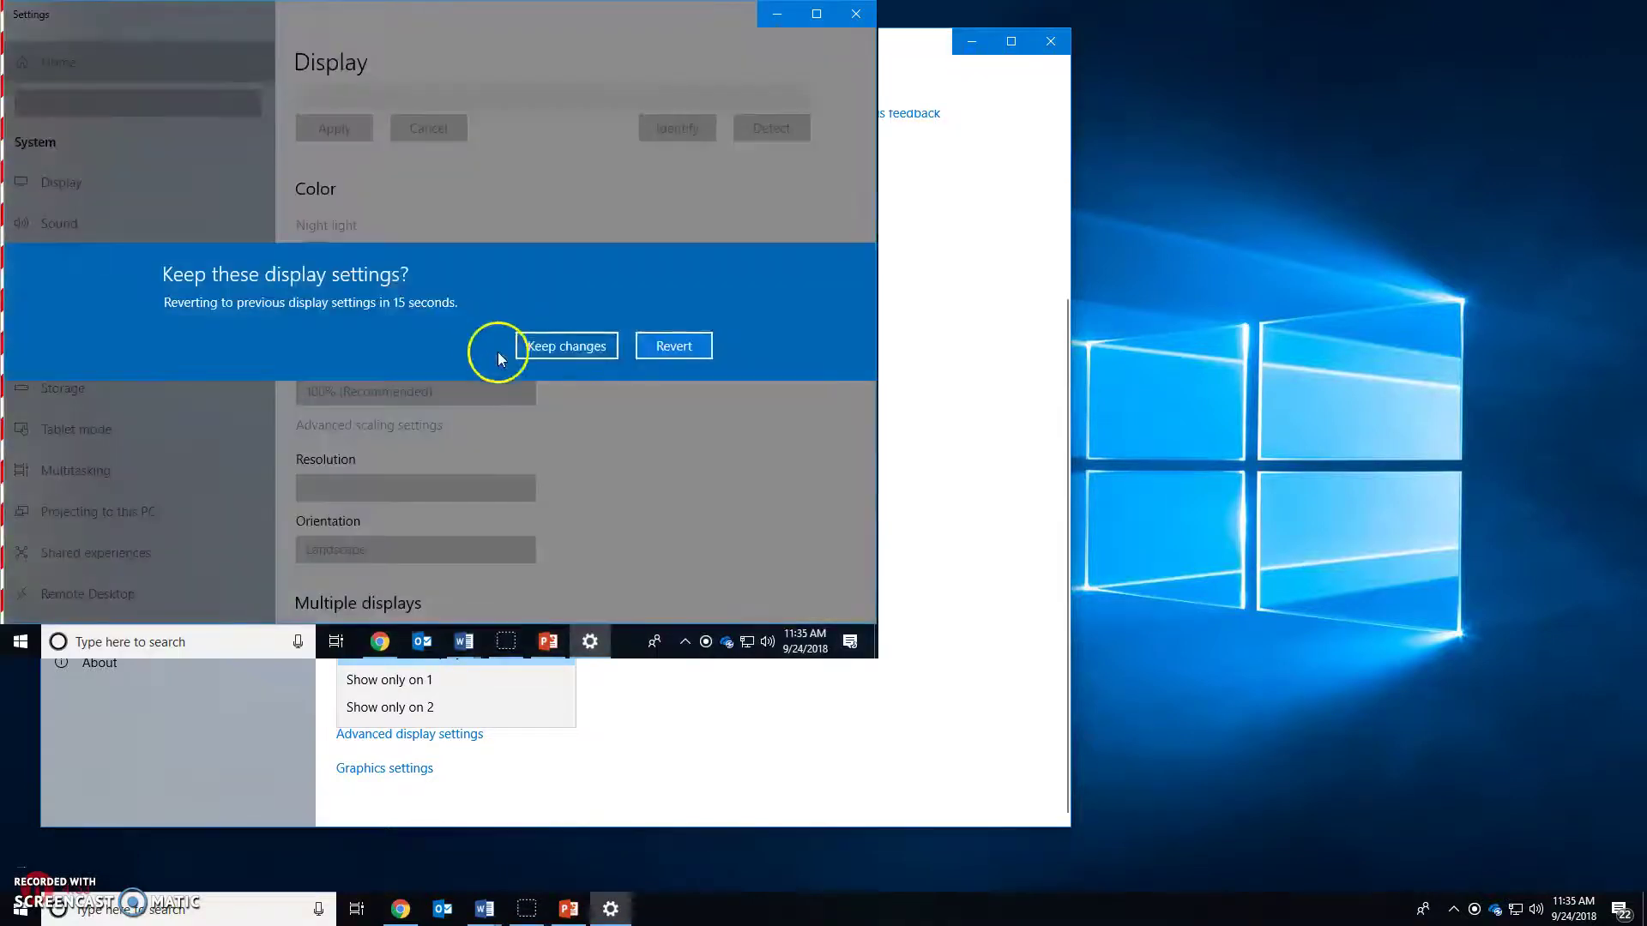
{"action": "left_click", "coordinate": [592, 352]}
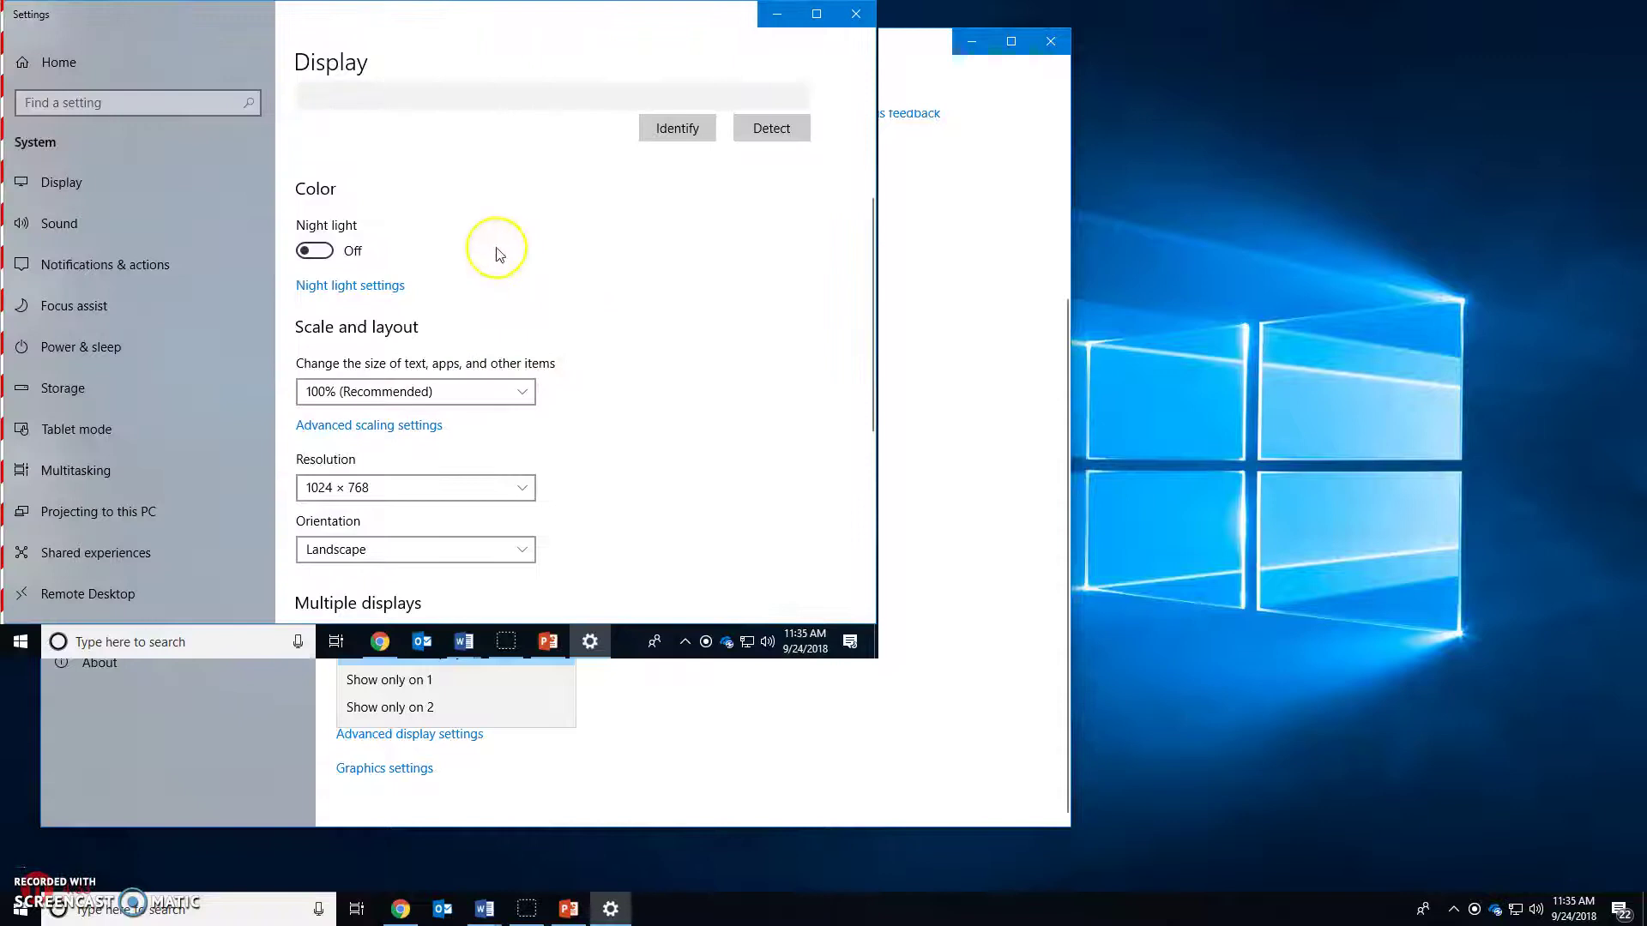
- Set the duplicated displays' resolution to 1920 × 1080, keep the changes, and identify the displays
{"action": "left_click", "coordinate": [504, 484]}
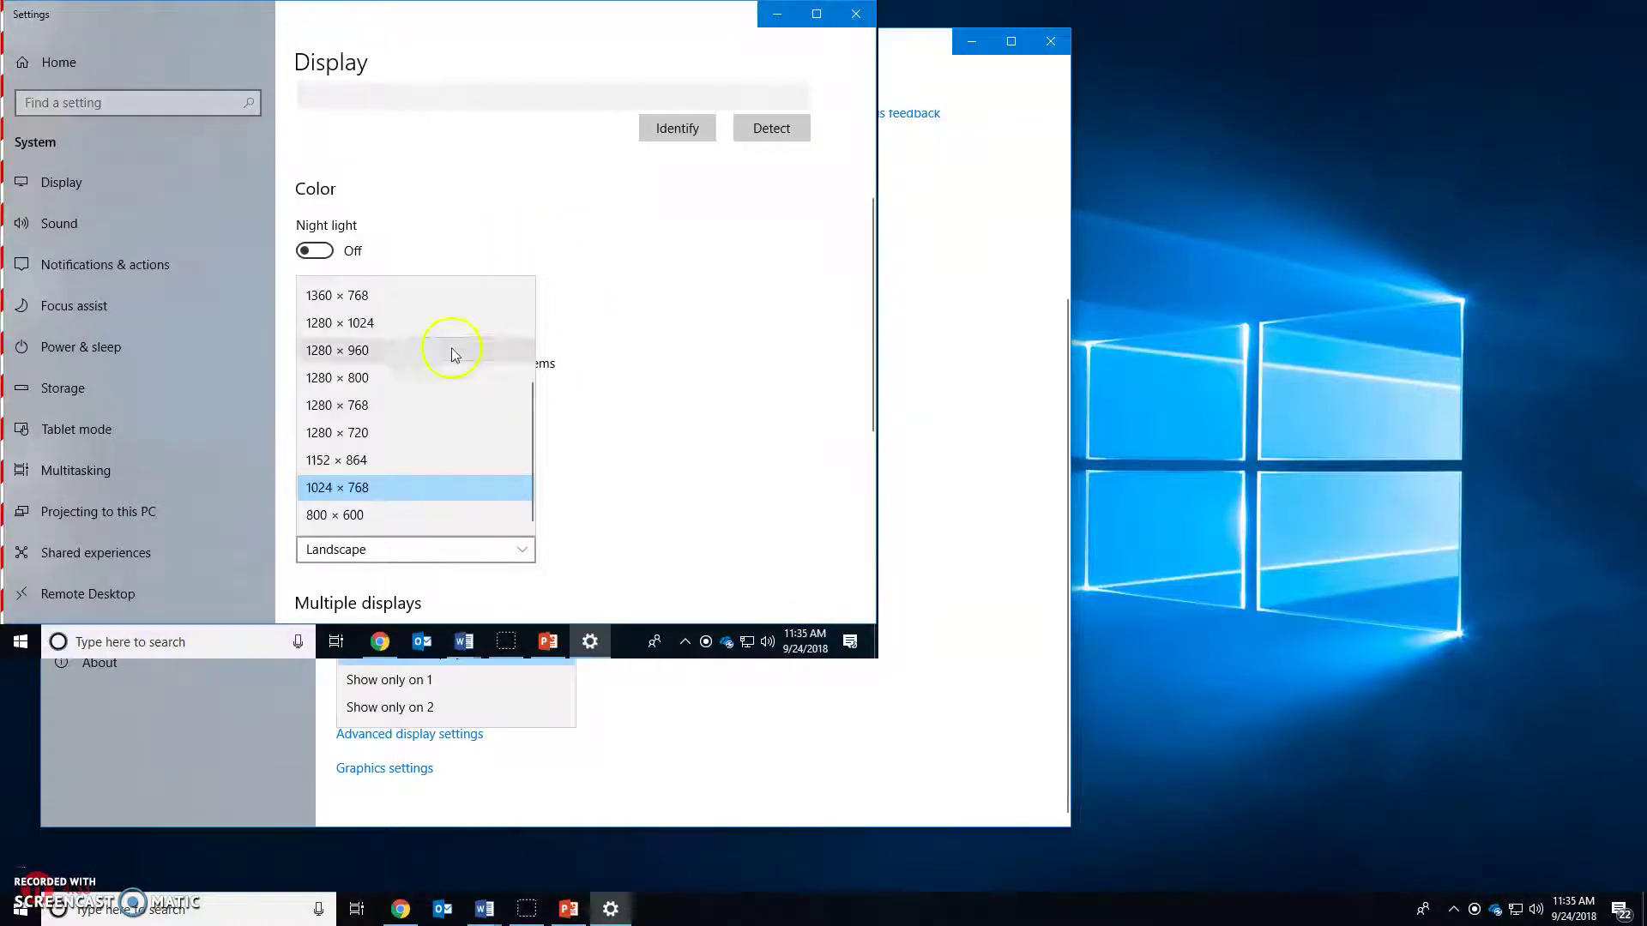
{"action": "scroll", "coordinate": [412, 358], "scroll_direction": "up", "scroll_amount": 2}
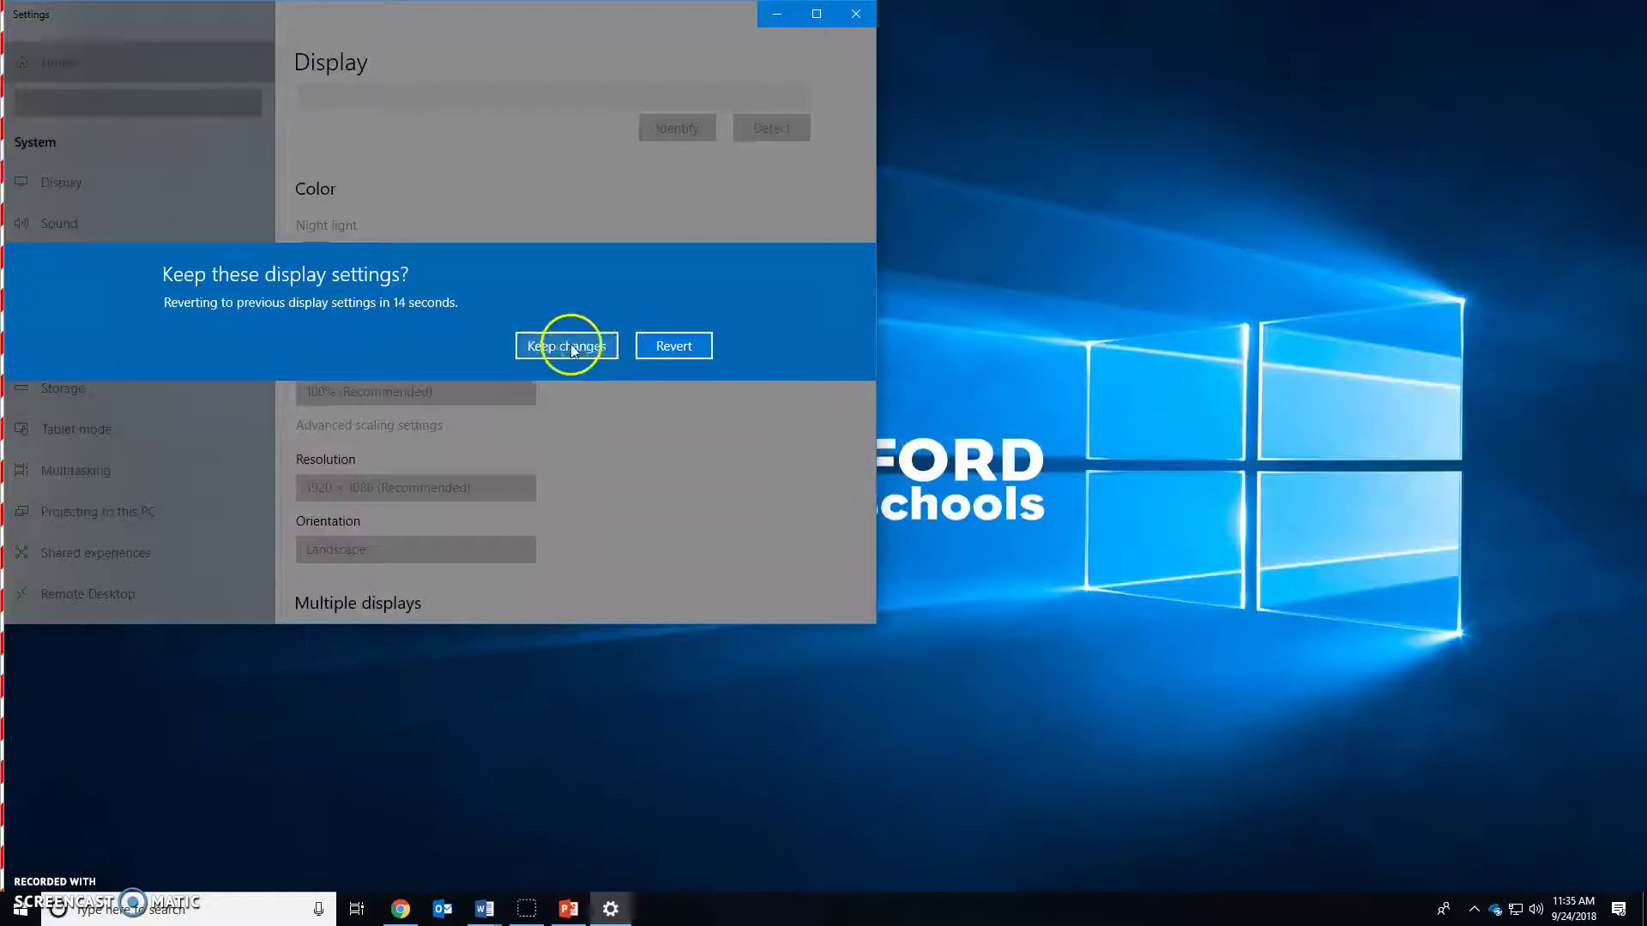
{"action": "left_click", "coordinate": [566, 342]}
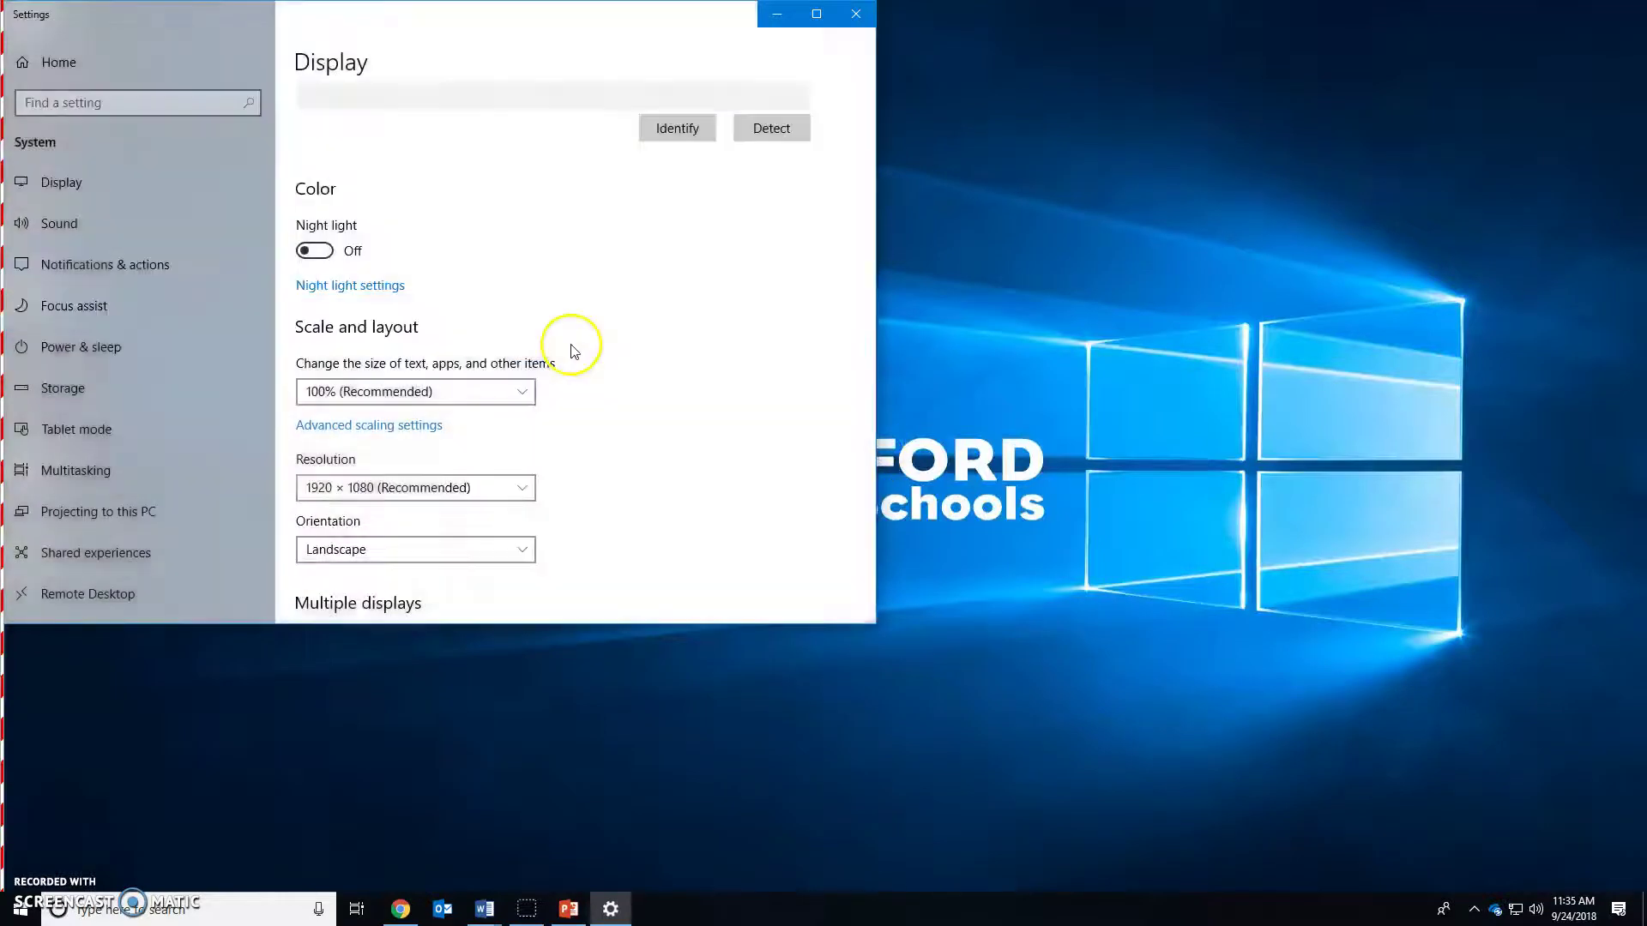
{"action": "scroll", "coordinate": [600, 335], "scroll_direction": "up", "scroll_amount": 3}
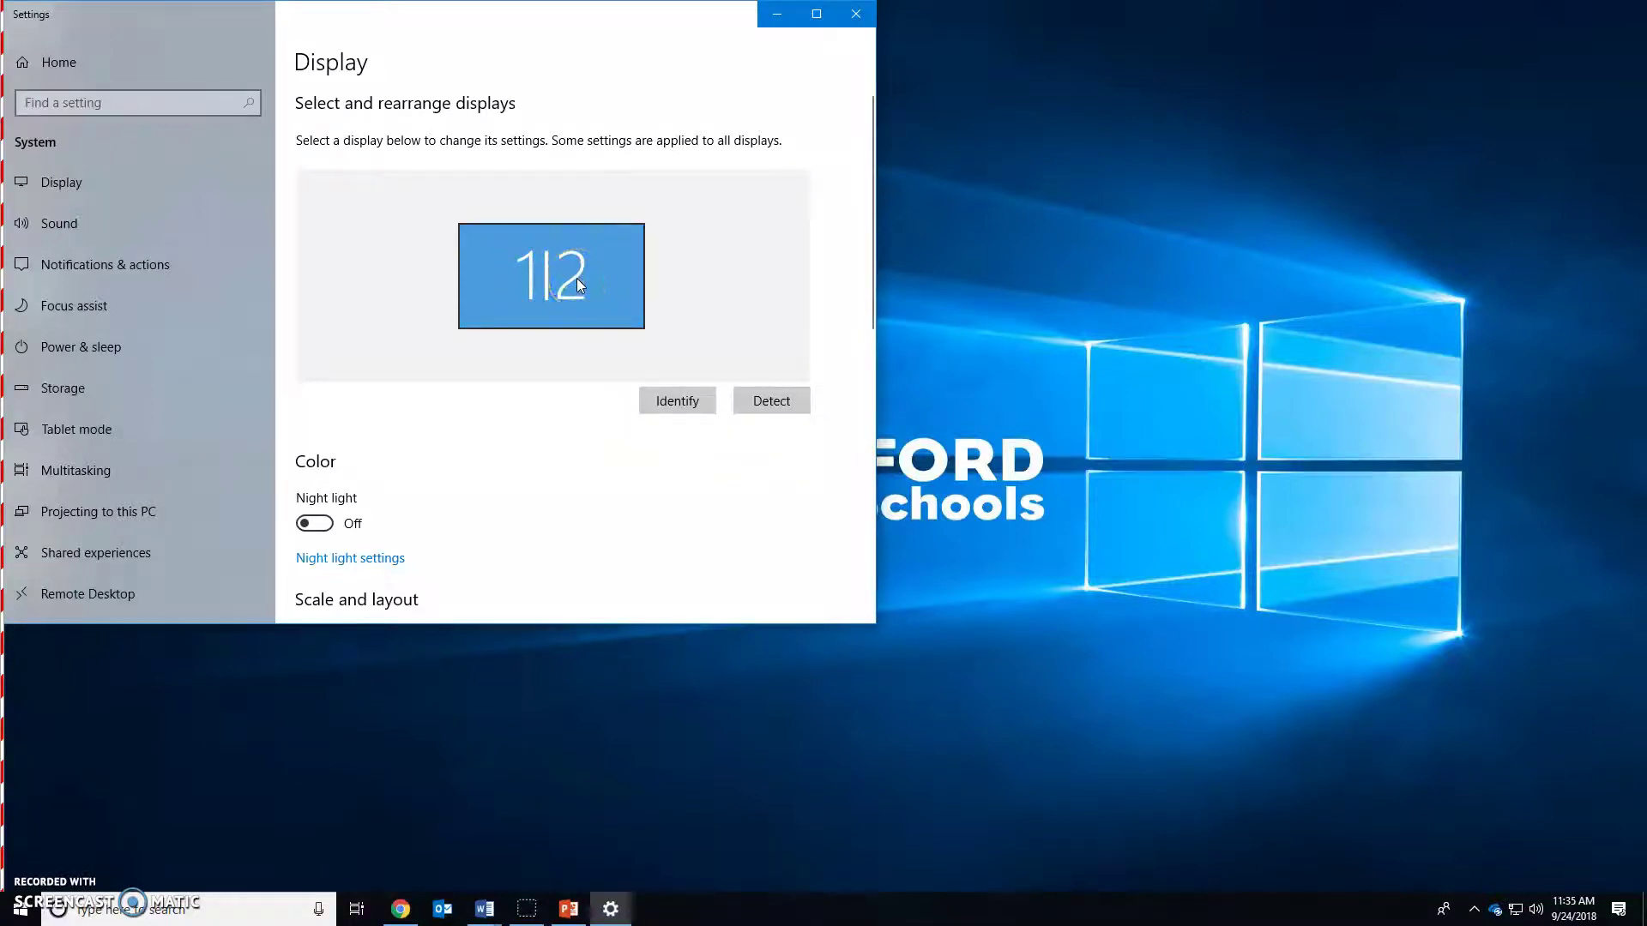
{"action": "left_click", "coordinate": [665, 400]}
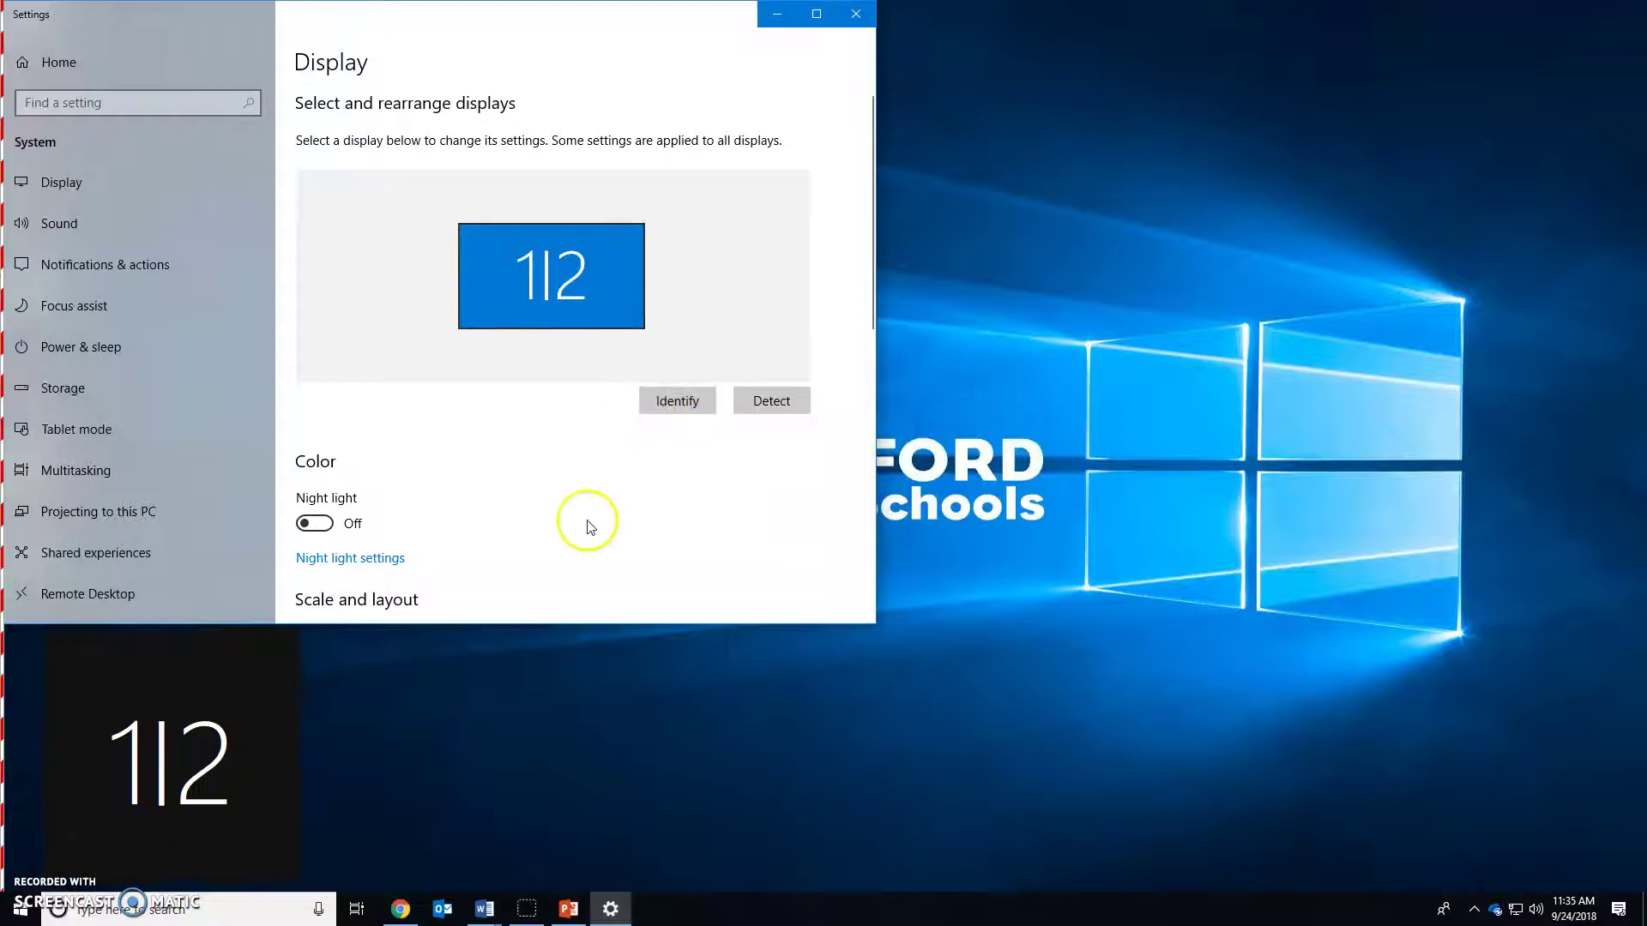
- Set the multiple displays option to Extend these displays, keep the changes, and return to the display arrangement
{"action": "scroll", "coordinate": [554, 459], "scroll_direction": "down", "scroll_amount": 1}
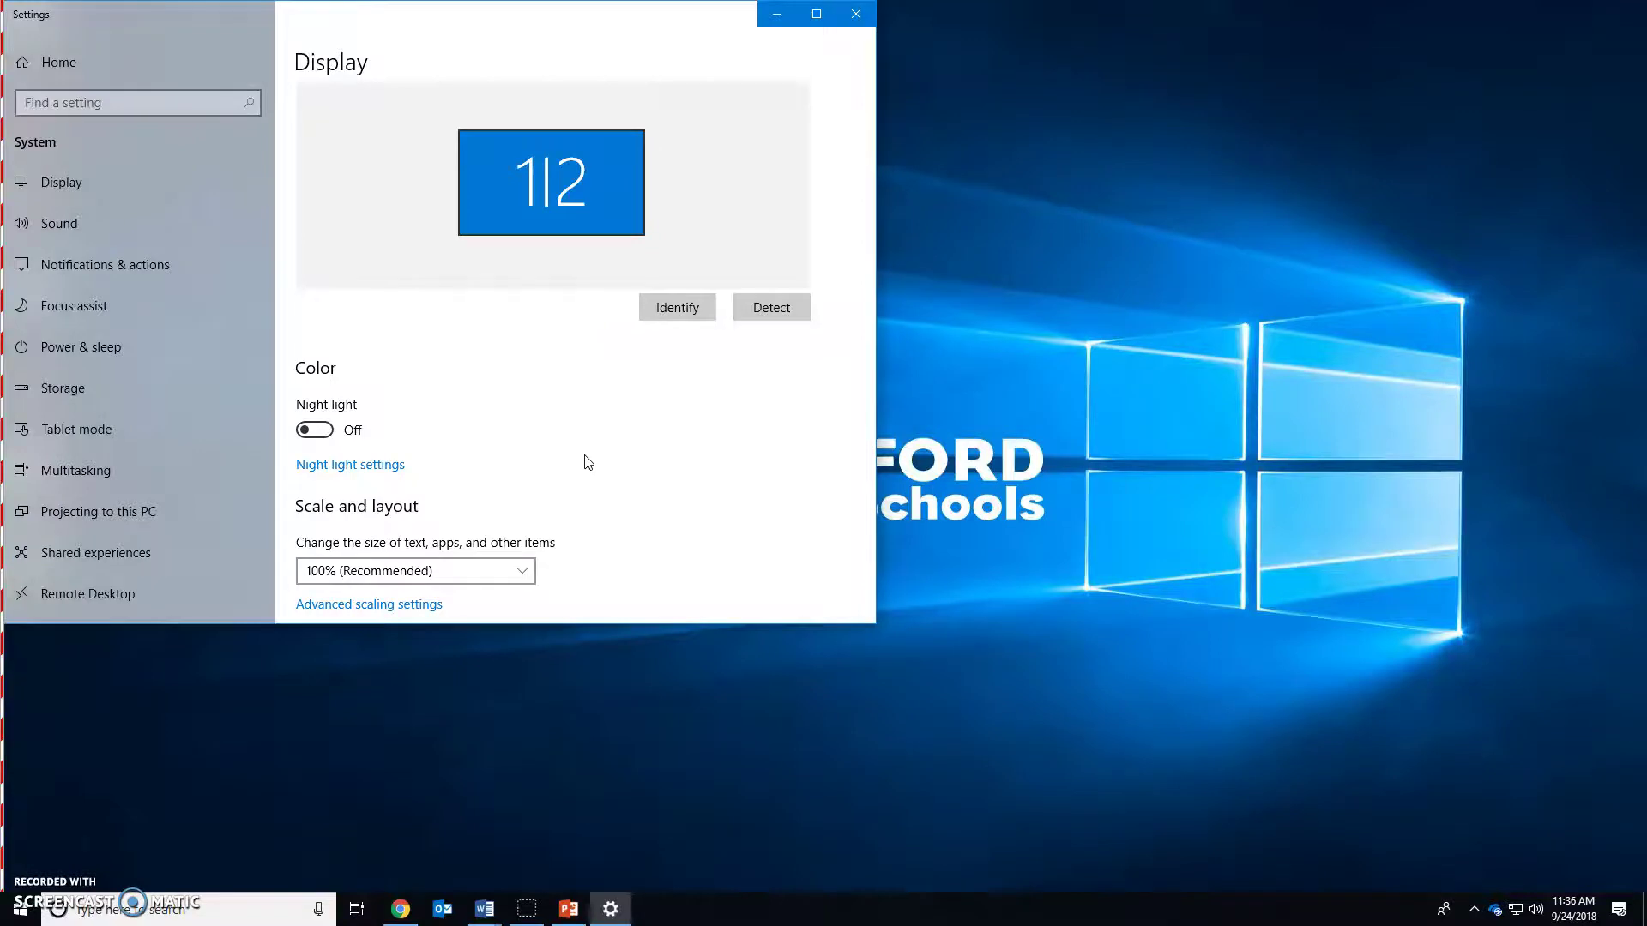
{"action": "scroll", "coordinate": [588, 429], "scroll_direction": "down", "scroll_amount": 3}
{"action": "left_click", "coordinate": [420, 566]}
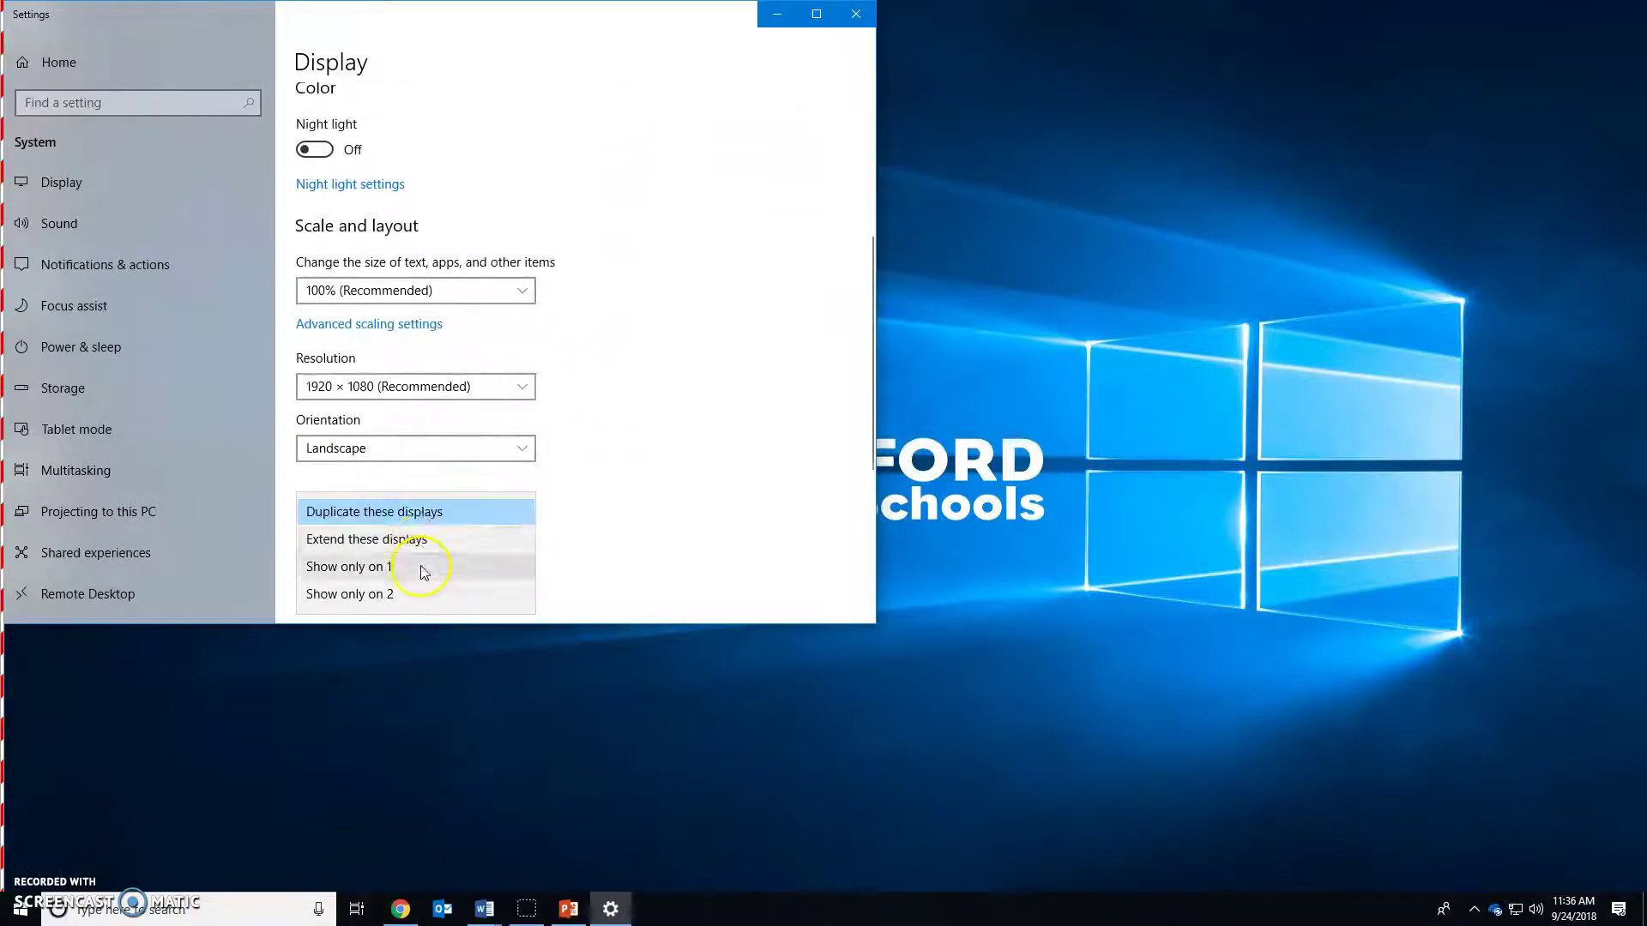
{"action": "left_click", "coordinate": [420, 540]}
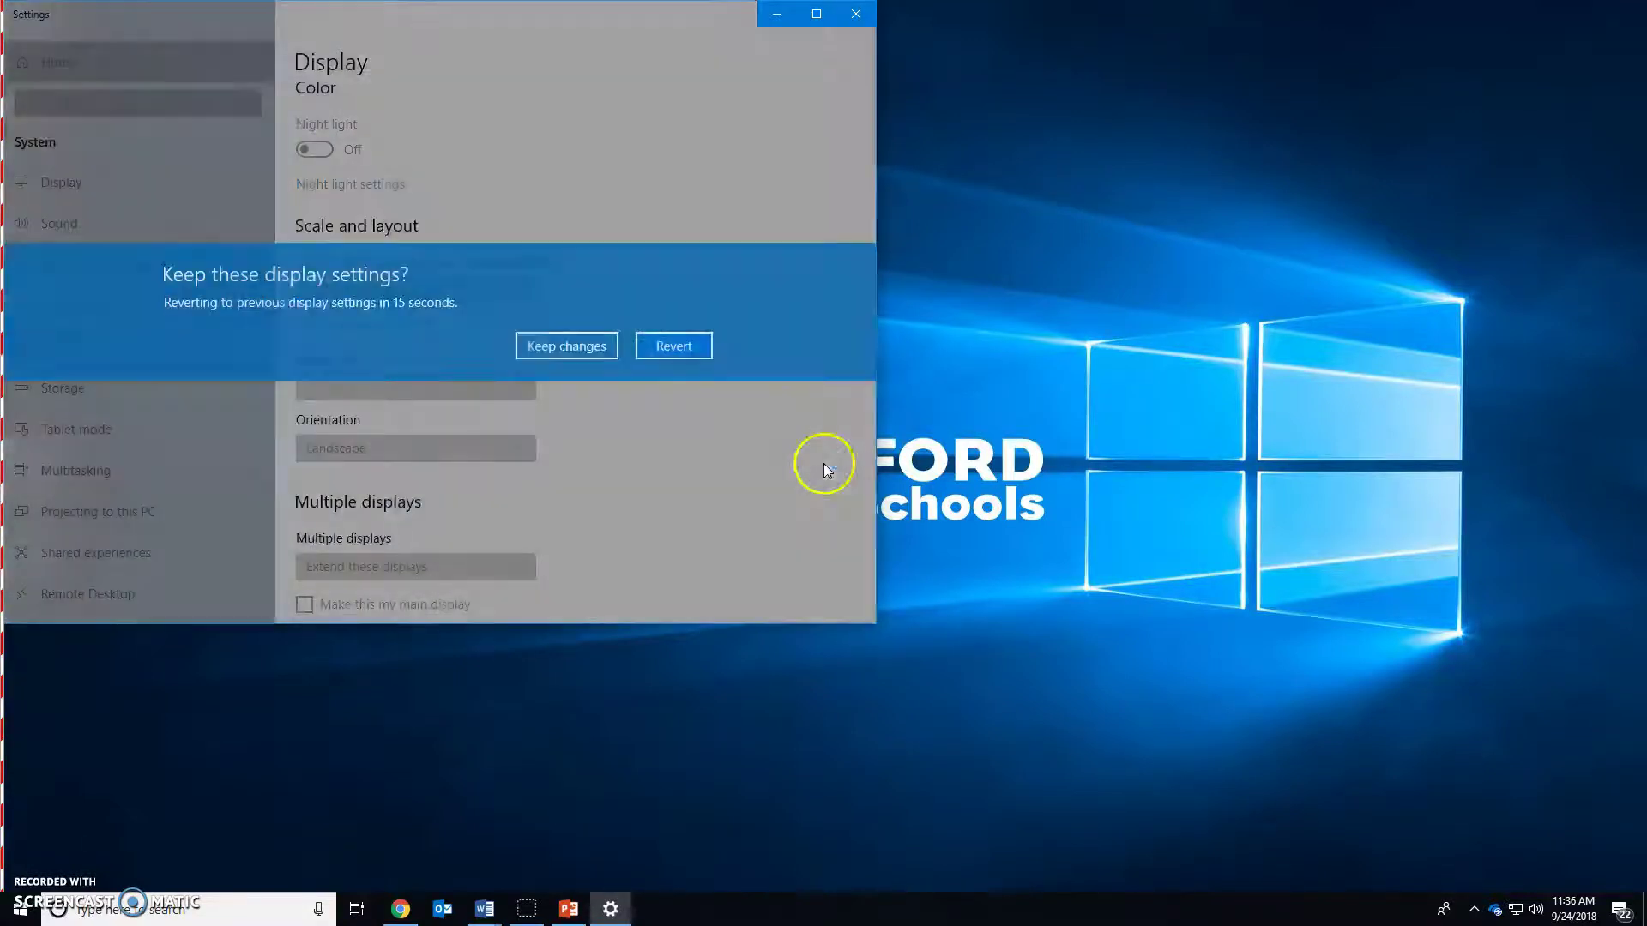
{"action": "left_click", "coordinate": [550, 352]}
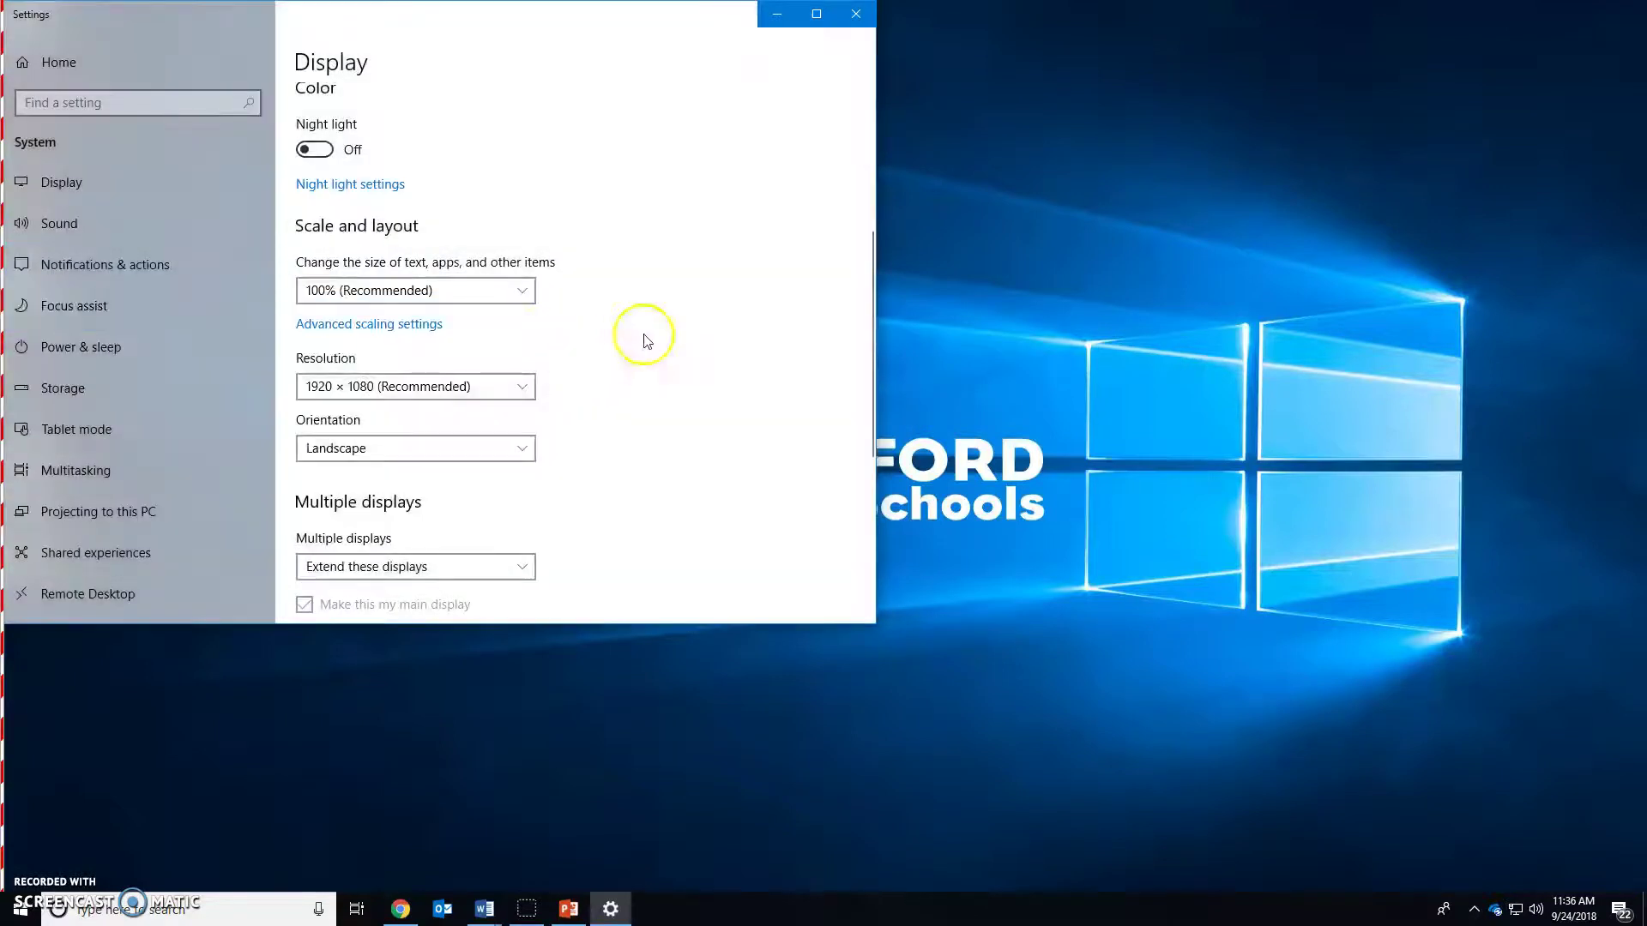
{"action": "scroll", "coordinate": [664, 334], "scroll_direction": "up", "scroll_amount": 3}
{"action": "scroll", "coordinate": [664, 333], "scroll_direction": "up", "scroll_amount": 2}
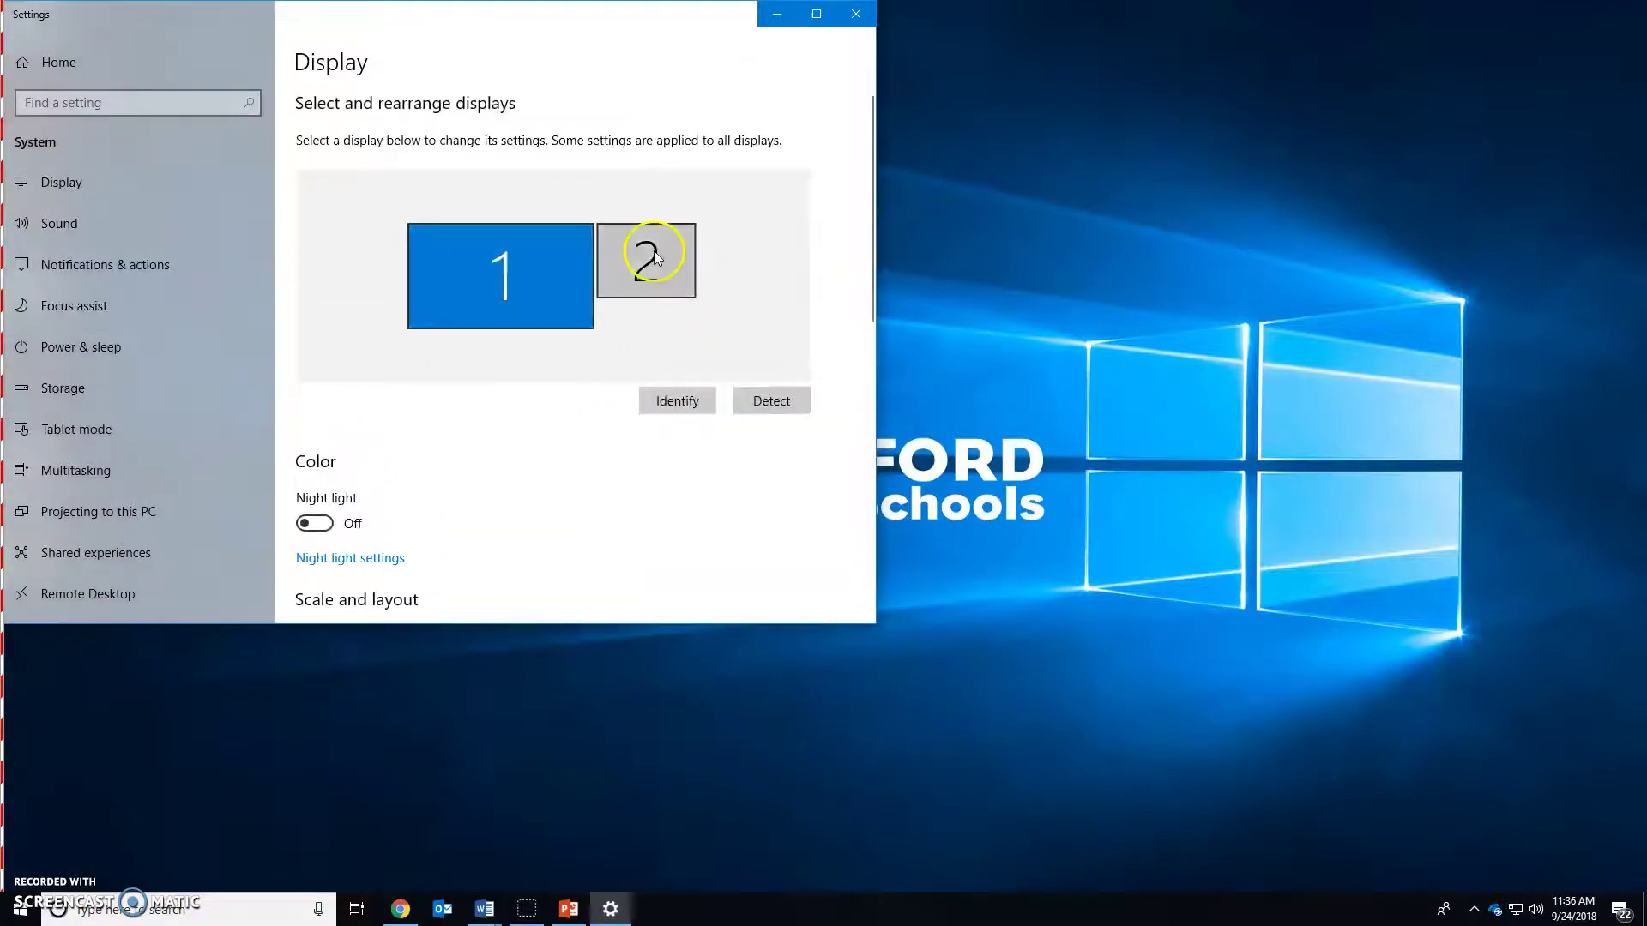
- Move the Settings window away from the desktop's corner, then open Chrome and move its window partly across the edge toward display 2
{"action": "left_click_drag", "start_coordinate": [356, 26], "coordinate": [500, 115]}
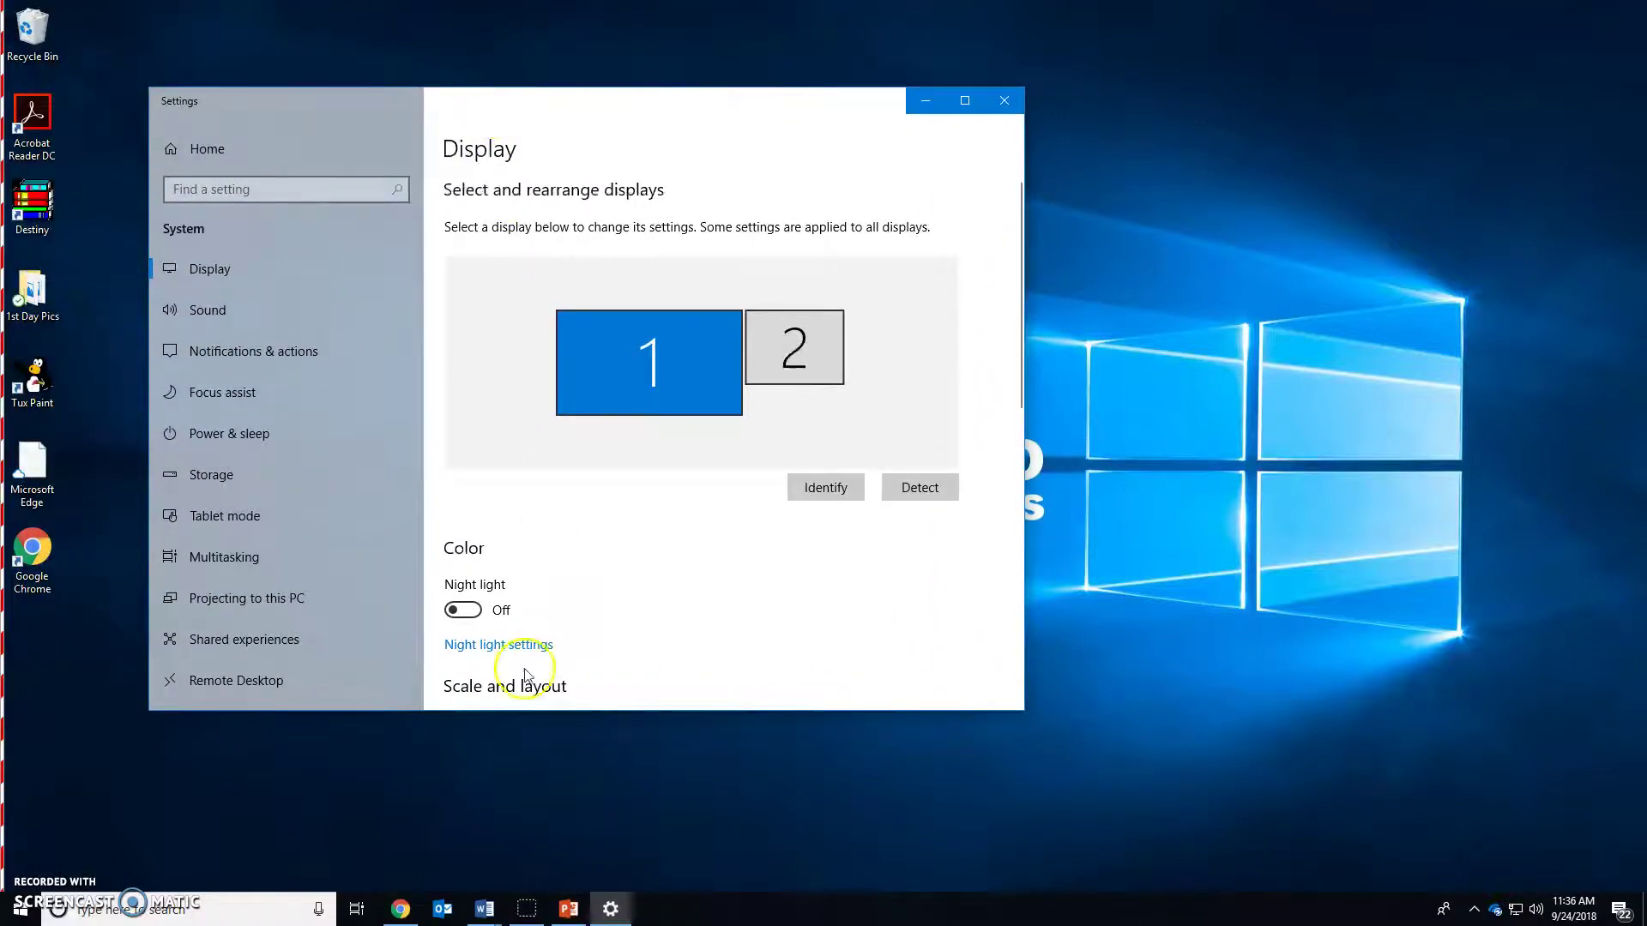
{"action": "left_click", "coordinate": [397, 908]}
{"action": "left_click_drag", "start_coordinate": [1232, 103], "coordinate": [807, 83]}
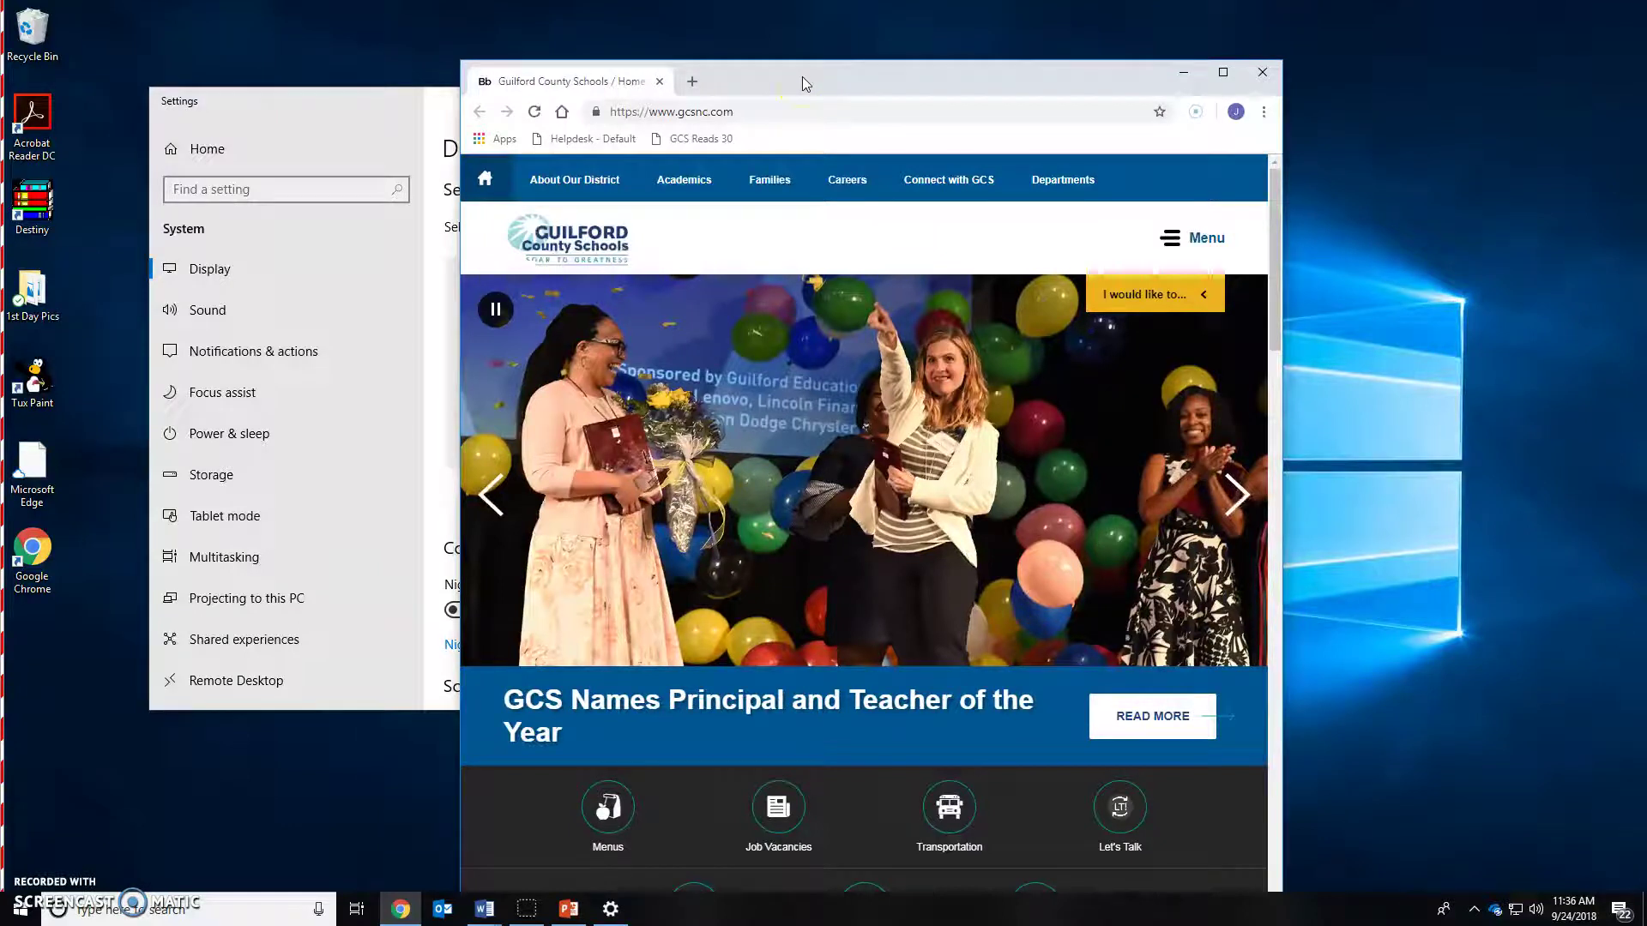
{"action": "left_click_drag", "start_coordinate": [741, 85], "coordinate": [1627, 187]}
- Identify the extended displays and review the multiple displays options in the display settings
{"action": "left_click", "coordinate": [825, 487]}
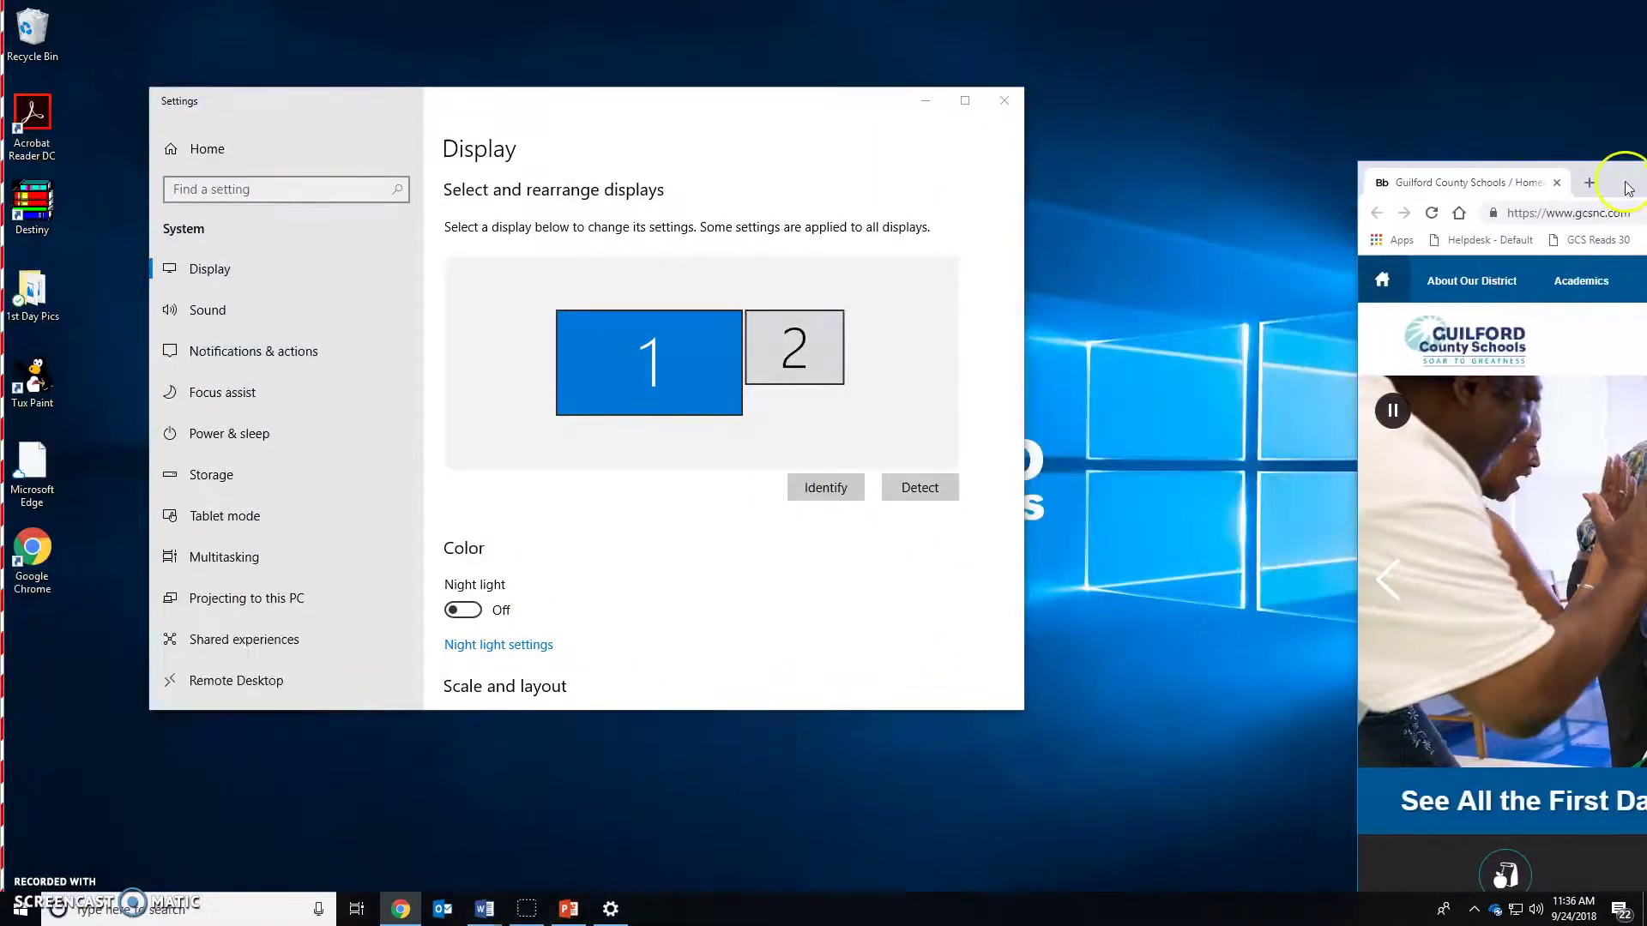
{"action": "scroll", "coordinate": [532, 629], "scroll_direction": "down", "scroll_amount": 6}
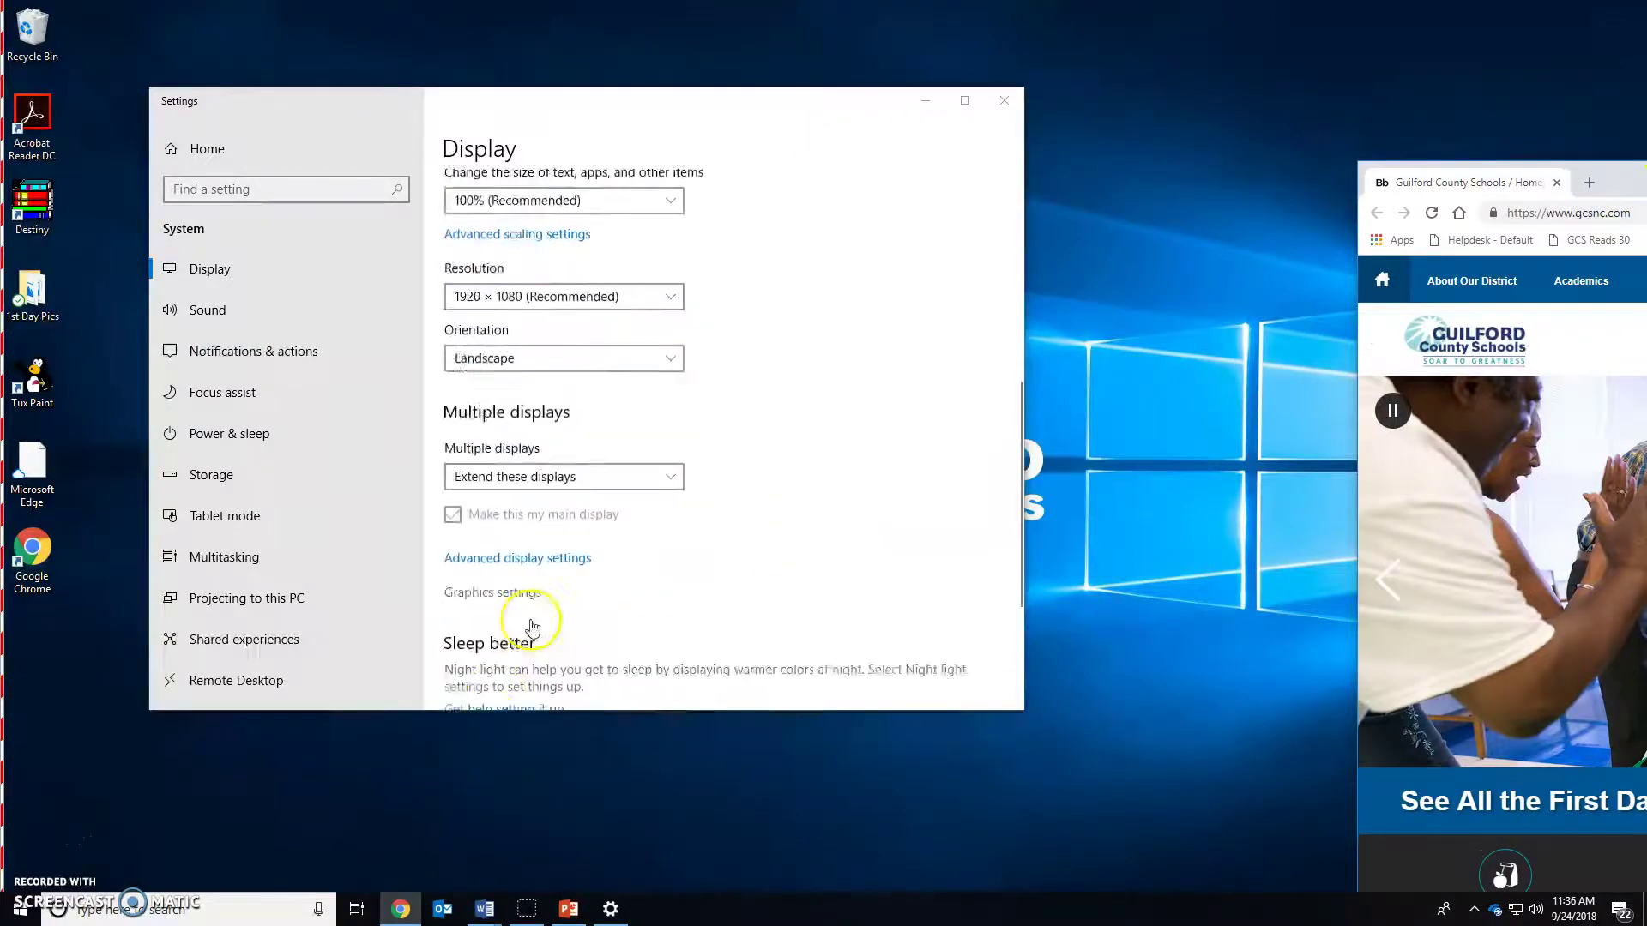
{"action": "scroll", "coordinate": [532, 629], "scroll_direction": "down", "scroll_amount": 1}
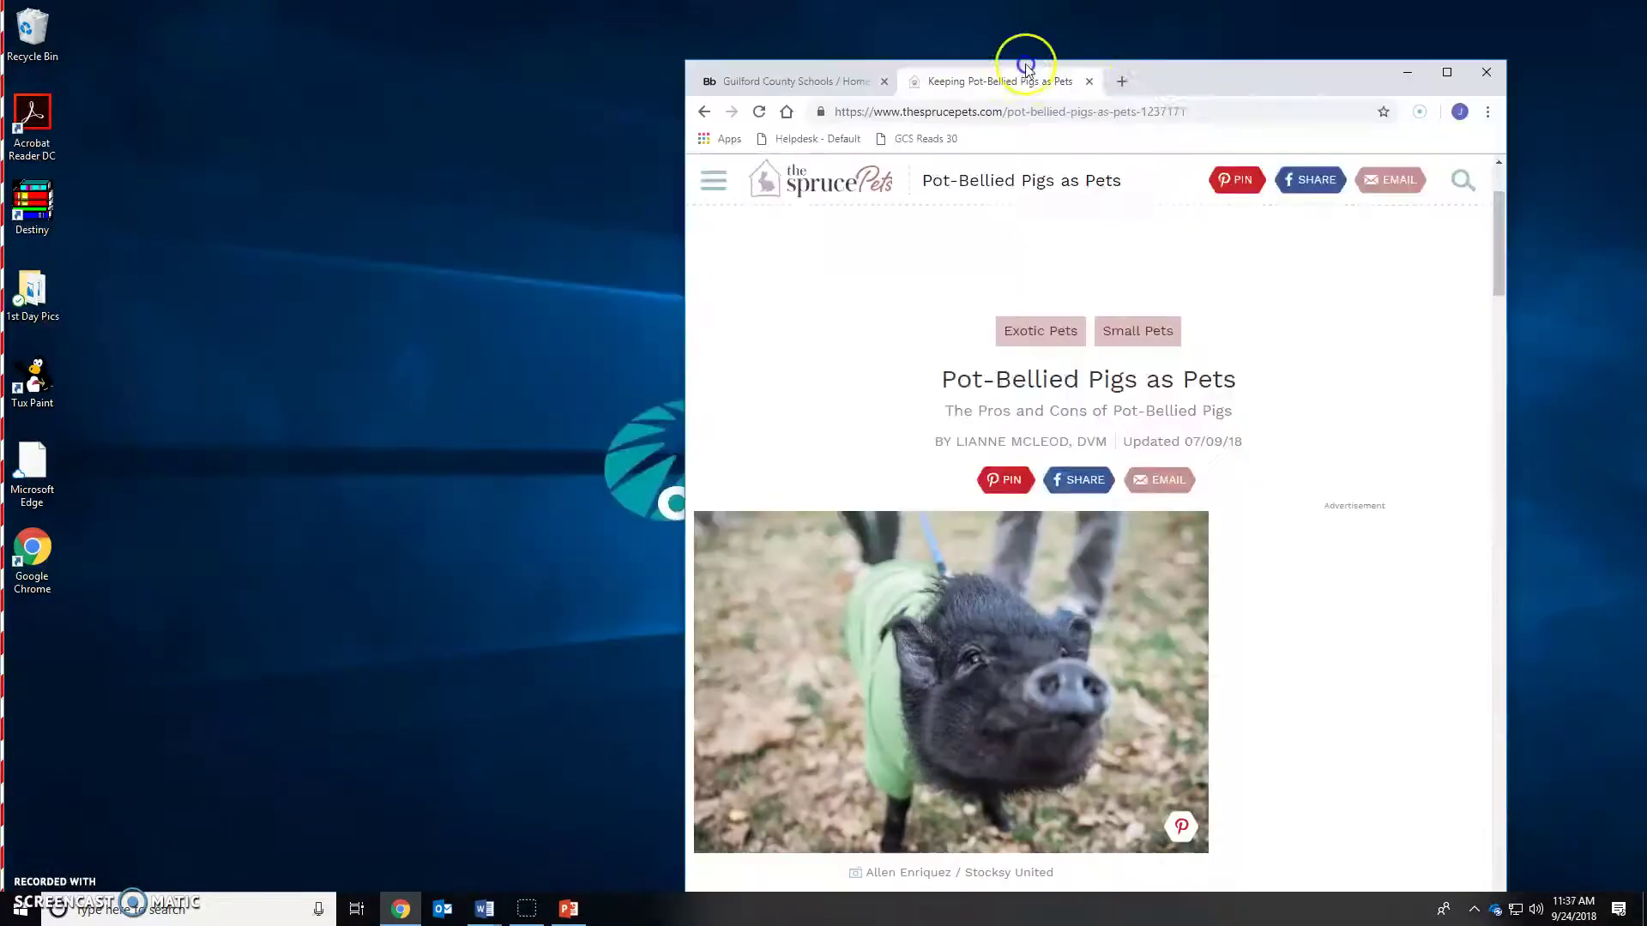
- Move the Chrome window showing the Pot-Bellied Pigs as Pets page toward the middle of the desktop
{"action": "left_click_drag", "start_coordinate": [1202, 73], "coordinate": [988, 43]}
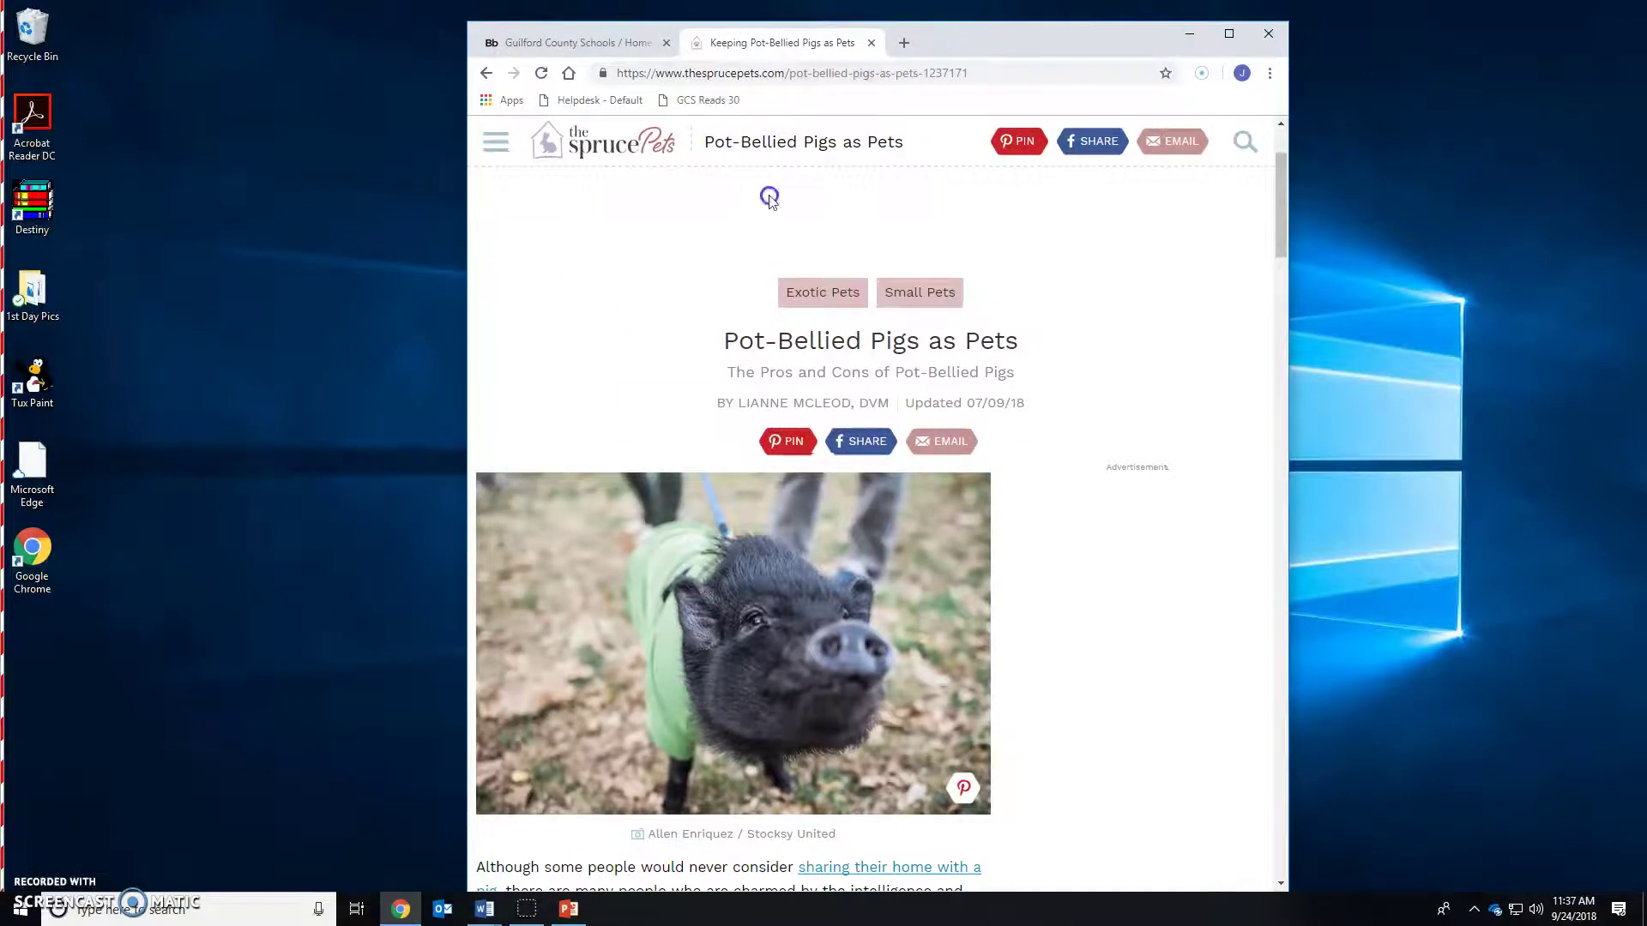
- Close the Pot-Bellied Pigs as Pets tab and the remaining Chrome window to return to the desktop
{"action": "left_click", "coordinate": [875, 45]}
{"action": "mouse_move", "coordinate": [961, 148]}
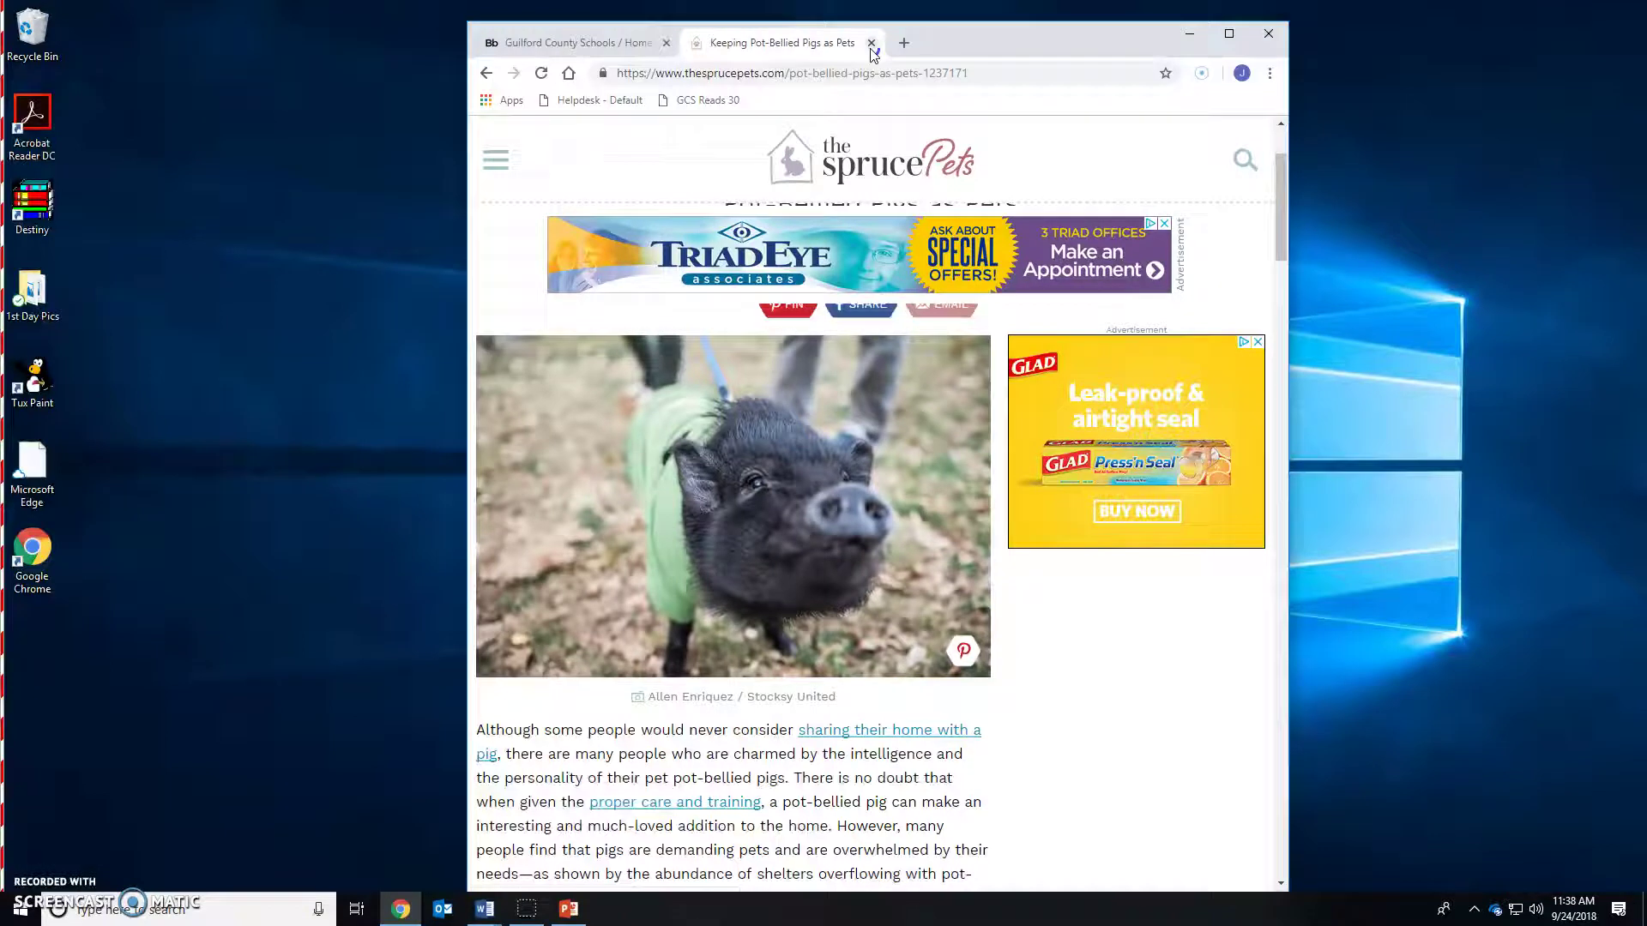
{"action": "left_click", "coordinate": [1269, 34]}
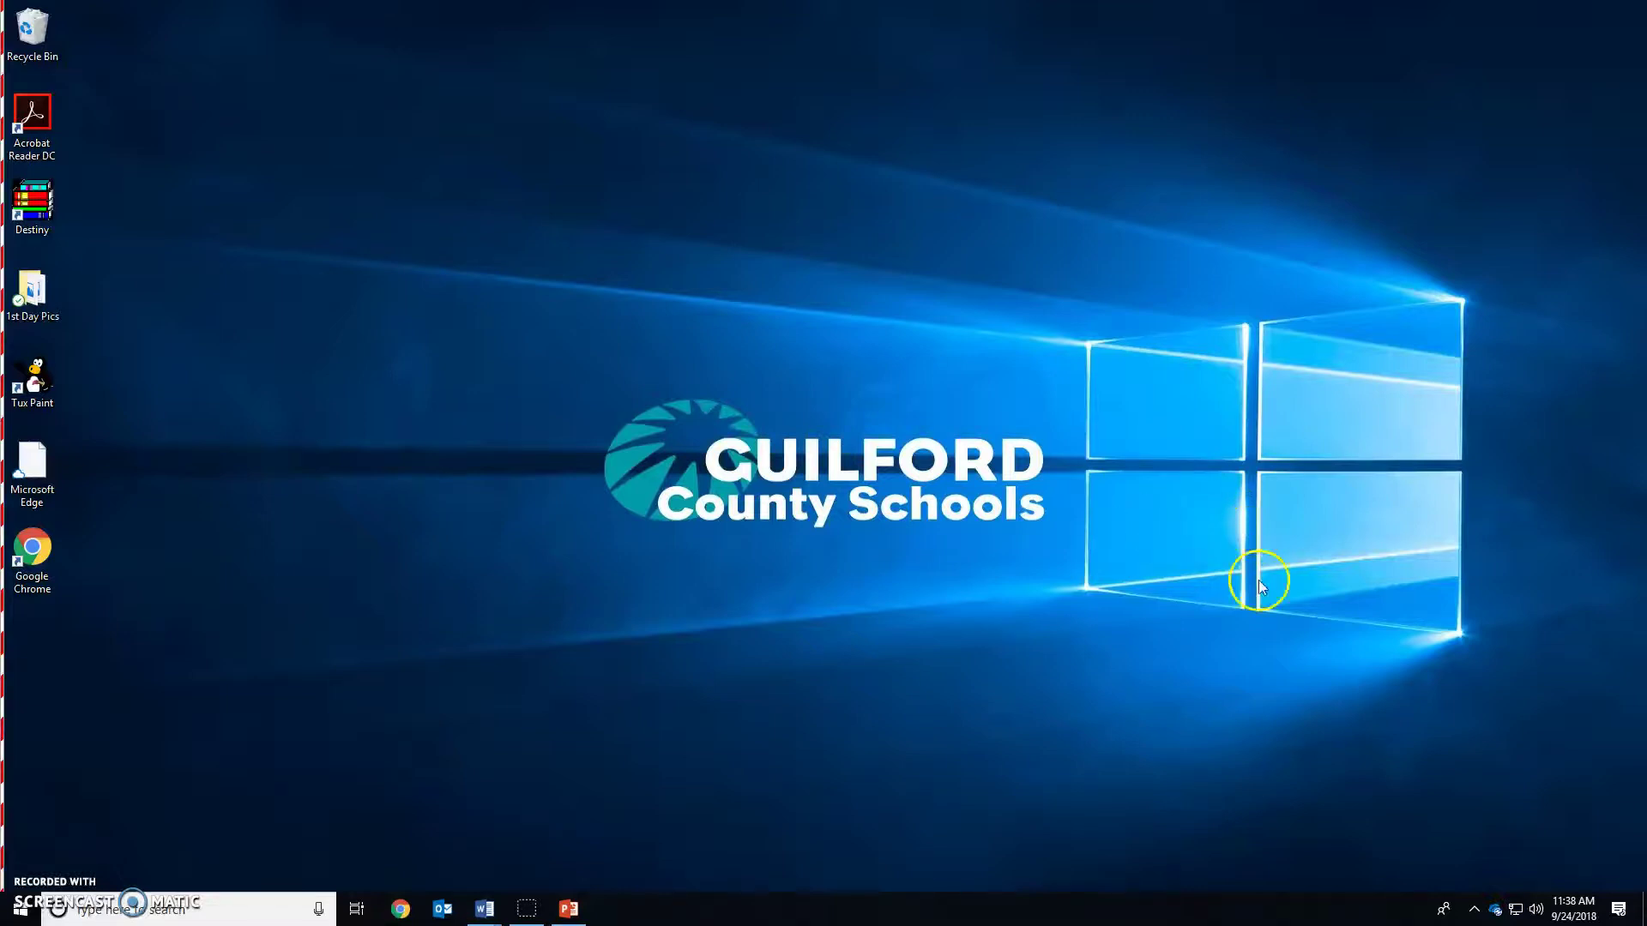
- Adjust the Dell AC511 USB SoundBar speaker volume up and down, ending at 48, and dismiss the volume control
{"action": "left_click", "coordinate": [1537, 916]}
{"action": "mouse_move", "coordinate": [1549, 868]}
{"action": "left_mouse_down"}
{"action": "mouse_move", "coordinate": [1455, 868]}
{"action": "mouse_move", "coordinate": [1533, 868]}
{"action": "left_mouse_up"}
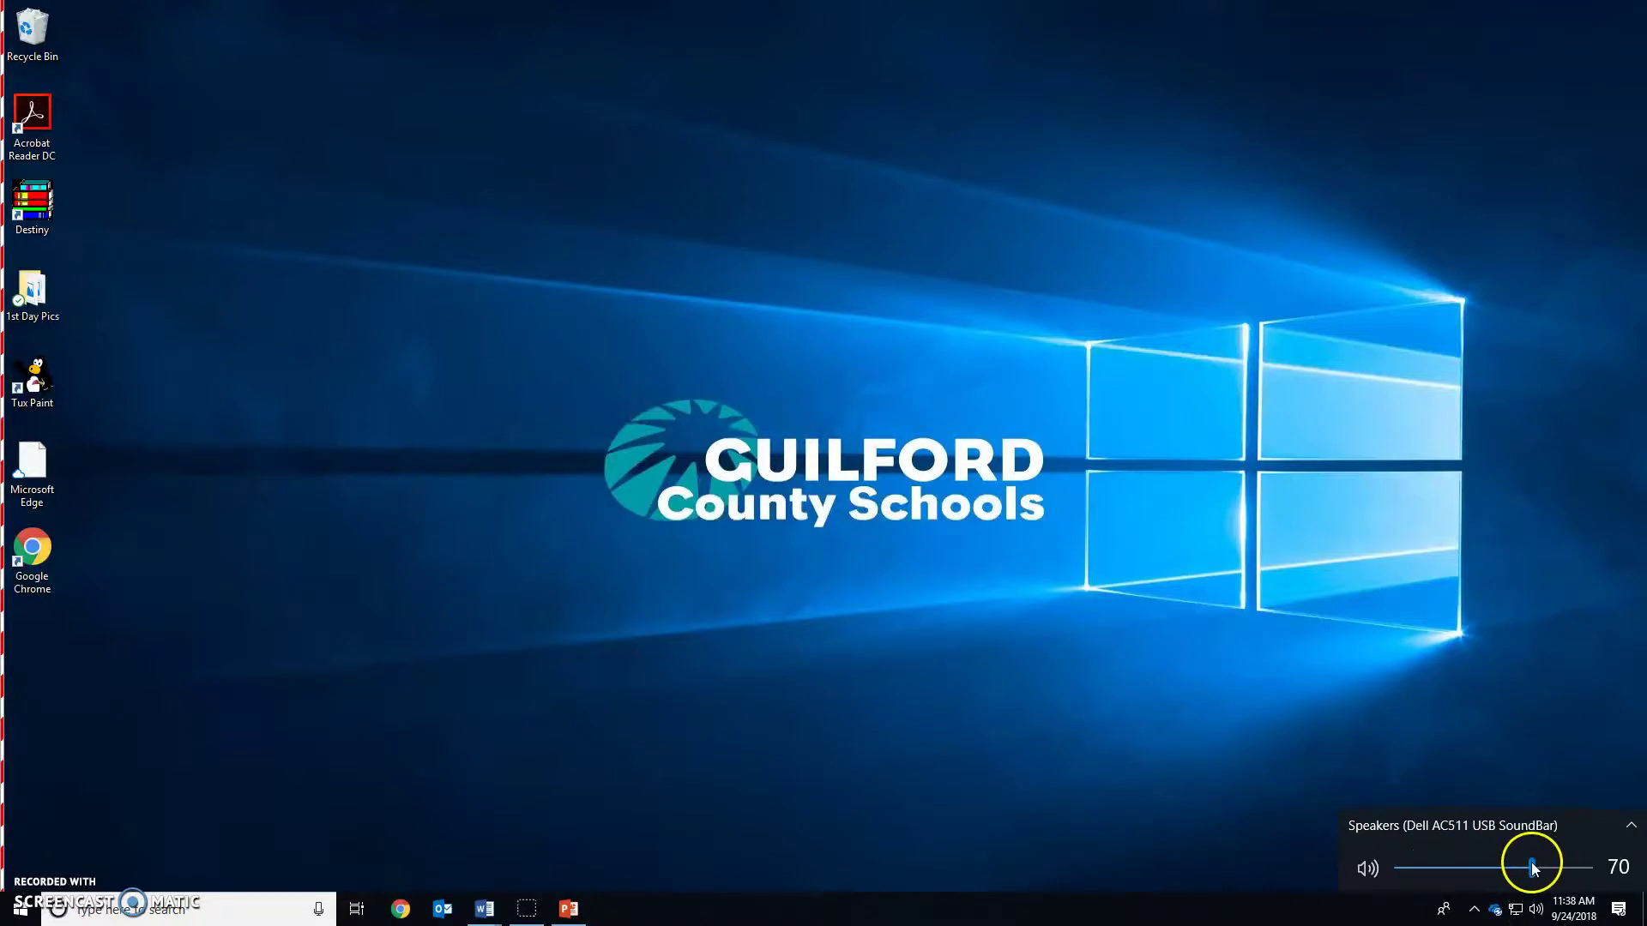
{"action": "key", "text": "XF86AudioLowerVolume"}
{"action": "key", "text": "XF86AudioLowerVolume"}
{"action": "key", "text": "XF86AudioLowerVolume"}
{"action": "key", "text": "XF86AudioLowerVolume"}
{"action": "key", "text": "XF86AudioLowerVolume"}
{"action": "key", "text": "XF86AudioLowerVolume"}
{"action": "key", "text": "XF86AudioLowerVolume"}
{"action": "key", "text": "XF86AudioLowerVolume"}
{"action": "key", "text": "XF86AudioLowerVolume"}
{"action": "key", "text": "XF86AudioLowerVolume"}
{"action": "key", "text": "XF86AudioLowerVolume"}
{"action": "key", "text": "XF86AudioLowerVolume"}
{"action": "key", "text": "XF86AudioLowerVolume"}
{"action": "key", "text": "XF86AudioLowerVolume"}
{"action": "key", "text": "XF86AudioLowerVolume"}
{"action": "key", "text": "XF86AudioLowerVolume"}
{"action": "key", "text": "XF86AudioLowerVolume"}
{"action": "key", "text": "XF86AudioLowerVolume"}
{"action": "key", "text": "XF86AudioLowerVolume"}
{"action": "key", "text": "XF86AudioLowerVolume"}
{"action": "key", "text": "XF86AudioRaiseVolume"}
{"action": "key", "text": "XF86AudioRaiseVolume"}
{"action": "key", "text": "XF86AudioRaiseVolume"}
{"action": "key", "text": "XF86AudioRaiseVolume"}
{"action": "key", "text": "XF86AudioRaiseVolume"}
{"action": "key", "text": "XF86AudioRaiseVolume"}
{"action": "key", "text": "XF86AudioRaiseVolume"}
{"action": "key", "text": "XF86AudioRaiseVolume"}
{"action": "key", "text": "XF86AudioRaiseVolume"}
{"action": "key", "text": "XF86AudioRaiseVolume"}
{"action": "key", "text": "XF86AudioRaiseVolume"}
{"action": "key", "text": "XF86AudioRaiseVolume"}
{"action": "key", "text": "XF86AudioRaiseVolume"}
{"action": "key", "text": "XF86AudioLowerVolume"}
{"action": "key", "text": "XF86AudioLowerVolume"}
{"action": "key", "text": "XF86AudioLowerVolume"}
{"action": "key", "text": "XF86AudioLowerVolume"}
{"action": "key", "text": "XF86AudioLowerVolume"}
{"action": "key", "text": "XF86AudioLowerVolume"}
{"action": "key", "text": "XF86AudioLowerVolume"}
{"action": "key", "text": "XF86AudioRaiseVolume"}
{"action": "key", "text": "XF86AudioRaiseVolume"}
{"action": "key", "text": "XF86AudioLowerVolume"}
{"action": "key", "text": "XF86AudioLowerVolume"}
{"action": "key", "text": "XF86AudioRaiseVolume"}
{"action": "key", "text": "XF86AudioRaiseVolume"}
{"action": "key", "text": "XF86AudioRaiseVolume"}
{"action": "key", "text": "XF86AudioRaiseVolume"}
{"action": "key", "text": "XF86AudioLowerVolume"}
{"action": "key", "text": "XF86AudioLowerVolume"}
{"action": "key", "text": "XF86AudioRaiseVolume"}
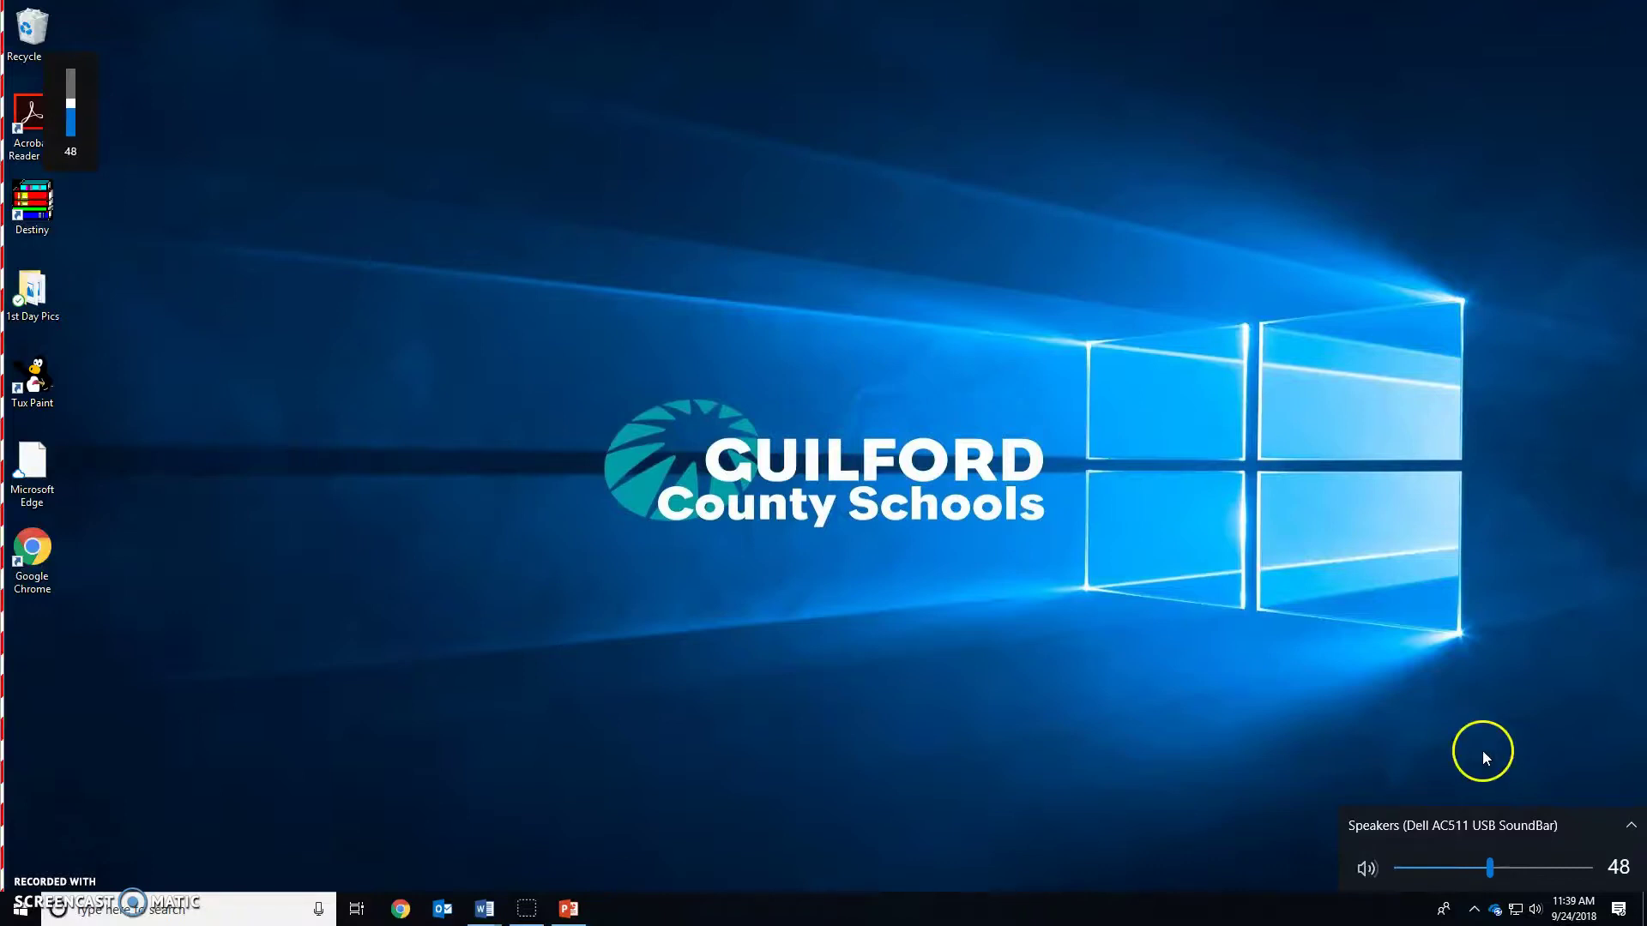
{"action": "left_click", "coordinate": [1484, 751]}
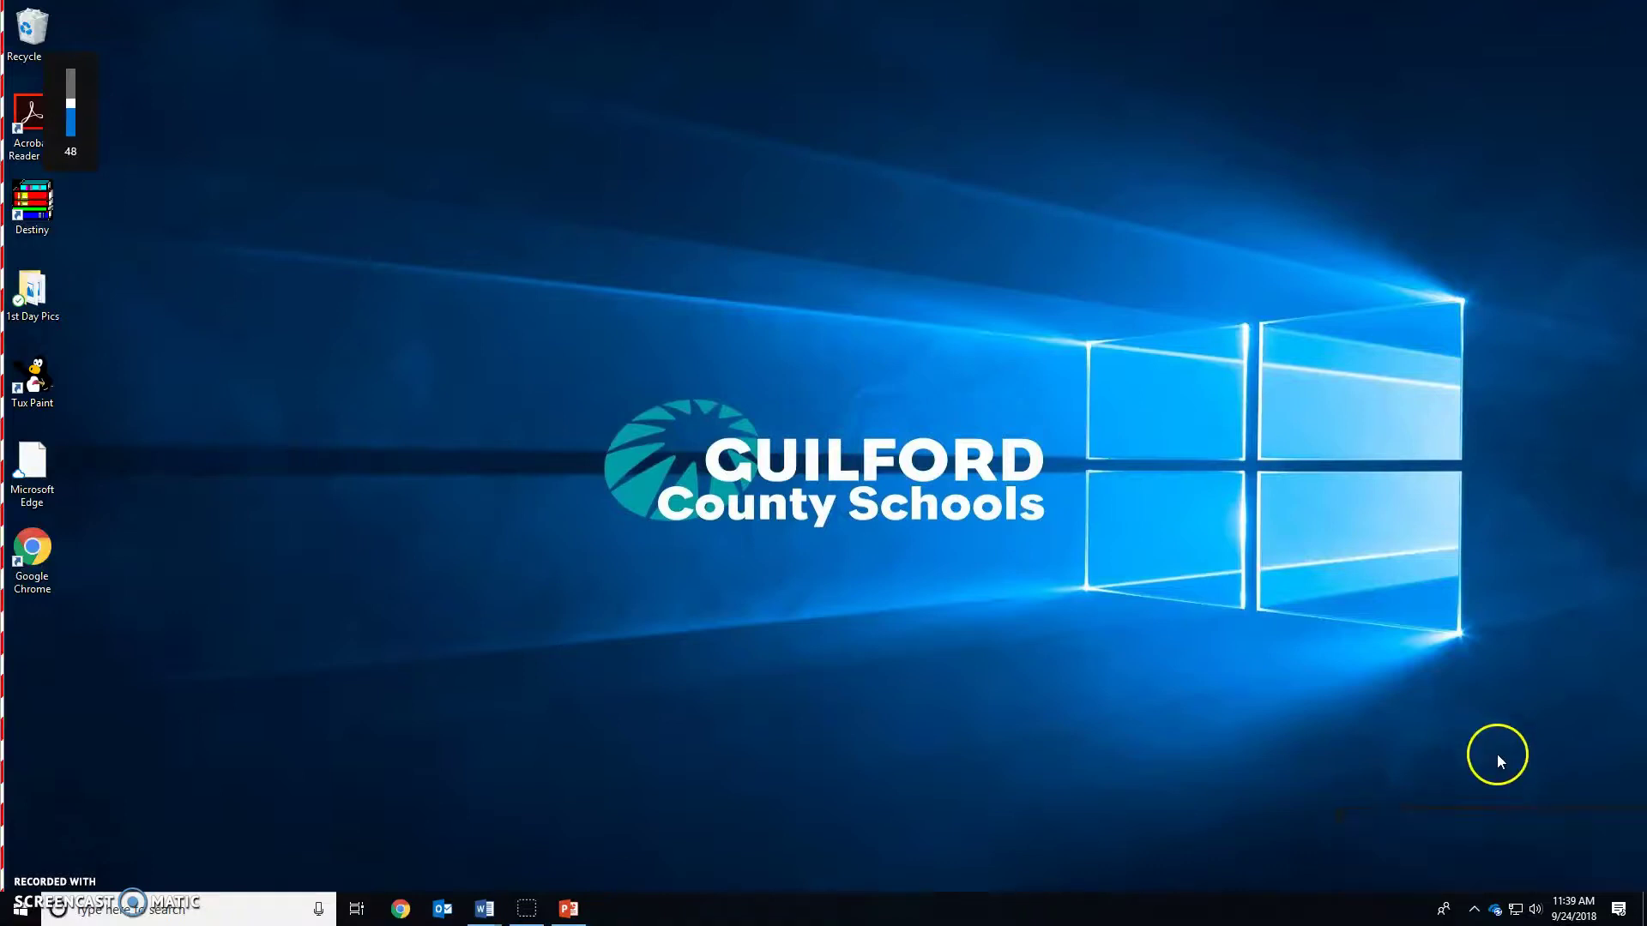
- Open Dell Audio from the hidden notification icons, raise the Realtek Speakers / Headphones volume to about half, and close it
{"action": "left_click", "coordinate": [1474, 909]}
{"action": "left_click", "coordinate": [1455, 879]}
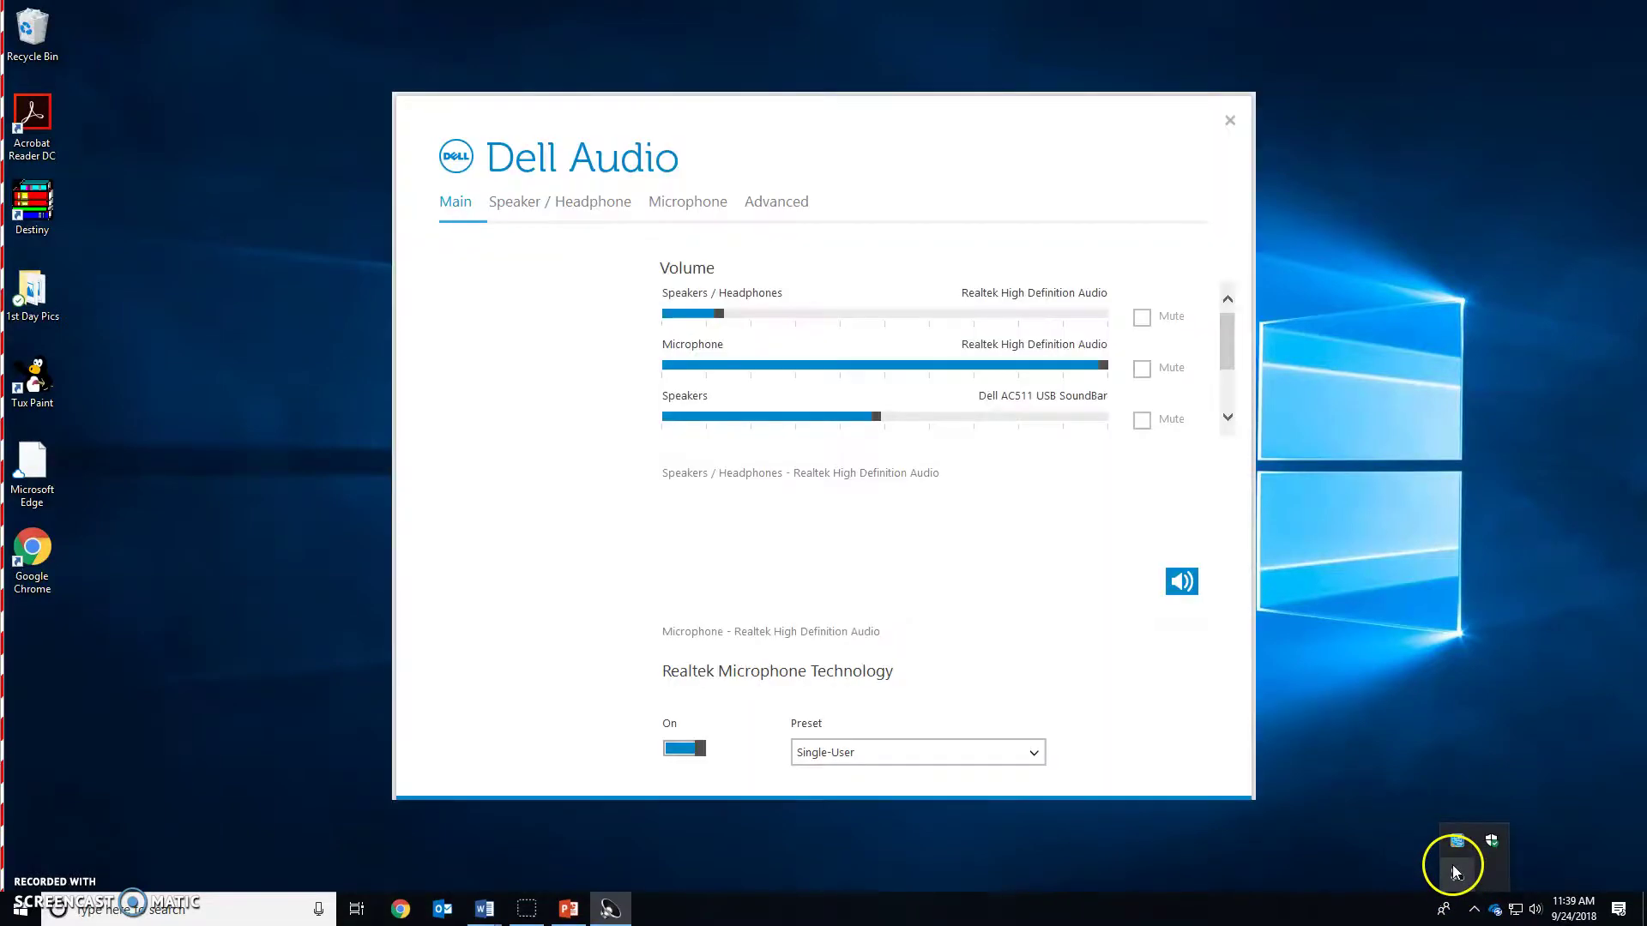
{"action": "left_click_drag", "start_coordinate": [720, 314], "coordinate": [862, 315]}
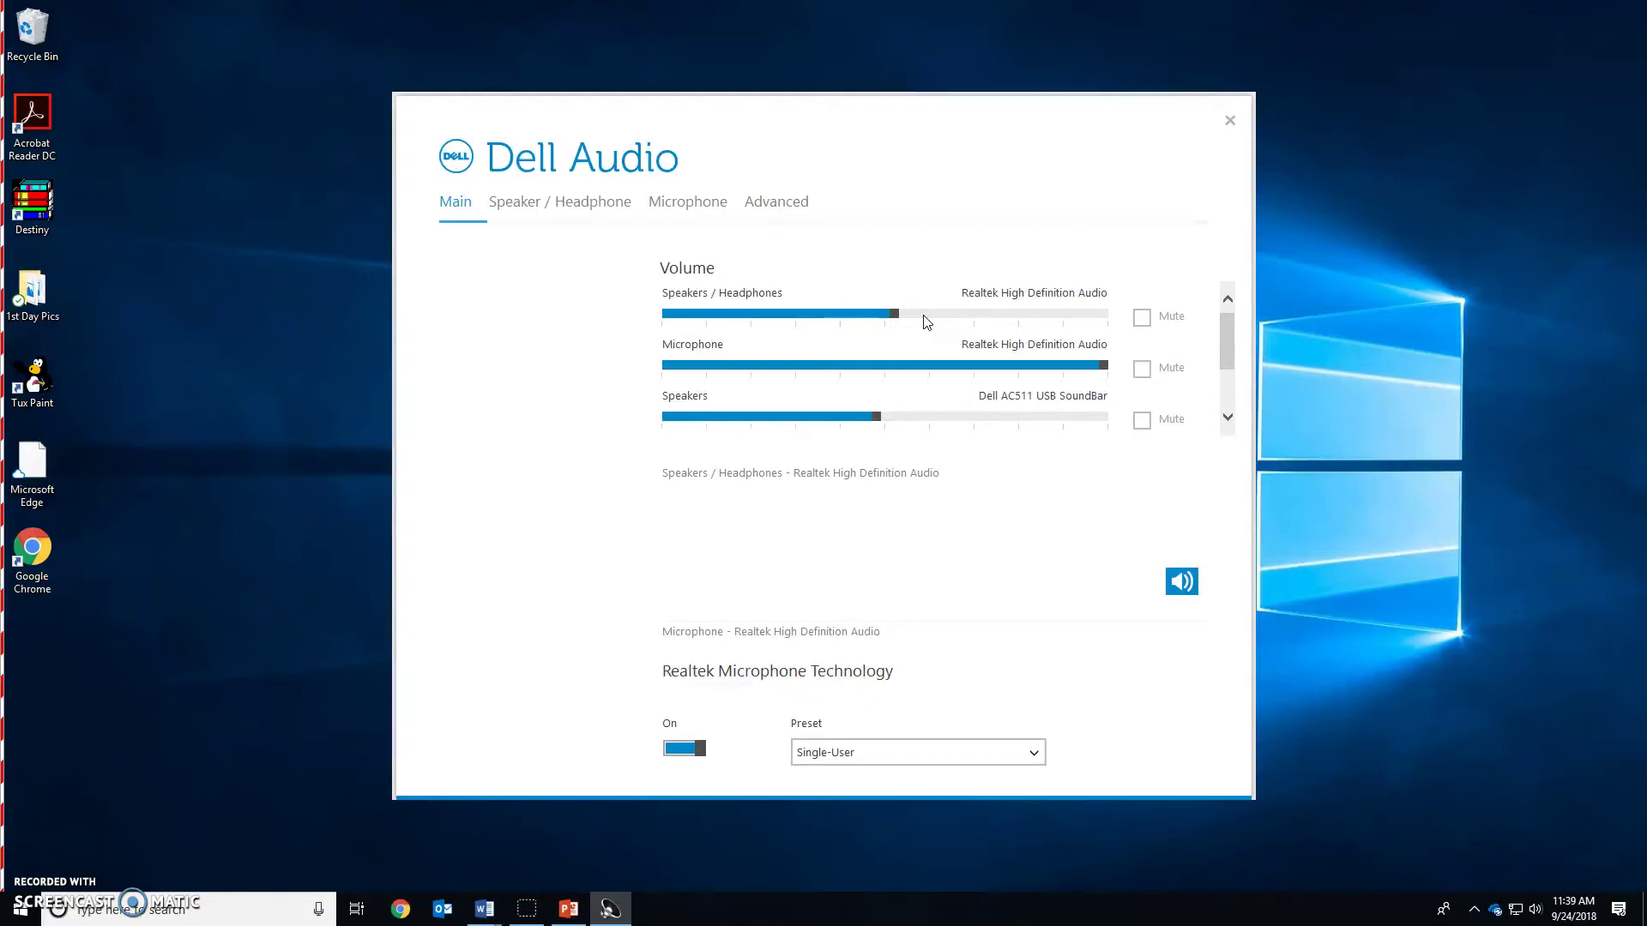
{"action": "left_click", "coordinate": [1230, 121]}
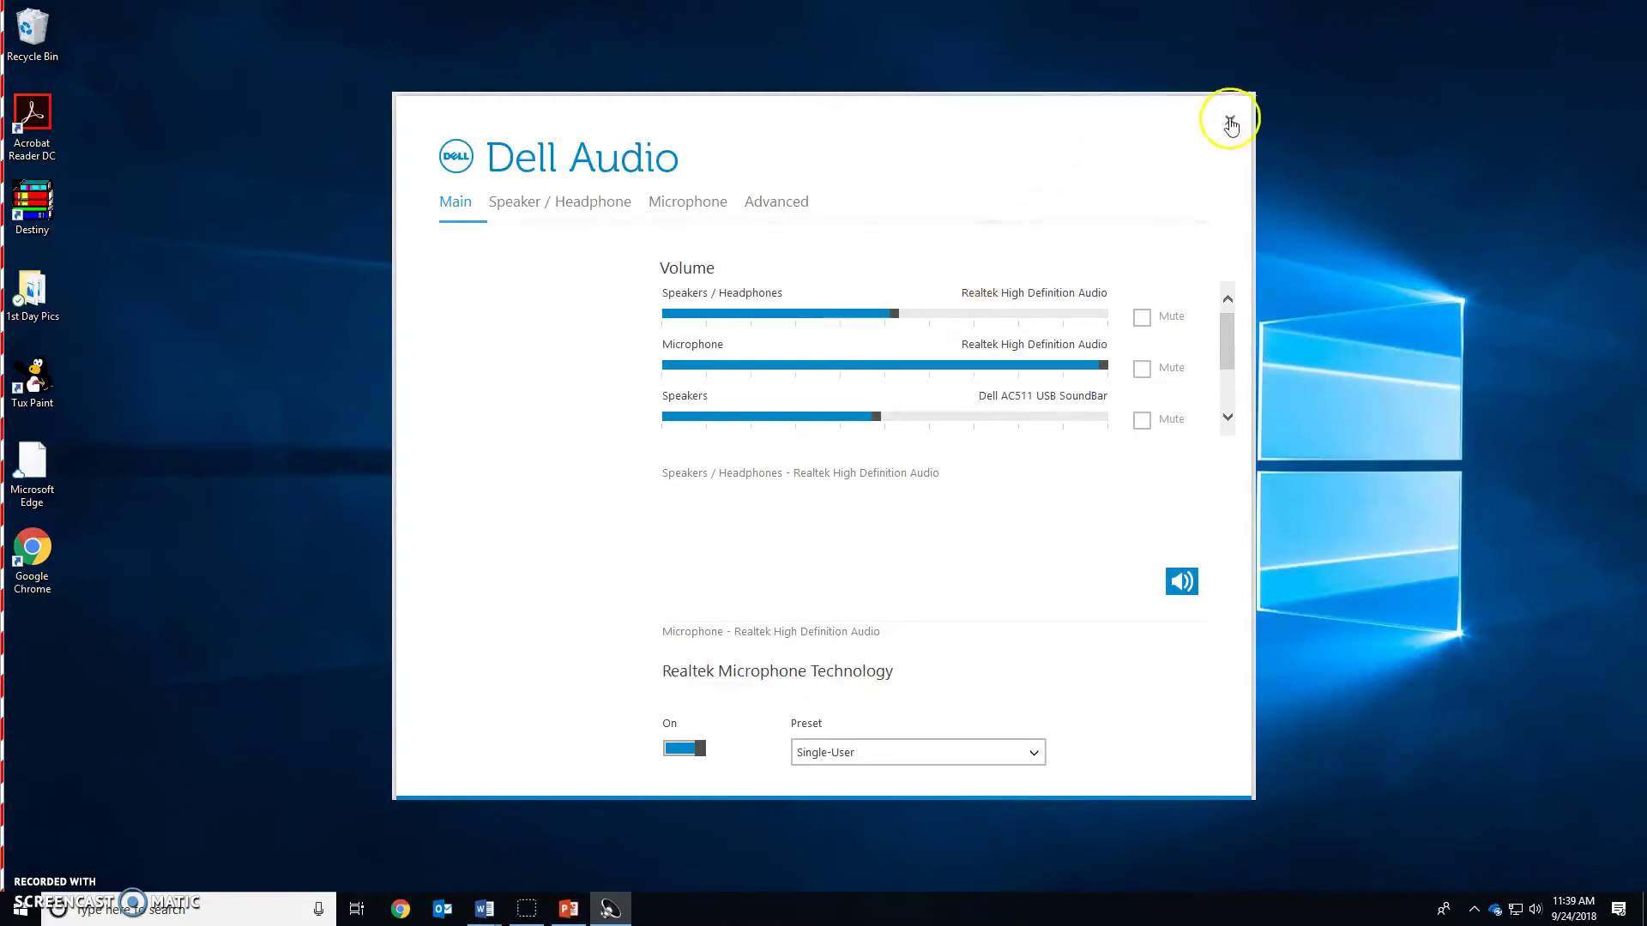